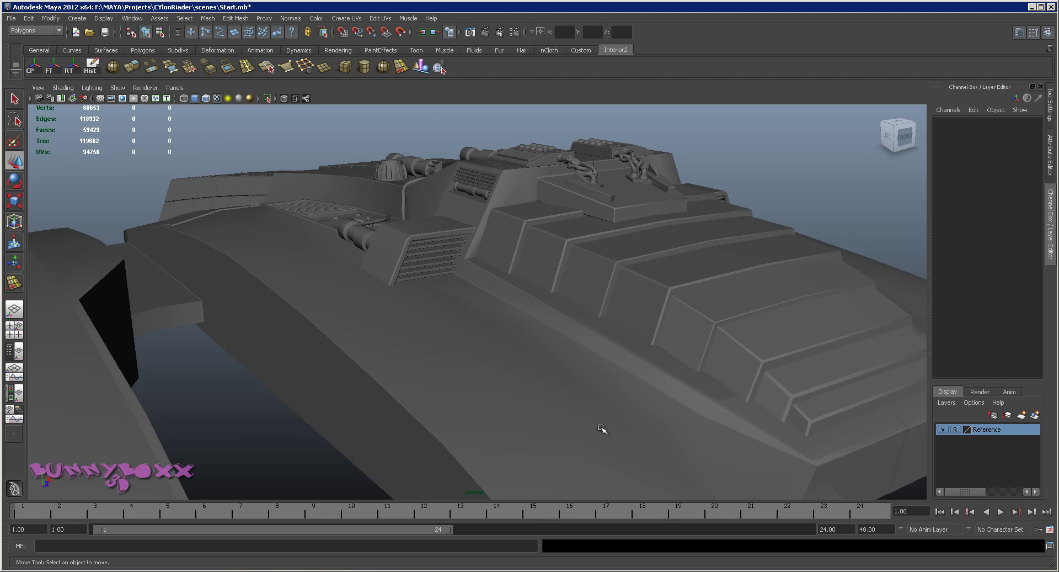
Delete the construction history of the ribbed slat panel behind the recessed cables on the hull.
alt+drag(544, 371, 721, 351)
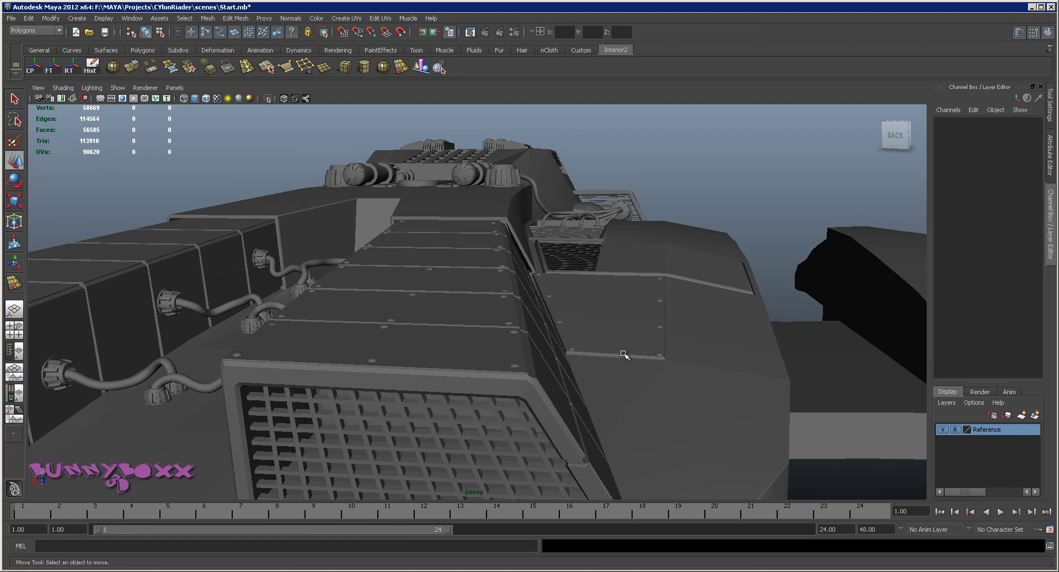
alt+drag(508, 381, 456, 393)
alt+right_drag(502, 402, 707, 315)
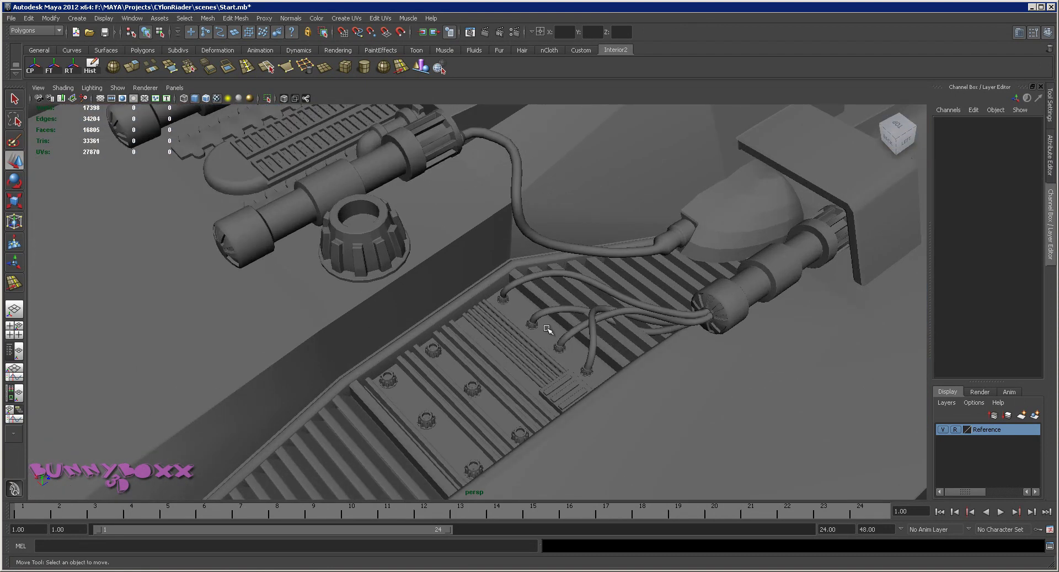
alt+drag(538, 354, 522, 305)
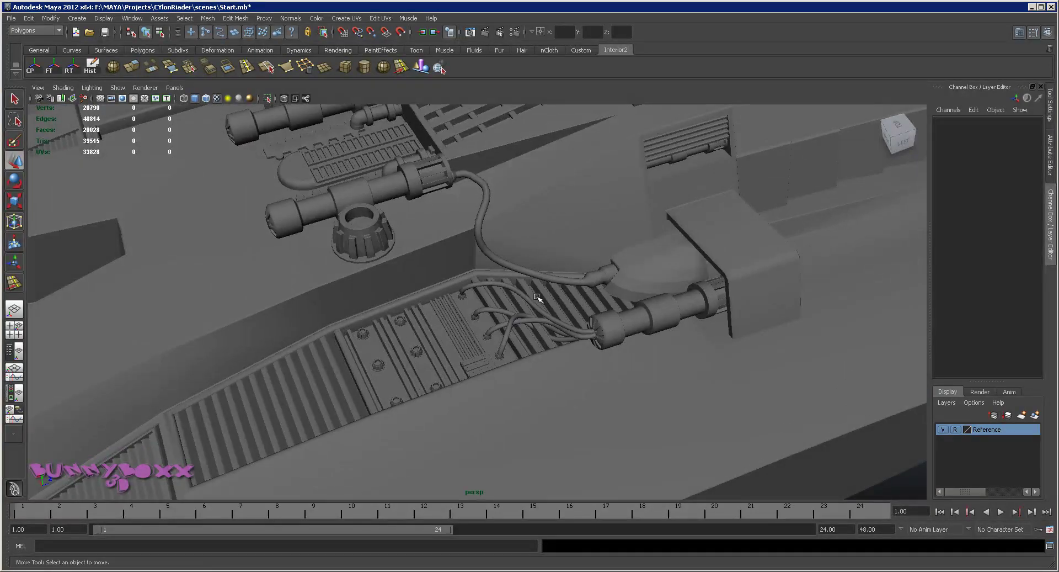
click(536, 296)
alt+right_drag(538, 298, 662, 312)
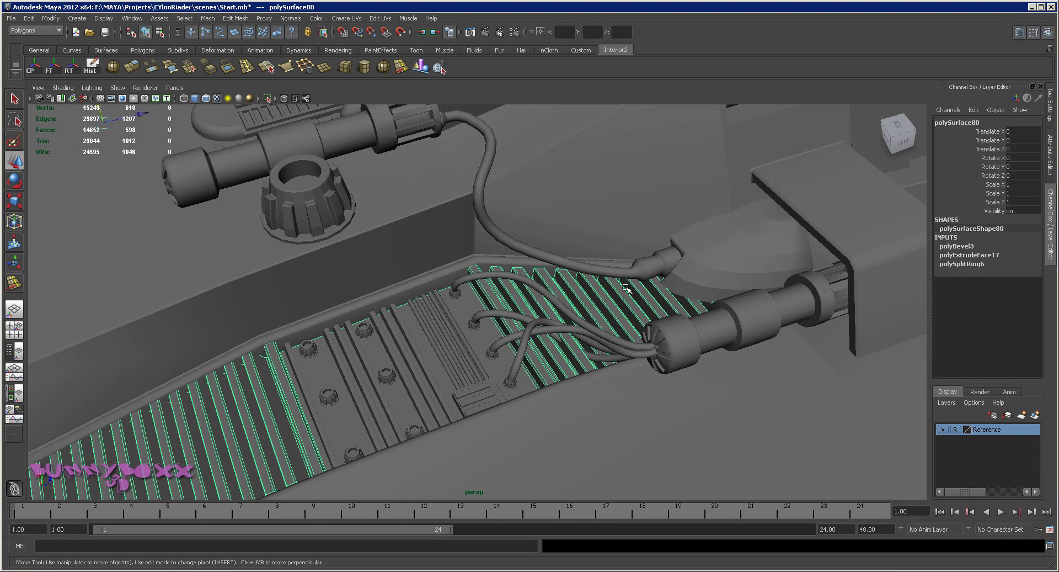
alt+drag(759, 320, 659, 311)
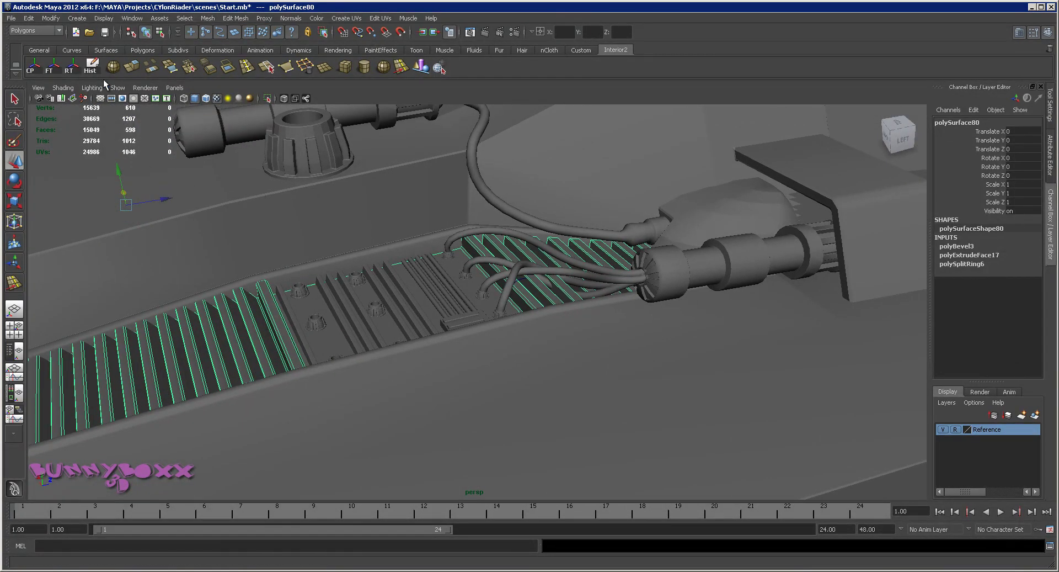
click(91, 65)
Examine the rear deck and the channel between the two grilled engine housings from several angles.
scroll(579, 251, down, 5)
alt+drag(559, 279, 379, 301)
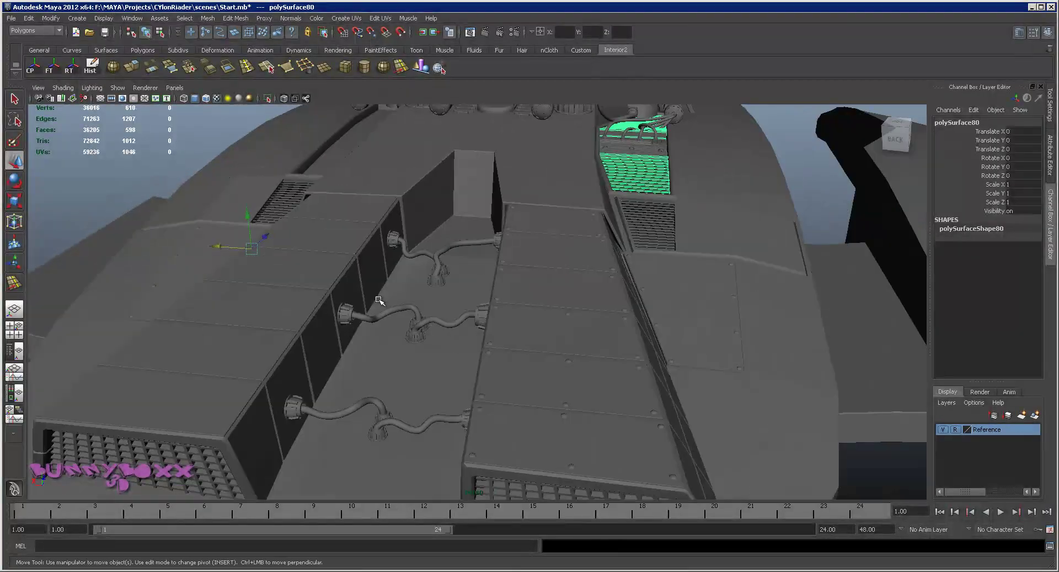
scroll(371, 436, down, 5)
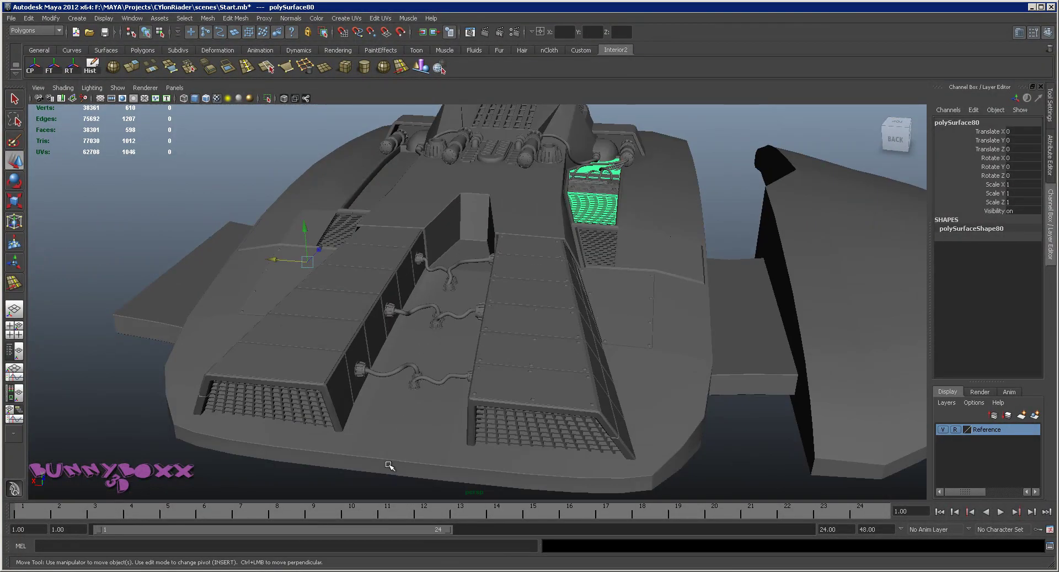
click(387, 479)
mouse_move(457, 360)
alt+mouse_down()
mouse_move(480, 333)
mouse_move(472, 372)
alt+mouse_up()
click(472, 371)
alt+drag(525, 331, 714, 288)
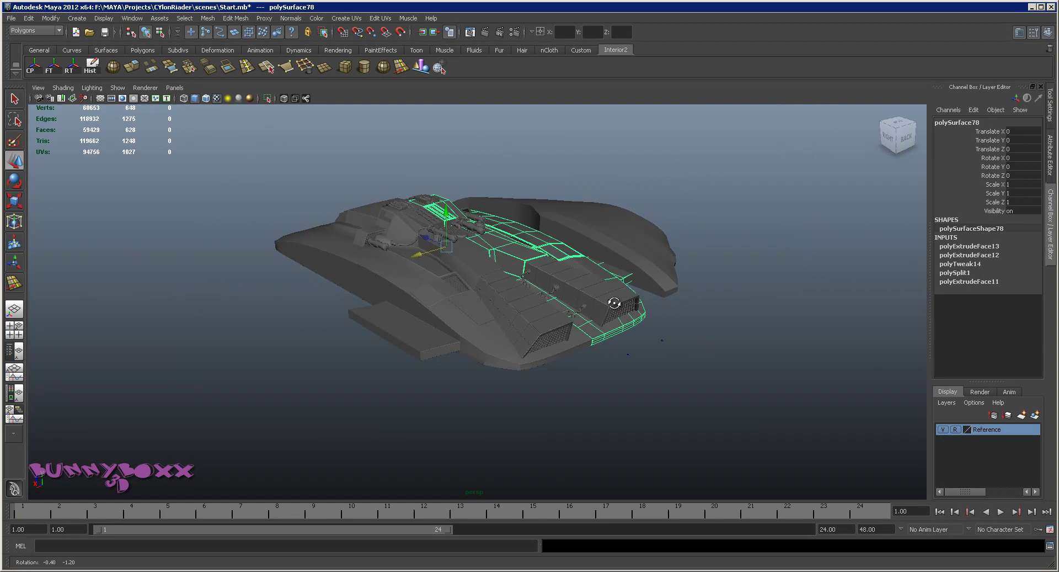
alt+drag(614, 303, 553, 338)
click(276, 365)
alt+drag(444, 312, 534, 293)
alt+right_drag(535, 293, 590, 288)
alt+drag(589, 287, 722, 323)
Make the main hull surface around the cable channel live for drawing on it.
click(505, 252)
alt+drag(506, 253, 580, 245)
alt+middle_drag(539, 257, 531, 280)
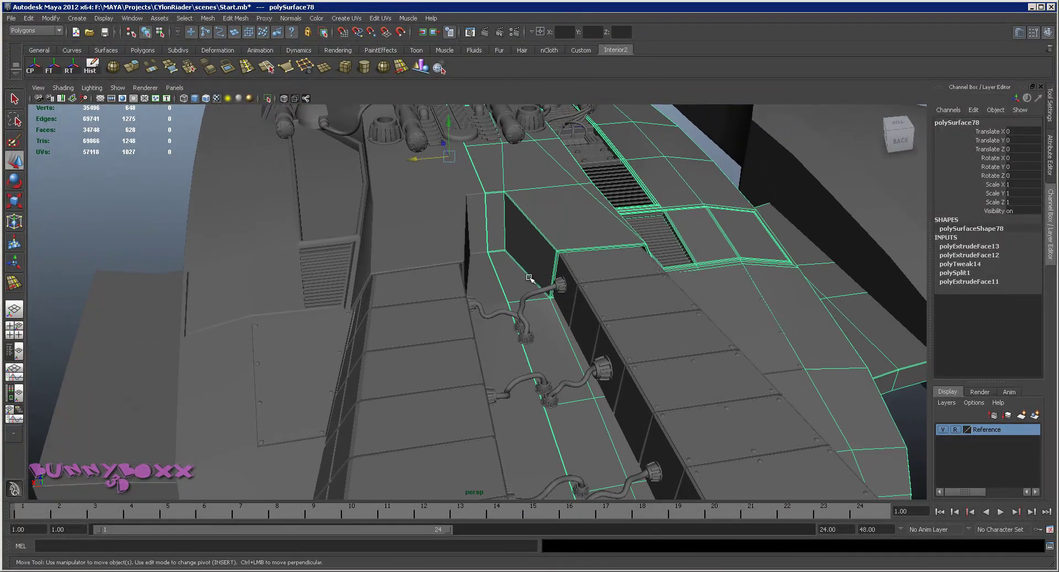
scroll(532, 279, up, 5)
click(442, 71)
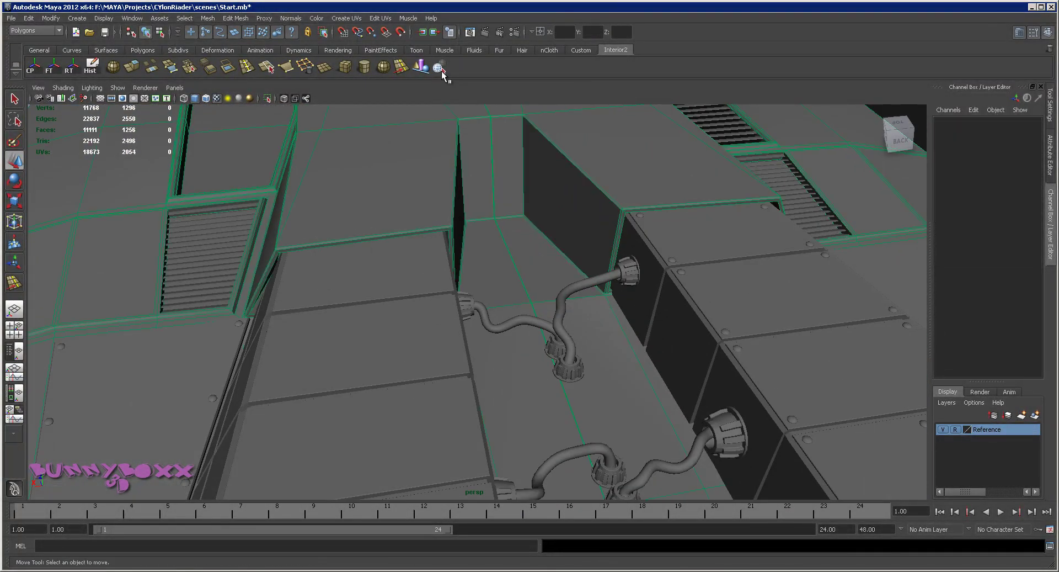
Draw a small polygon cube on the channel floor near its front wall and release the hull as live surface.
click(345, 68)
drag(538, 248, 493, 262)
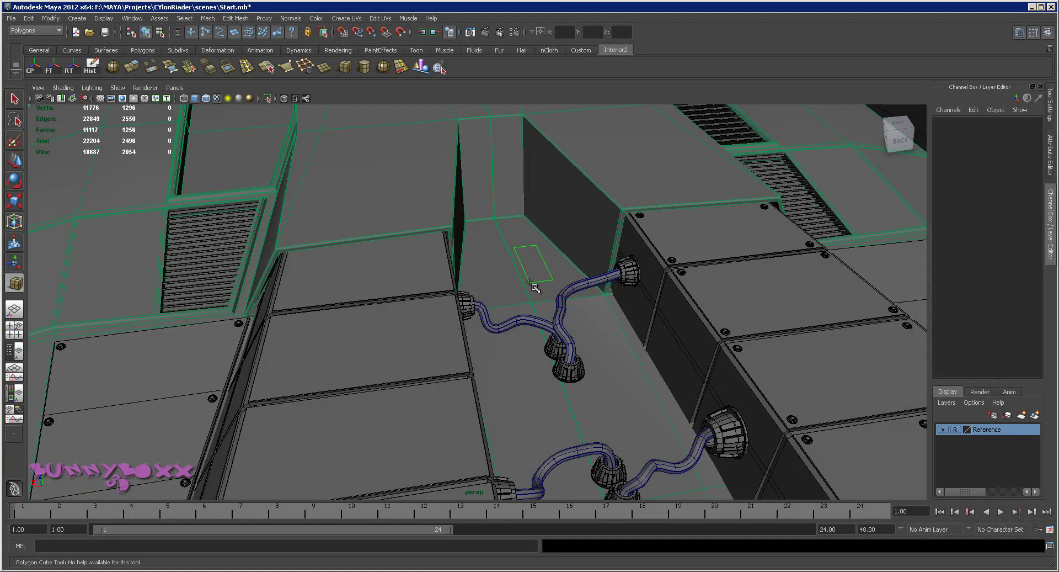
drag(535, 245, 553, 238)
click(443, 70)
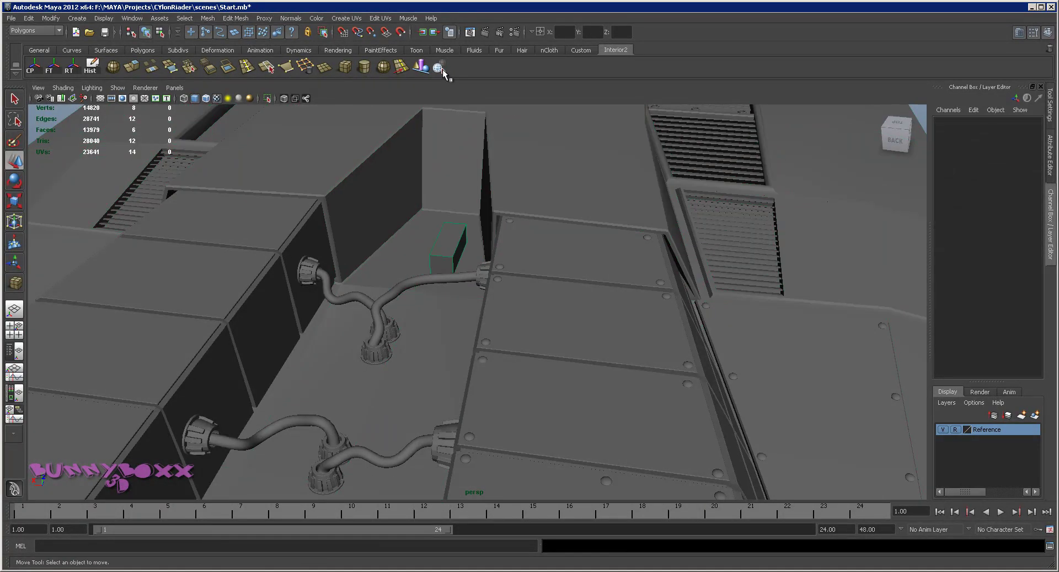
Stretch the cube into a long beam by moving its rear face back and down to the hull's rear edge.
click(458, 241)
alt+drag(458, 242, 579, 244)
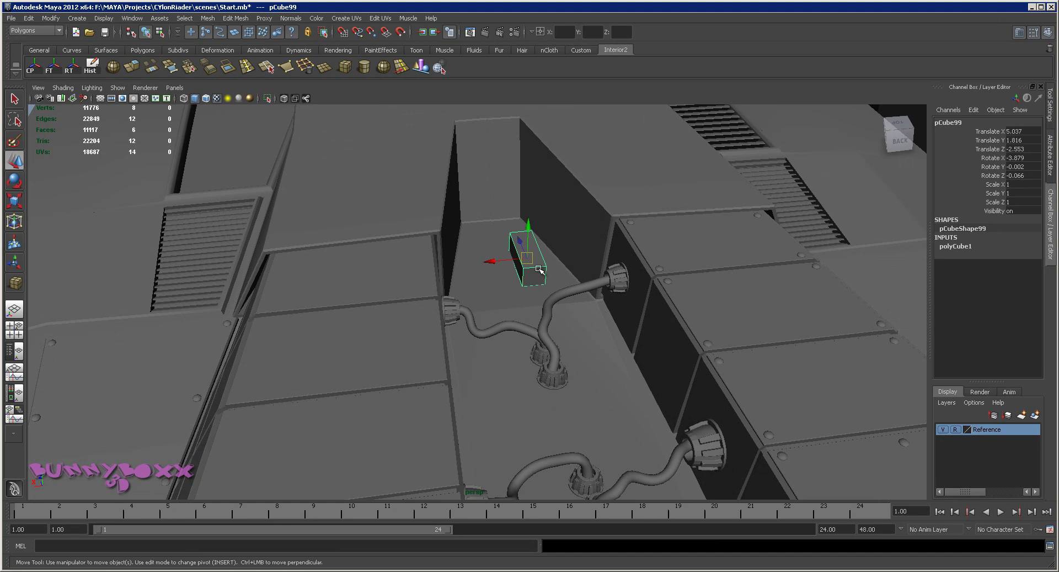
scroll(541, 270, up, 2)
mouse_move(534, 269)
alt+mouse_down()
mouse_move(593, 273)
mouse_move(525, 273)
alt+mouse_up()
scroll(633, 271, down, 3)
scroll(623, 269, up, 2)
right_drag(623, 271, 617, 268)
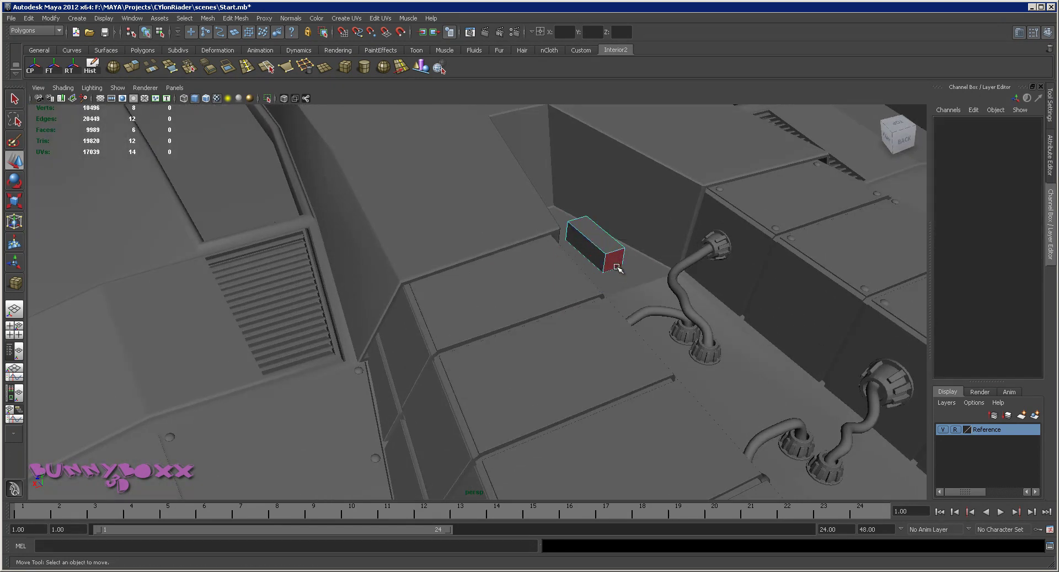
click(616, 262)
scroll(617, 264, down, 5)
drag(518, 271, 678, 341)
drag(501, 204, 496, 210)
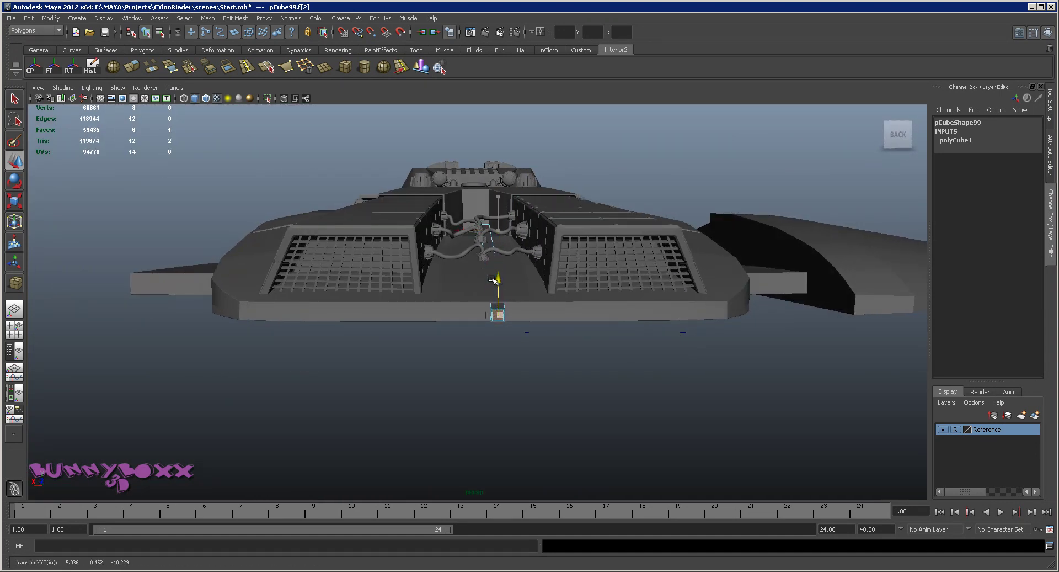
Insert an edge loop across the middle of the beam and raise it above the channel floor.
alt+drag(496, 283, 532, 284)
alt+middle_drag(532, 282, 538, 264)
scroll(538, 265, up, 5)
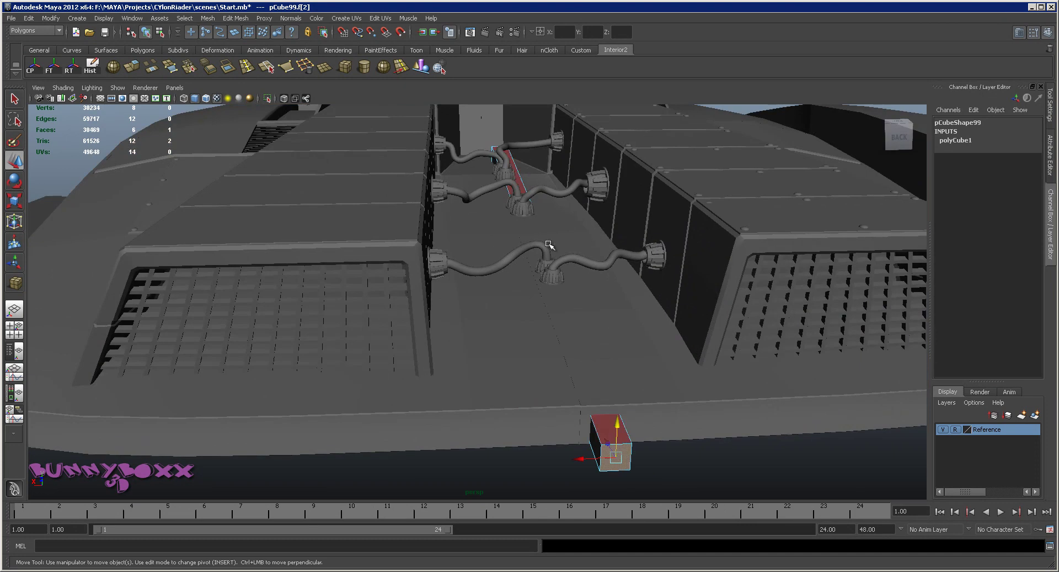
mouse_move(523, 190)
right_down()
mouse_move(527, 182)
mouse_move(534, 201)
right_up()
alt+drag(534, 201, 614, 213)
drag(482, 195, 483, 192)
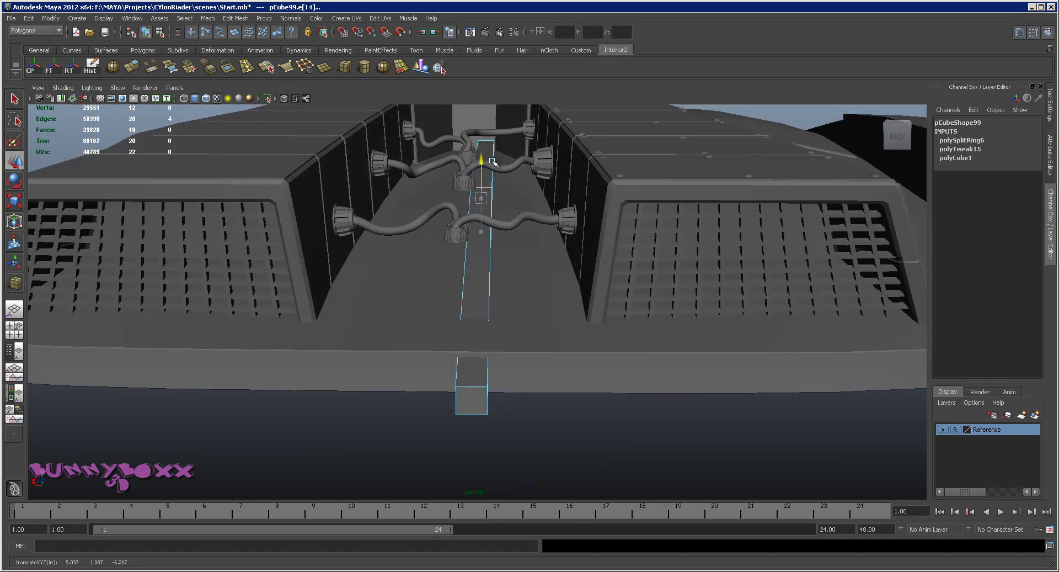
alt+drag(493, 161, 539, 187)
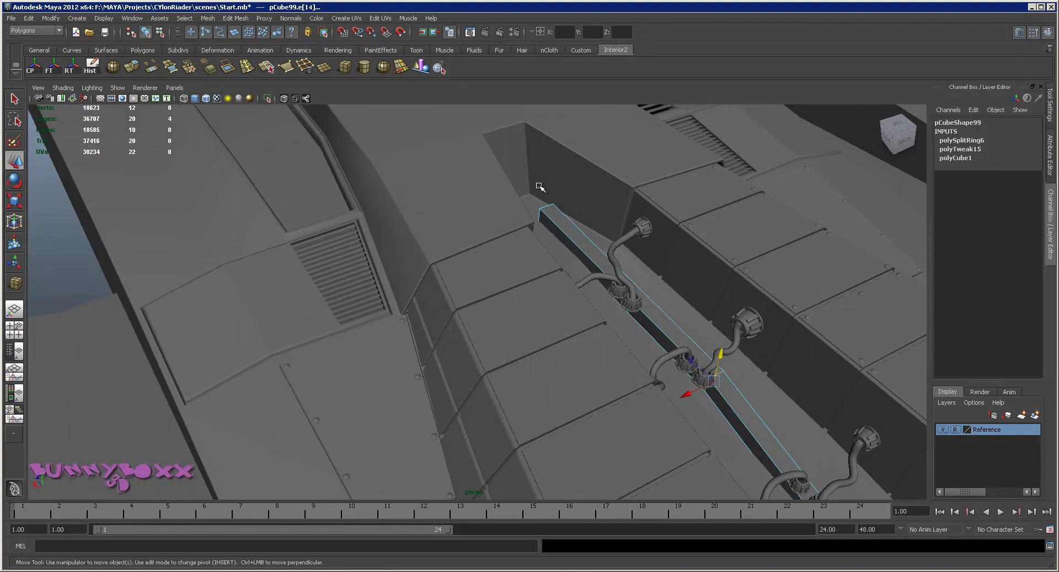
Insert a second edge loop near the beam's front end and shift it up and towards the front.
alt+middle_drag(539, 187, 488, 231)
scroll(491, 232, up, 4)
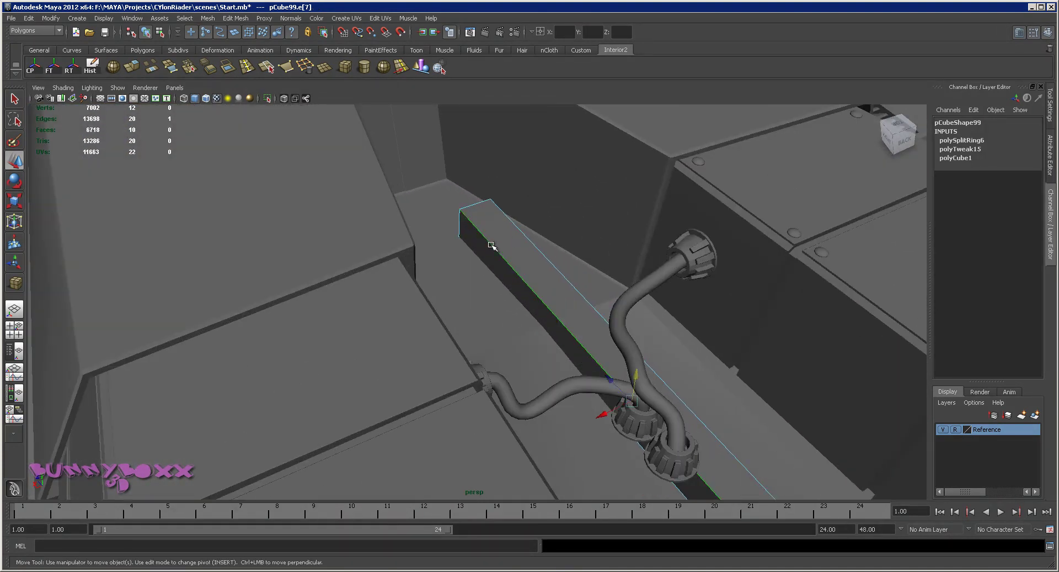
click(492, 244)
alt+drag(654, 335, 642, 318)
drag(533, 342, 492, 199)
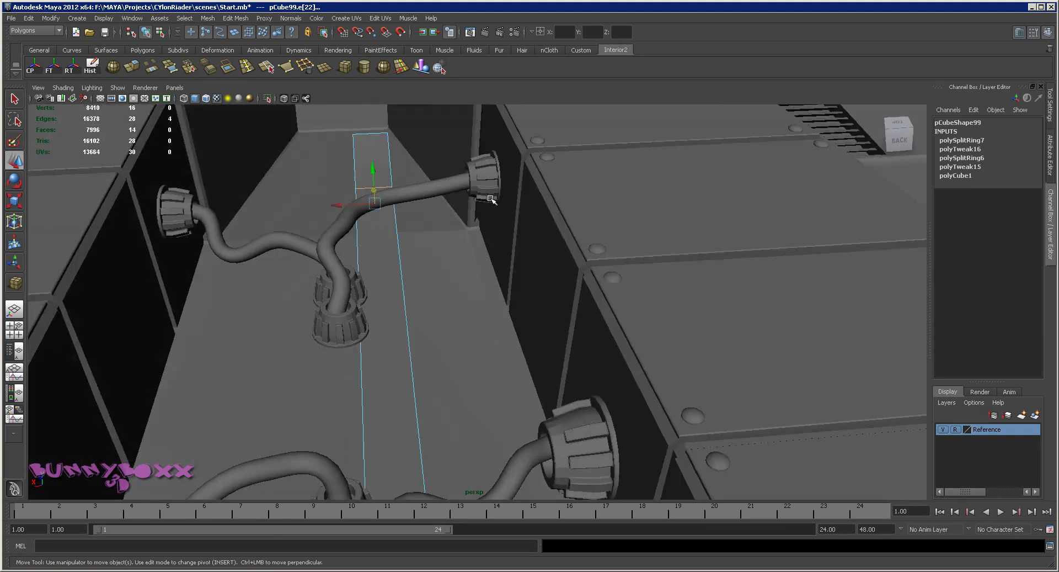
drag(373, 166, 385, 124)
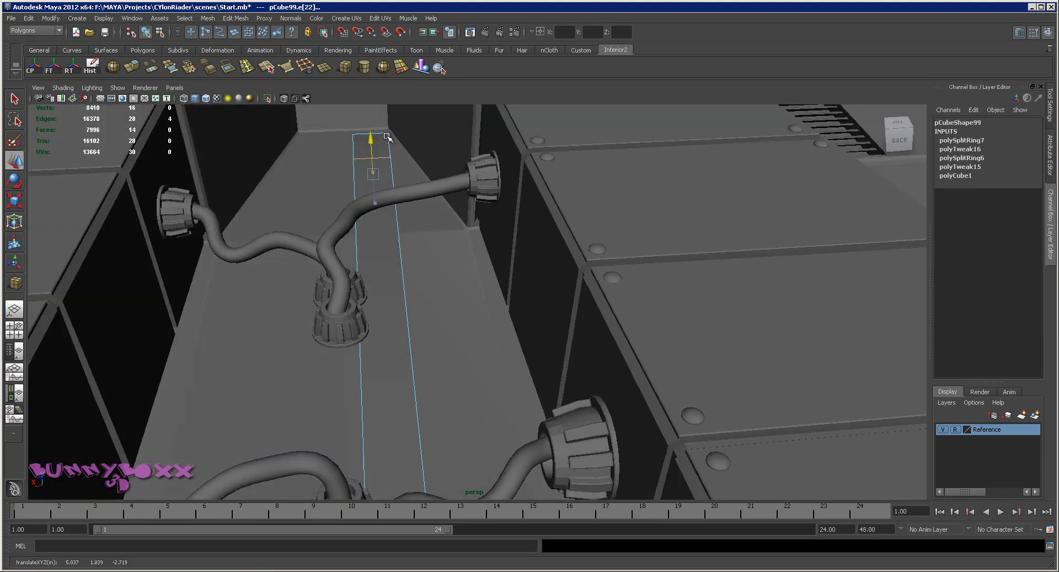
Move the beam's front end face forward into the channel's front wall.
scroll(482, 208, down, 5)
alt+drag(483, 208, 530, 219)
right_drag(500, 242, 498, 266)
alt+drag(506, 237, 609, 227)
click(611, 226)
click(599, 235)
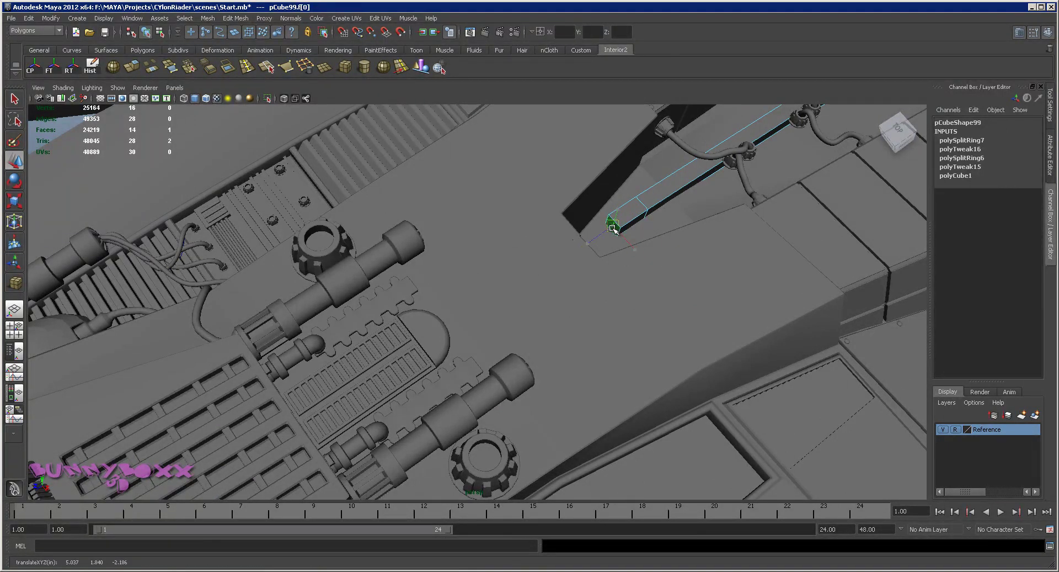
alt+drag(672, 231, 372, 238)
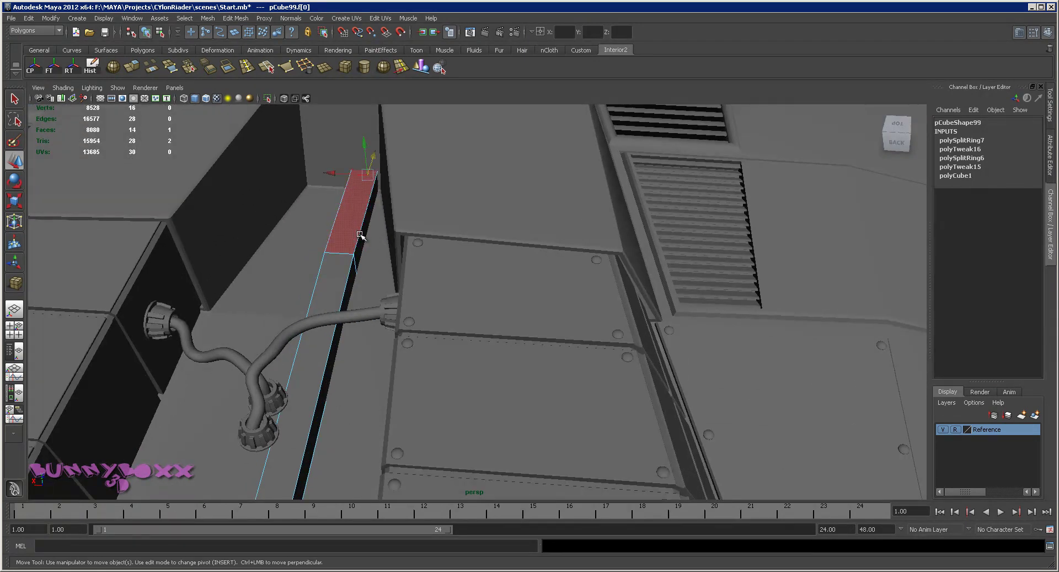
Widen the front and middle sections of the beam by moving their outer side edges sideways.
right_click(364, 238)
click(366, 223)
drag(362, 265, 420, 262)
scroll(425, 267, up, 5)
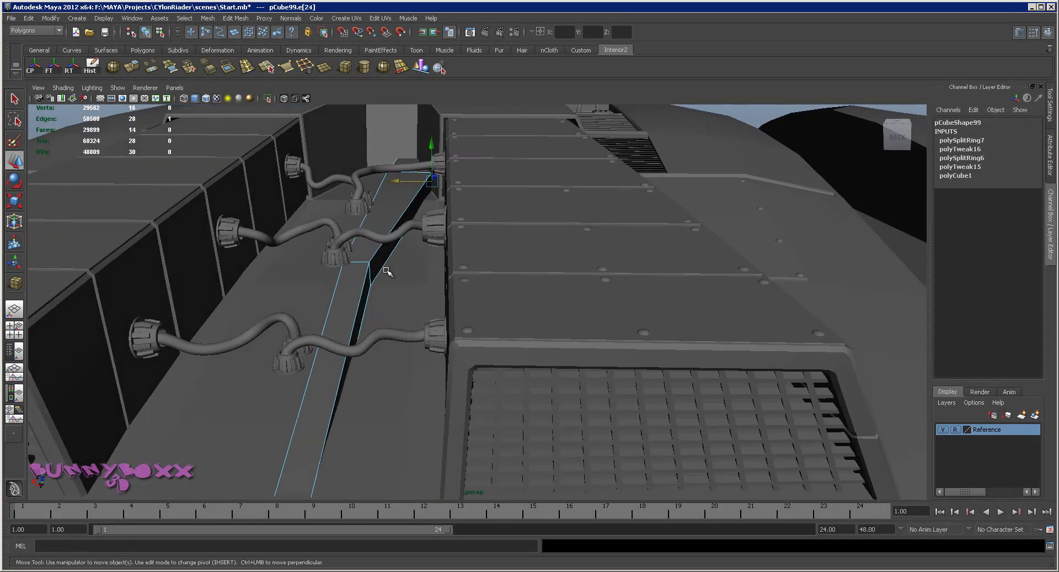
drag(353, 275, 540, 314)
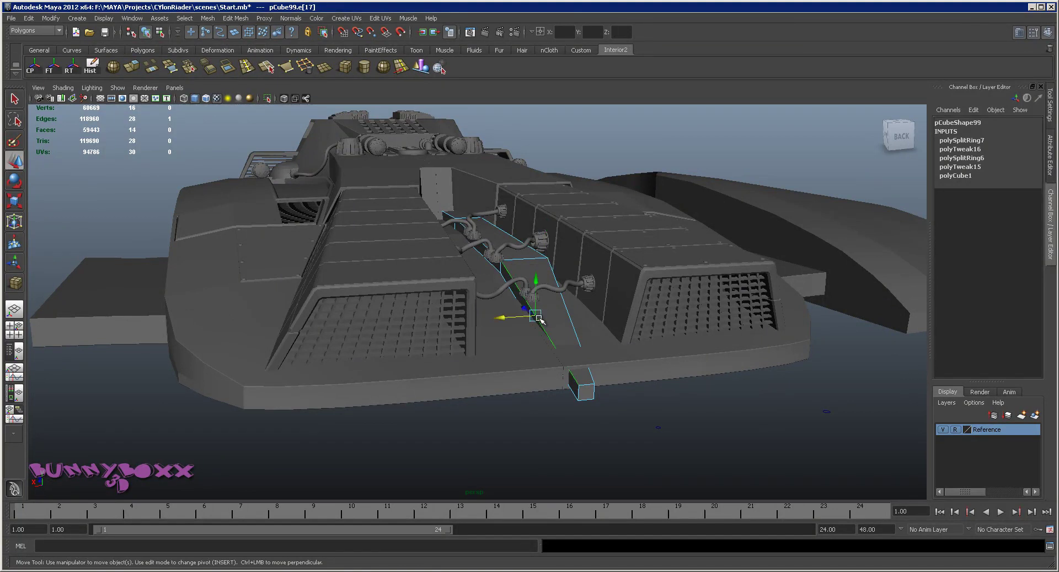
Insert a third edge loop in the beam's rear section and move its outer edge sideways to widen it.
ctrl+right_drag(539, 318, 554, 333)
alt+drag(582, 318, 497, 315)
alt+right_drag(338, 318, 361, 317)
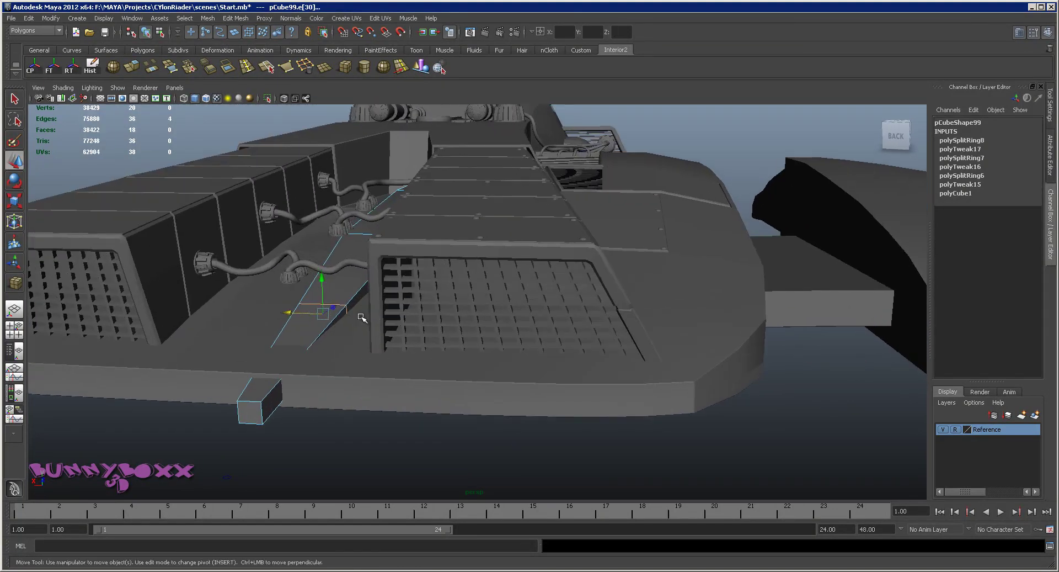
alt+drag(349, 313, 402, 325)
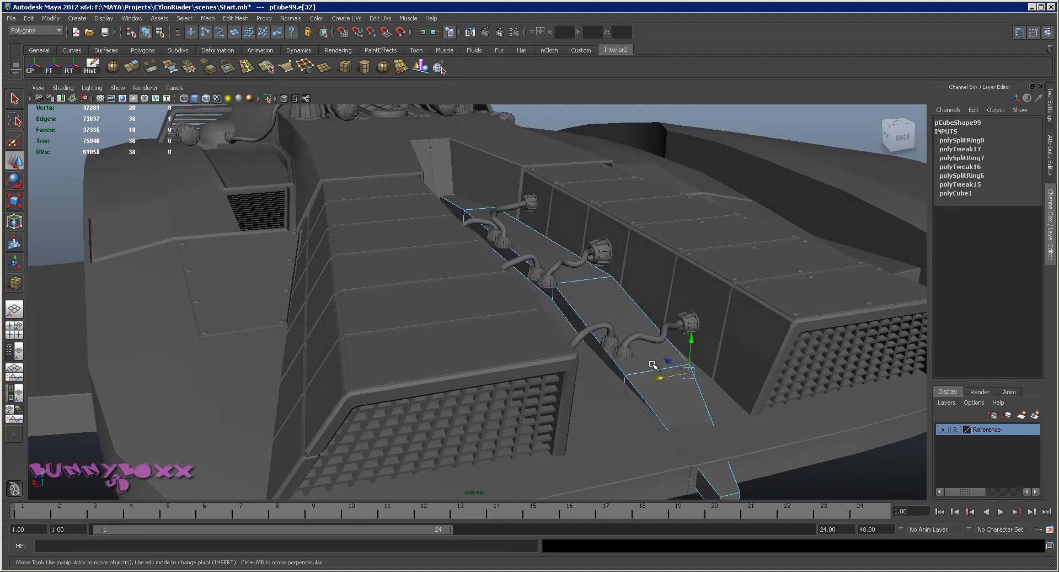
drag(647, 375, 674, 346)
Return to whole-object selection and isolate the beam in the viewport.
drag(618, 187, 837, 287)
key(f)
alt+drag(640, 209, 684, 214)
alt+right_drag(684, 214, 359, 244)
right_click(346, 255)
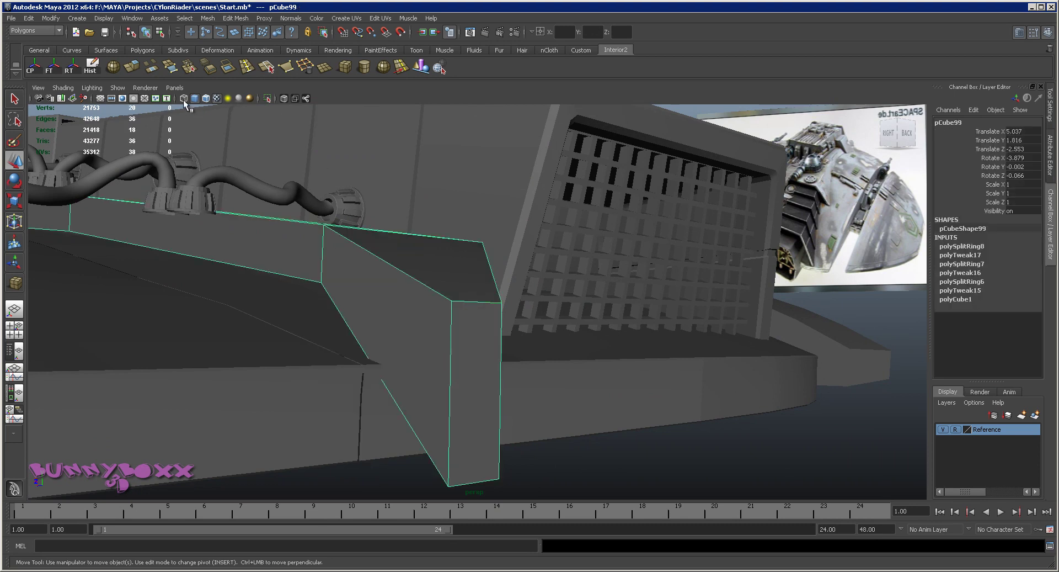
click(145, 88)
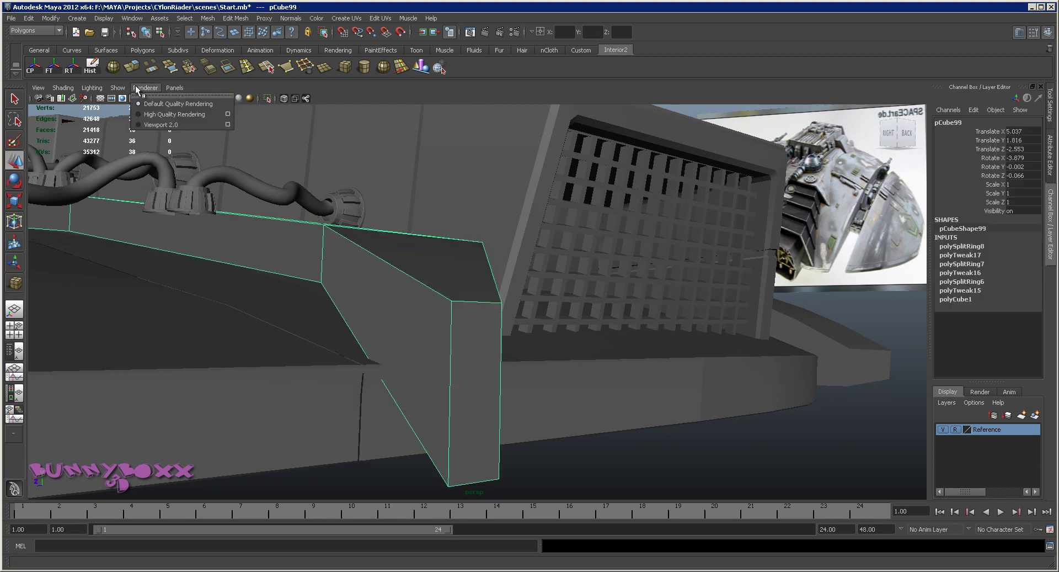
mouse_move(121, 89)
mouse_move(161, 105)
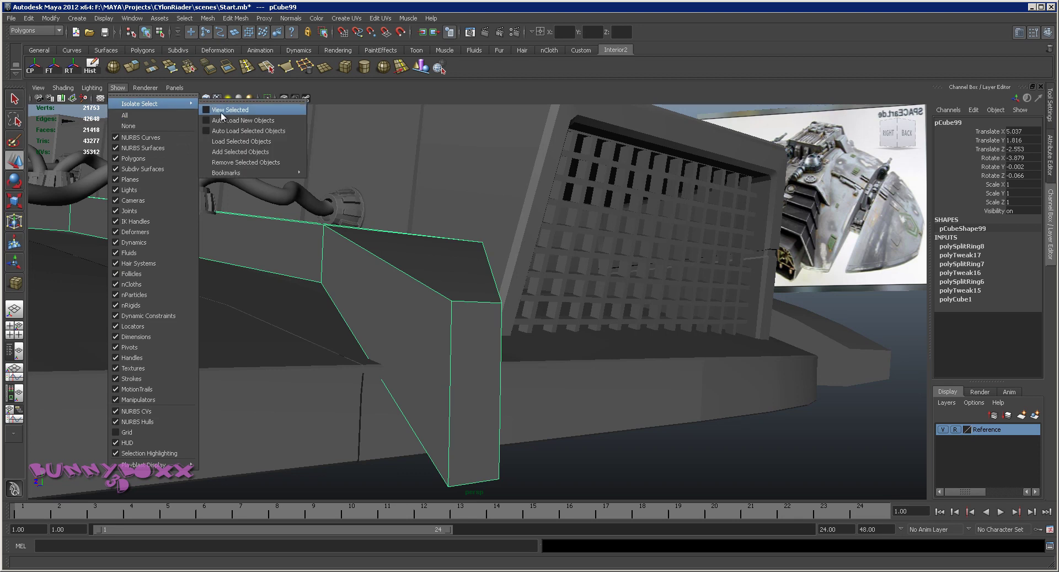
click(265, 110)
Move the bottom edges of the beam's rear section vertically to straighten its underside.
alt+drag(466, 262, 441, 231)
alt+drag(478, 298, 589, 350)
right_drag(306, 354, 306, 330)
click(383, 348)
alt+drag(383, 348, 346, 355)
mouse_move(323, 312)
alt+mouse_down()
mouse_move(314, 336)
mouse_move(281, 344)
mouse_move(281, 354)
mouse_move(310, 351)
mouse_move(313, 299)
mouse_move(313, 319)
alt+mouse_up()
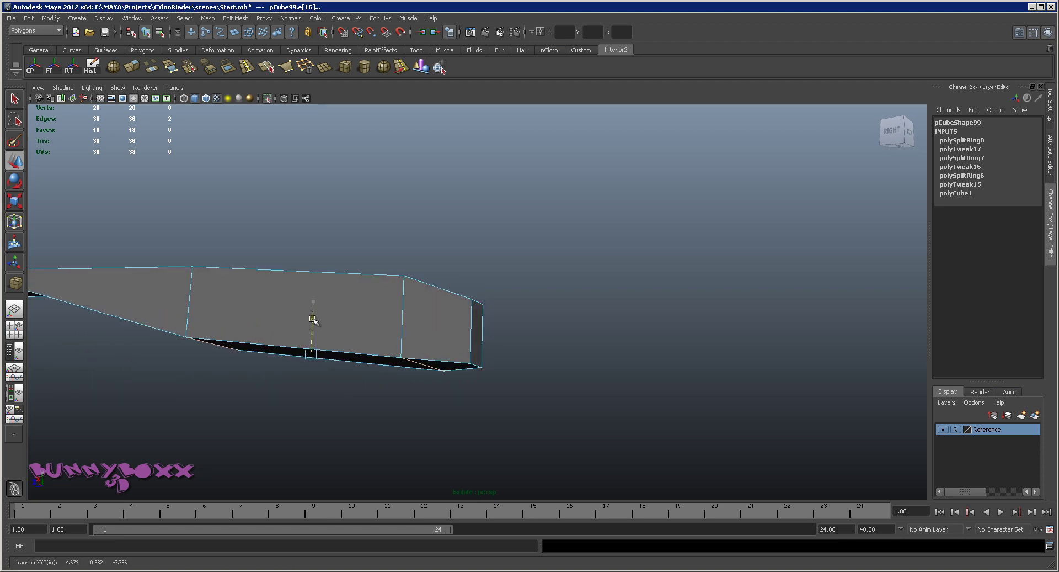
alt+drag(473, 289, 392, 303)
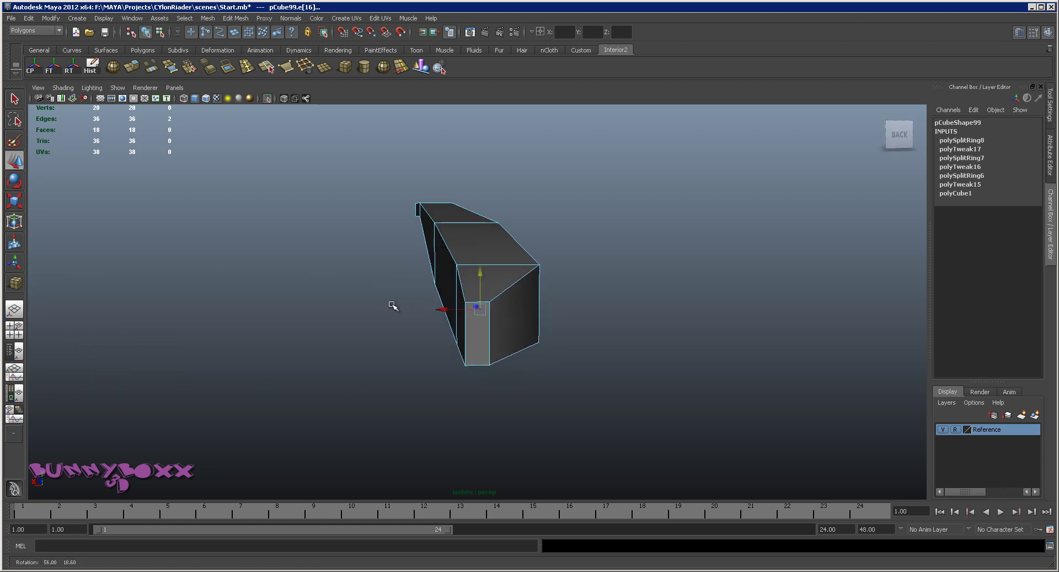
Widen the beam's rear end face by moving its outer vertical edge sideways.
right_click(491, 328)
click(493, 327)
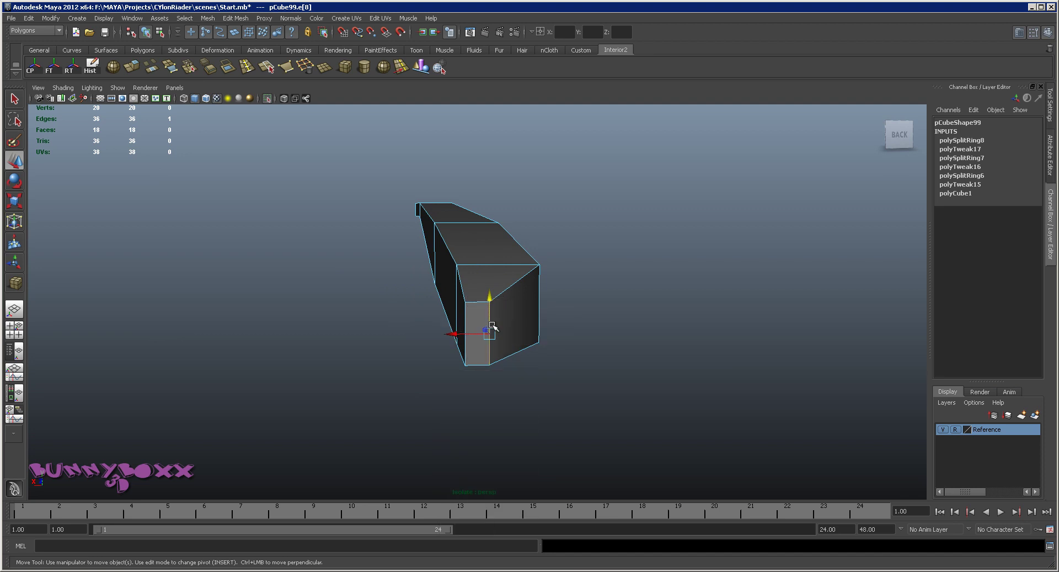
alt+drag(455, 334, 562, 283)
Delete the faces along the beam's inner side and return to whole-object selection.
right_click(416, 274)
click(397, 267)
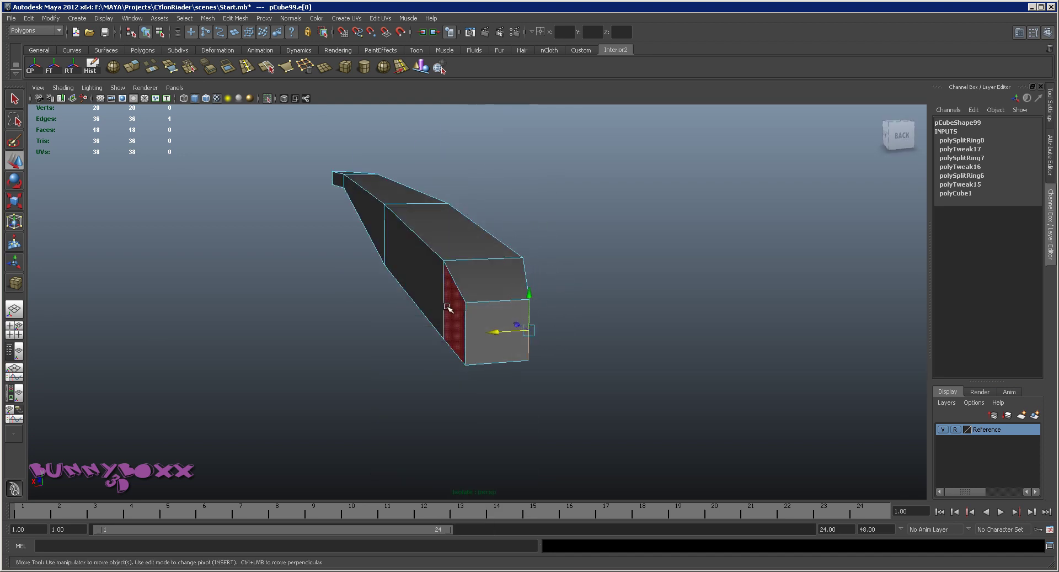
shift+click(395, 266)
shift+click(362, 219)
alt+drag(336, 184, 424, 272)
key(Delete)
right_drag(418, 310, 430, 303)
click(397, 333)
alt+drag(384, 354, 321, 217)
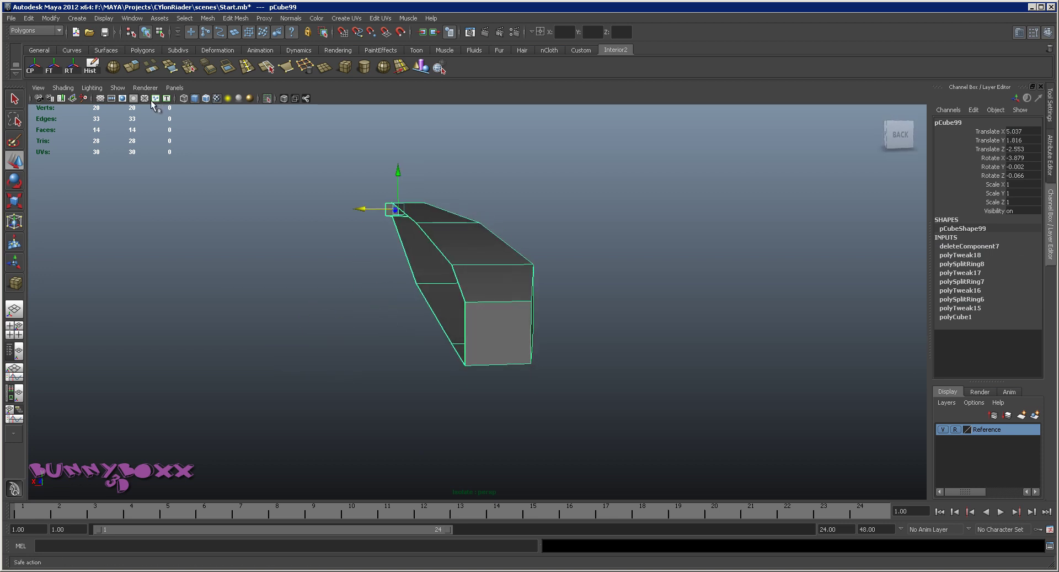
Show the whole ship again and raise the beam slightly in the channel to about 1.82 on Y.
click(119, 88)
mouse_move(147, 105)
click(215, 109)
alt+drag(466, 276, 487, 267)
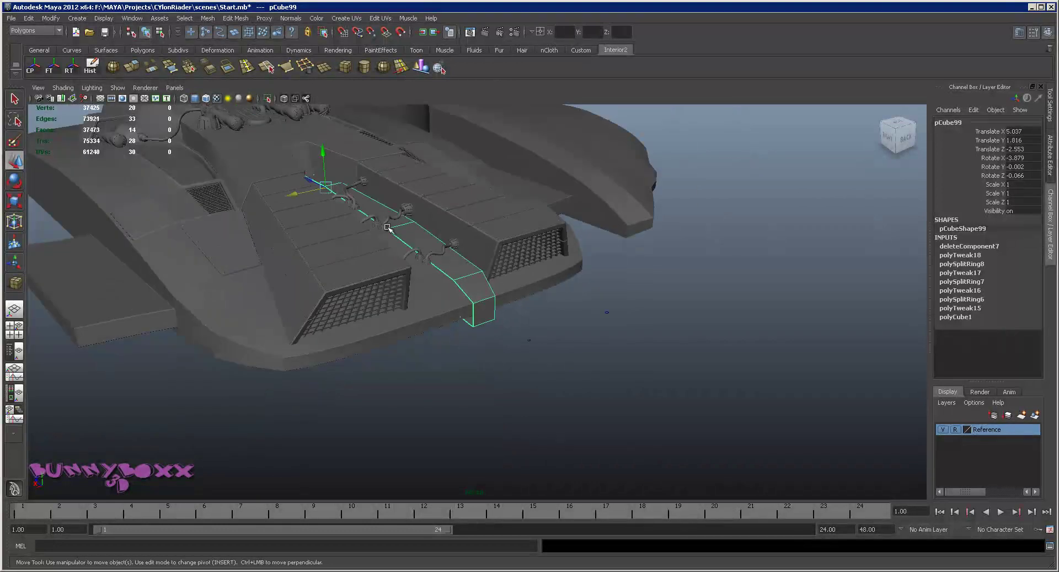
alt+middle_drag(387, 227, 520, 365)
scroll(520, 354, up, 5)
alt+drag(522, 336, 546, 276)
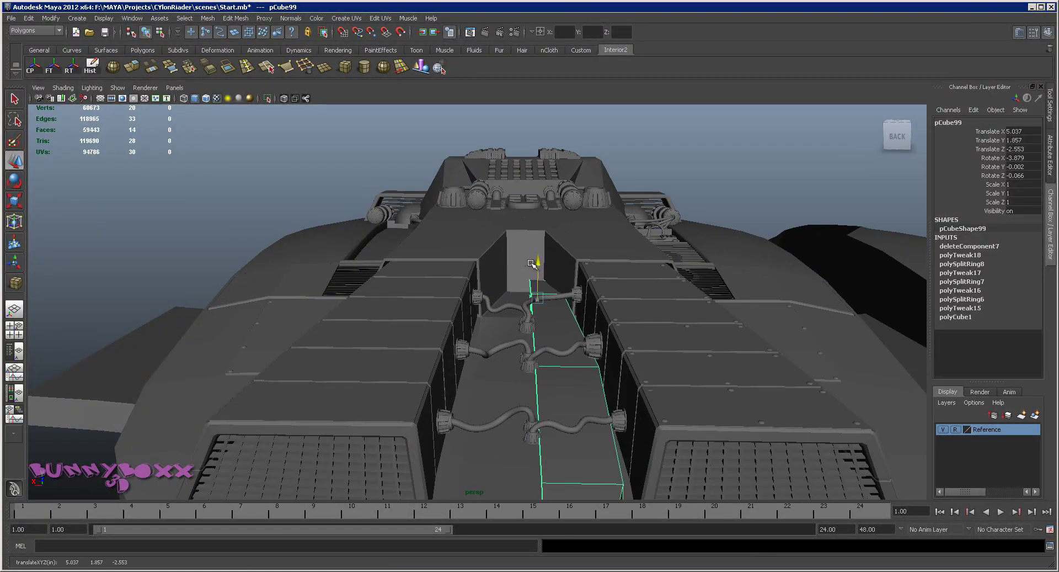
alt+drag(530, 266, 550, 300)
Return to whole-object selection and mirror the half beam in the +X direction to complete its width.
right_drag(551, 309, 554, 326)
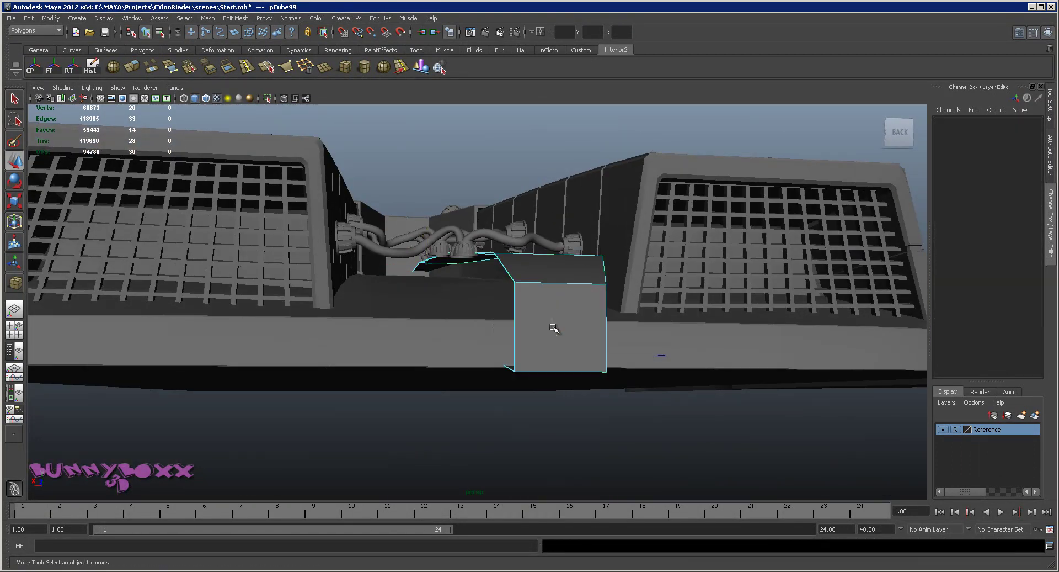
click(594, 267)
alt+drag(594, 267, 400, 50)
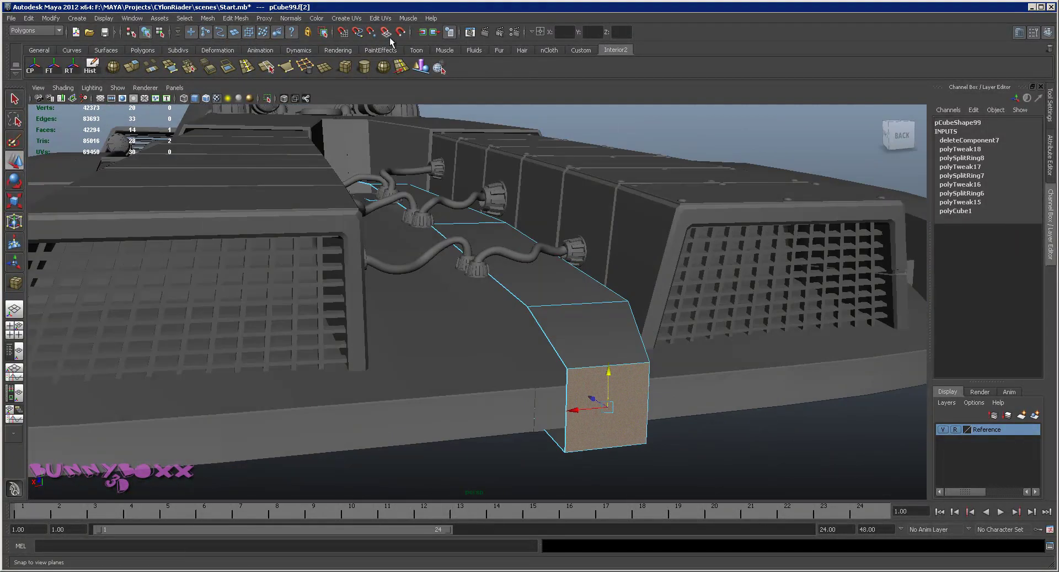
key(F8)
shift+right_click(569, 315)
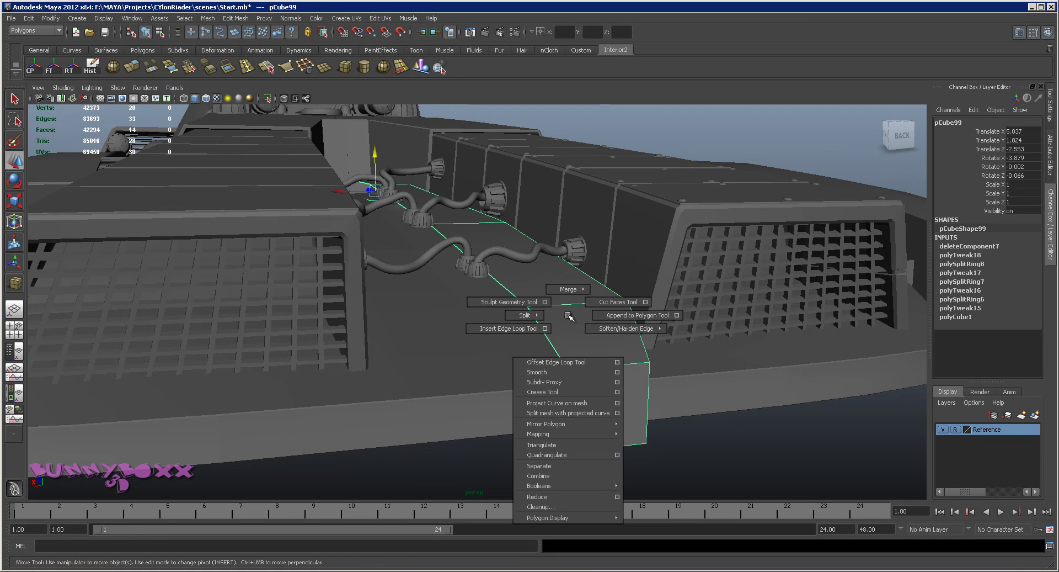
mouse_move(582, 422)
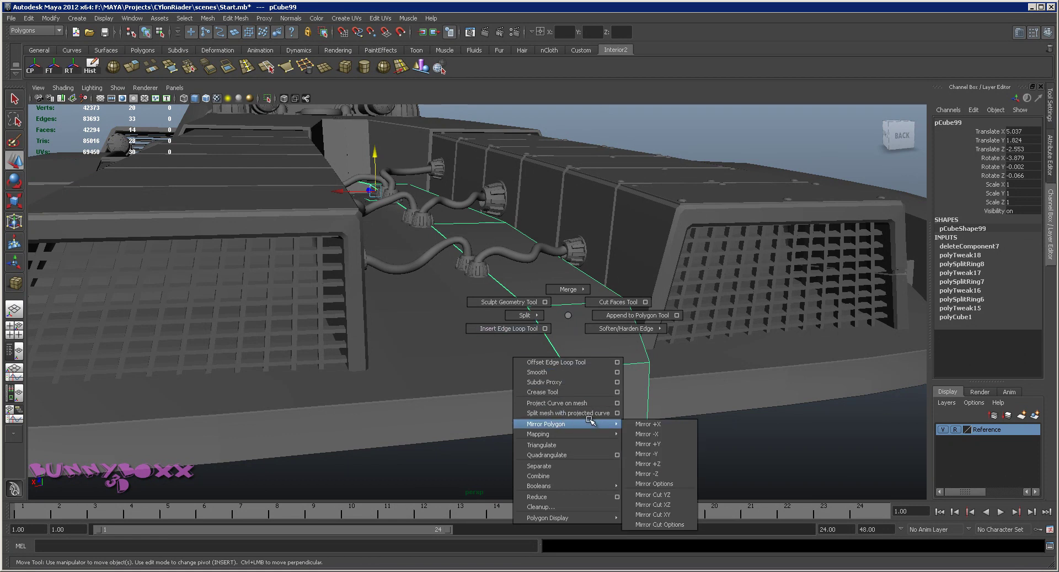
click(635, 423)
alt+drag(634, 430, 672, 340)
click(756, 167)
alt+drag(673, 200, 527, 273)
click(545, 301)
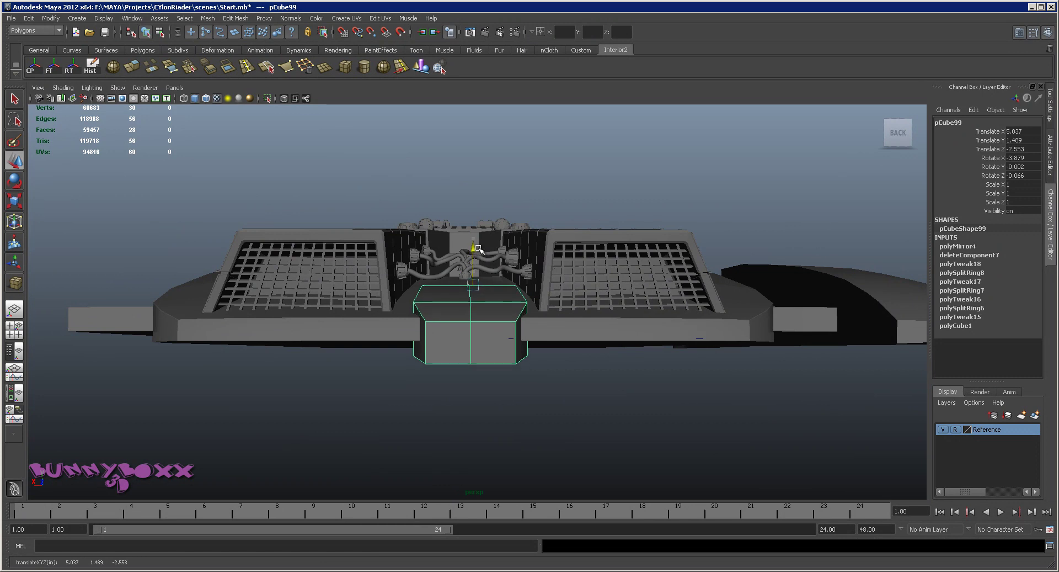
Lower the mirrored beam to about 1.79 on Y and center its pivot.
mouse_move(481, 243)
mouse_down()
mouse_move(485, 232)
mouse_move(491, 245)
mouse_up()
scroll(483, 236, up, 5)
drag(433, 183, 432, 189)
mouse_move(498, 193)
alt+mouse_down()
mouse_move(474, 252)
mouse_move(488, 249)
mouse_move(488, 210)
alt+mouse_up()
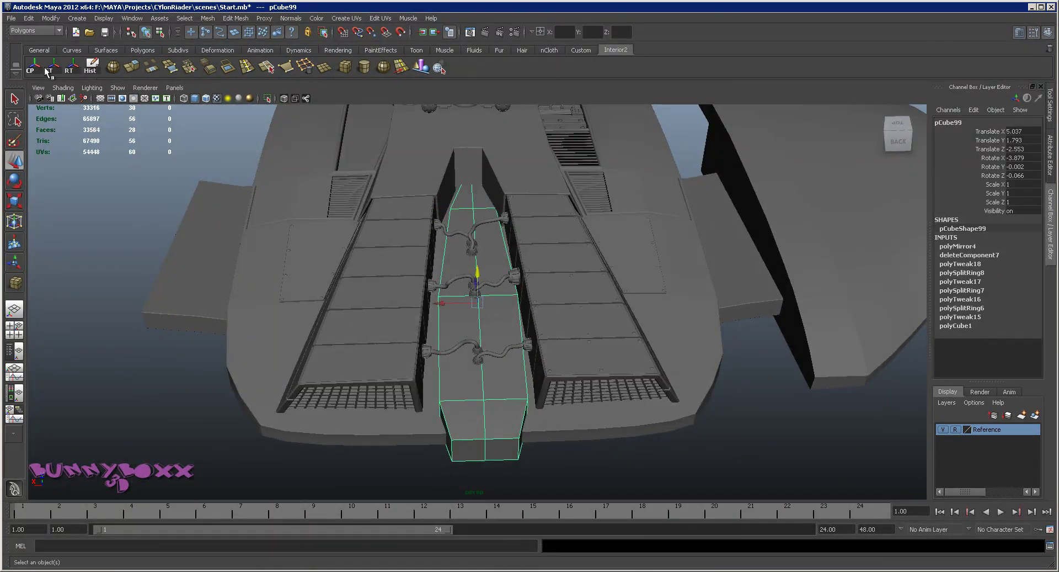
alt+drag(403, 130, 442, 209)
Shift the beam sideways to about 5.13 on X to center it between the engine housings.
alt+drag(444, 329, 506, 273)
scroll(505, 272, up, 2)
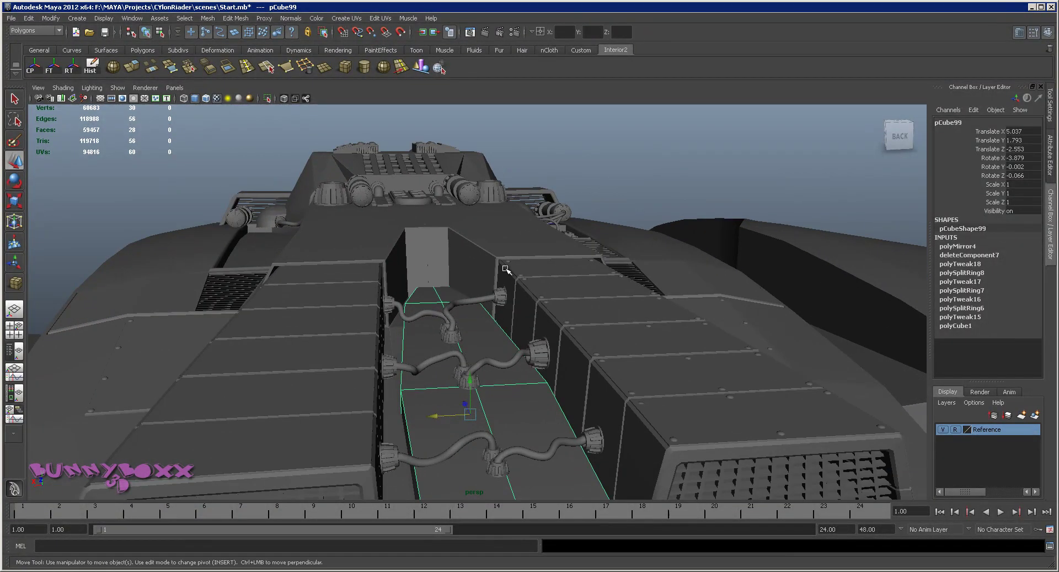
alt+drag(433, 243, 428, 229)
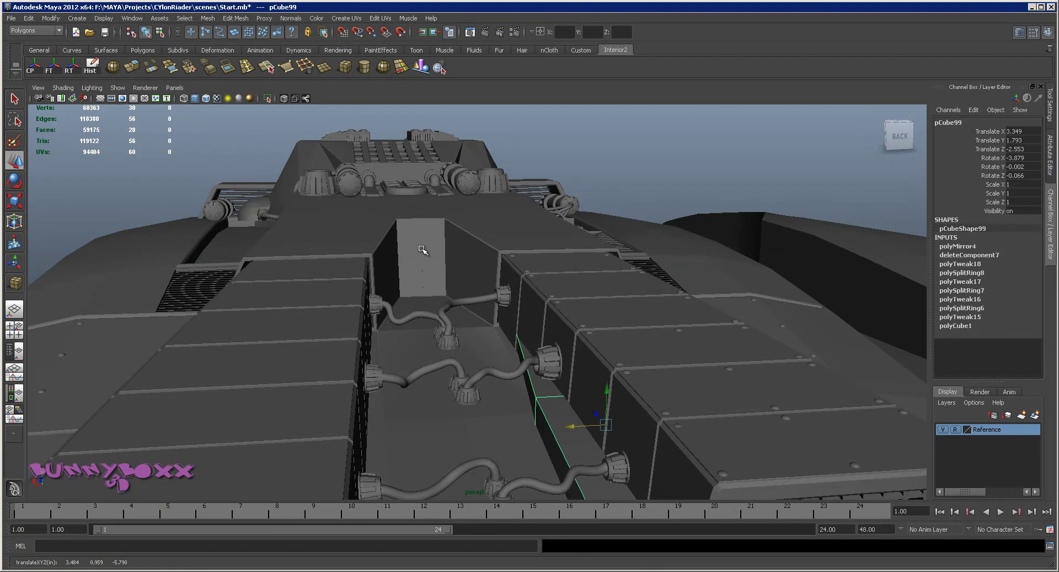
middle_click(418, 219)
scroll(432, 243, down, 3)
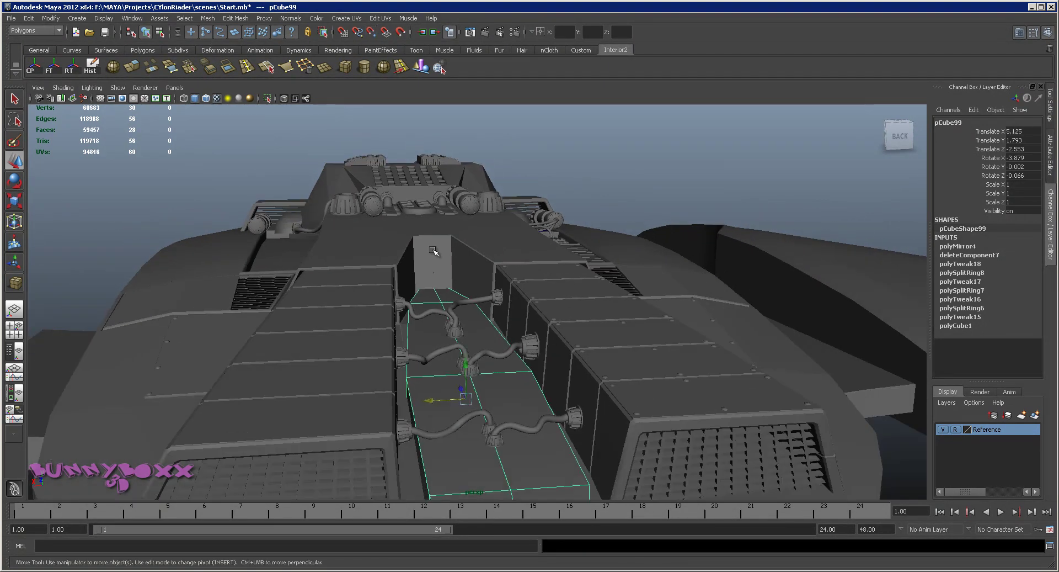
alt+drag(456, 267, 400, 268)
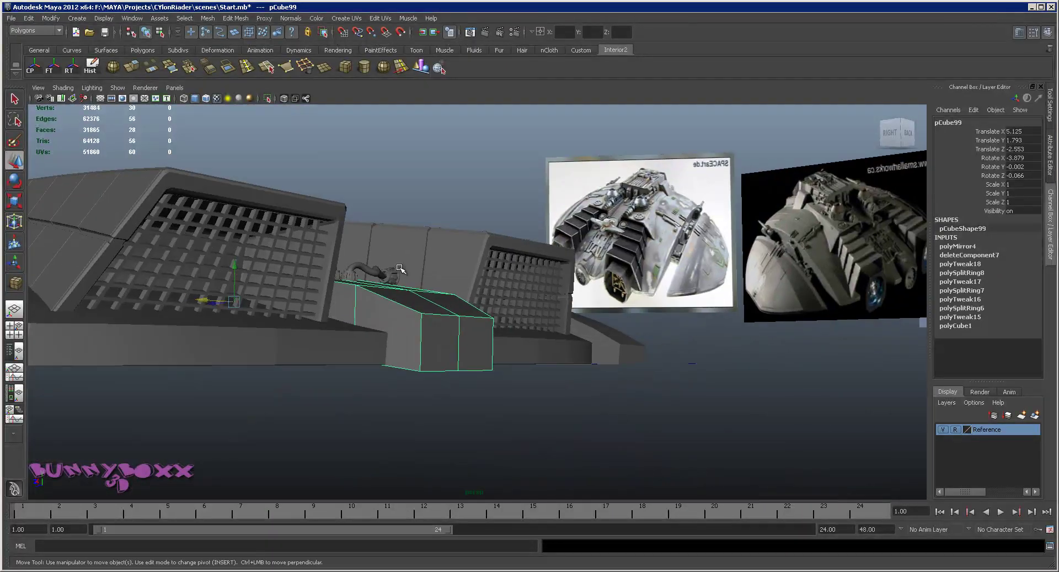
Move the top and bottom edges of the beam's rear end vertically to adjust the end's height.
right_drag(467, 330, 465, 304)
click(461, 315)
click(477, 315)
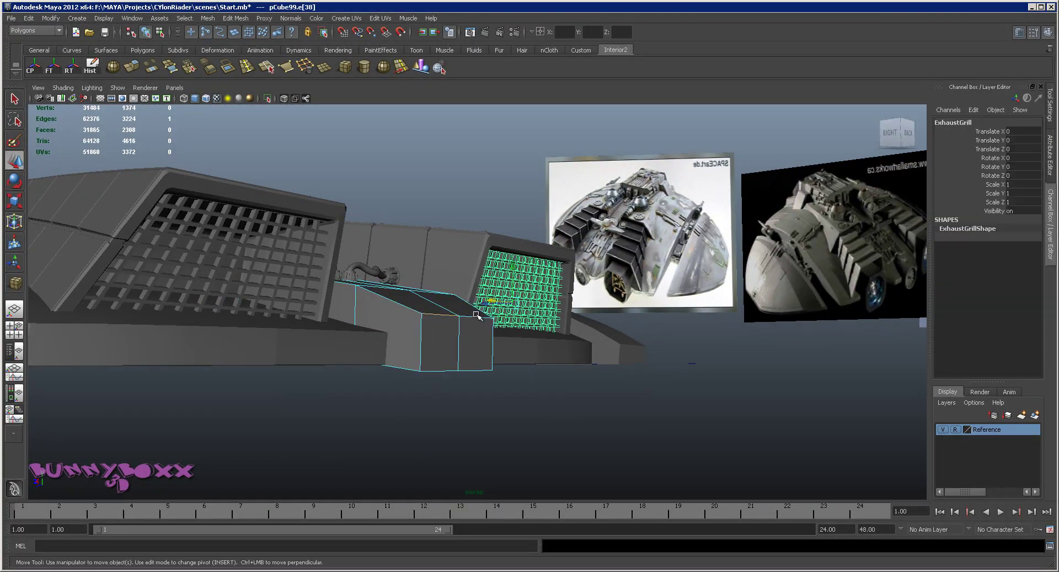
alt+drag(519, 319, 488, 329)
key(ctrl+z)
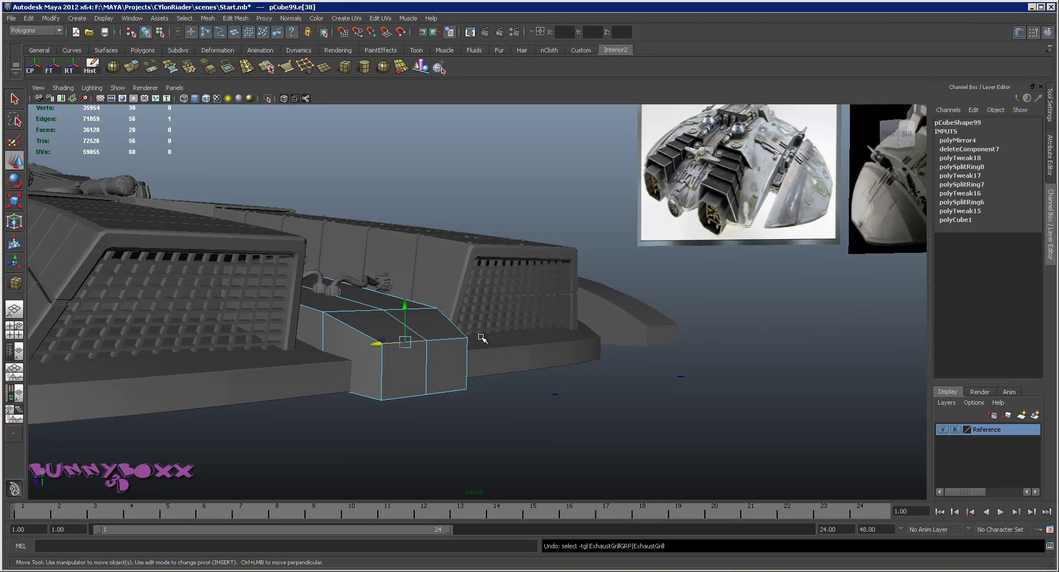
drag(428, 312, 431, 348)
scroll(431, 349, up, 5)
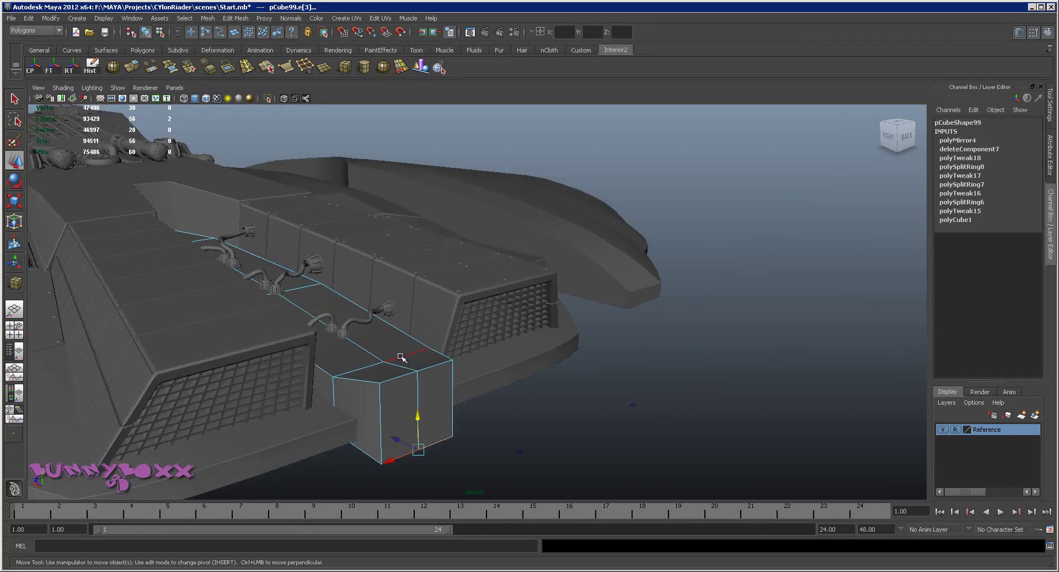
drag(385, 332, 383, 319)
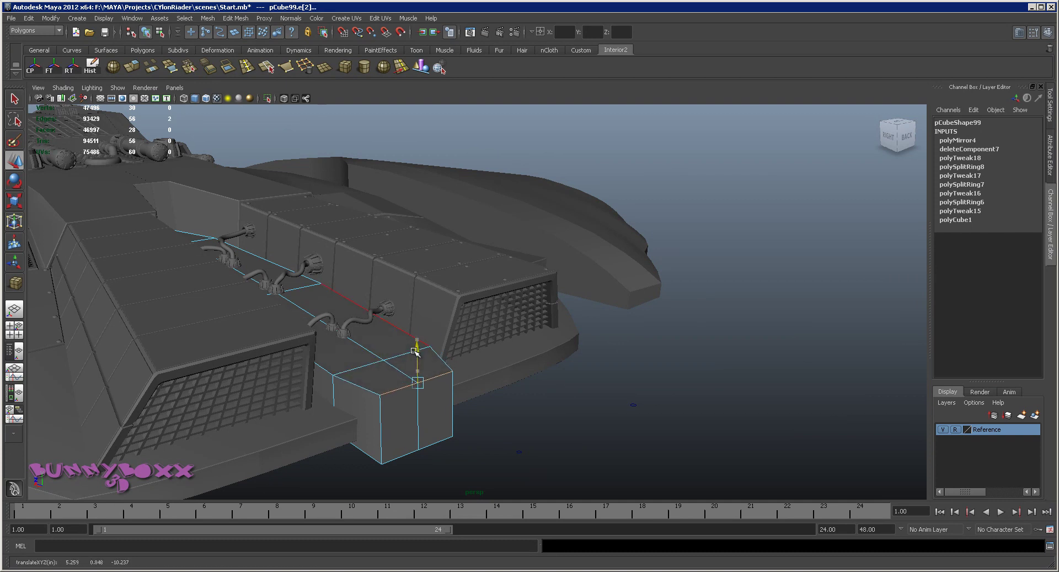
alt+drag(424, 359, 452, 331)
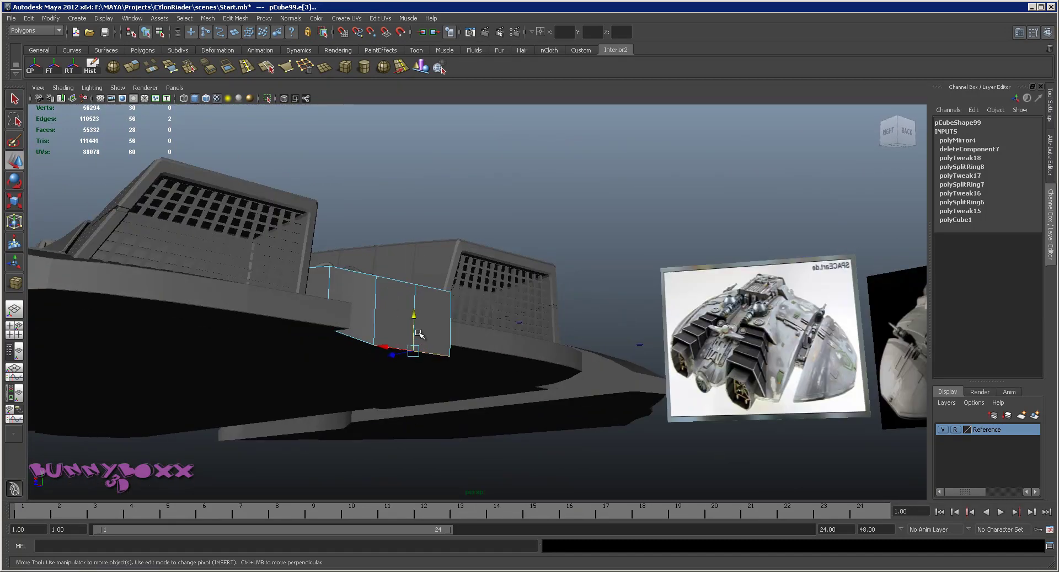
Select both faces of the beam's rear end, with Keep Faces Together on for extruding.
alt+drag(413, 284, 260, 321)
alt+right_drag(261, 321, 480, 338)
alt+drag(480, 338, 543, 329)
right_drag(375, 383, 373, 388)
click(375, 408)
click(381, 392)
shift+click(311, 392)
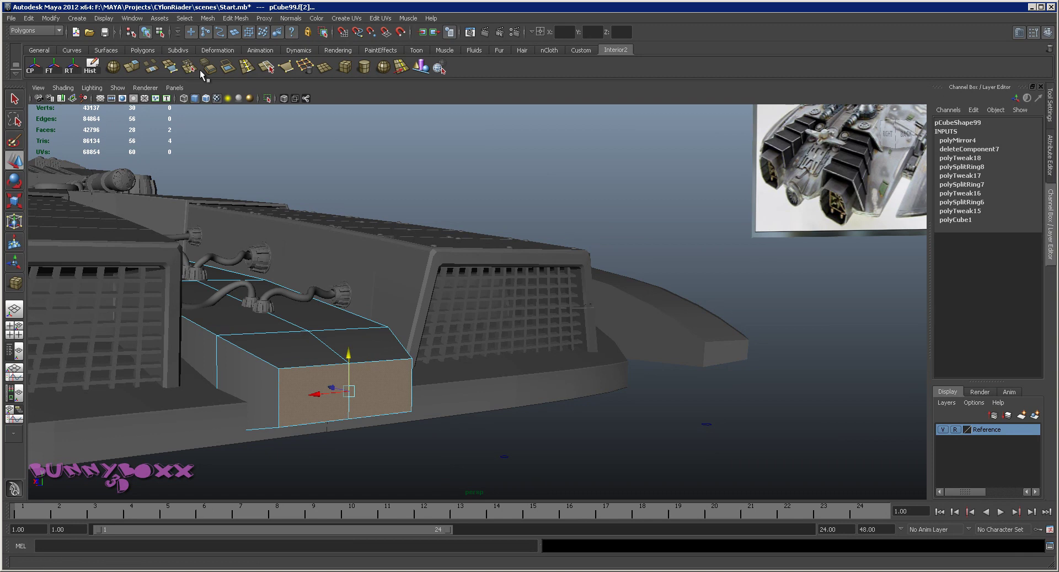
click(242, 21)
click(242, 35)
Extrude the two rear end faces with an offset of 0.17.
alt+drag(354, 334, 364, 354)
alt+right_drag(364, 353, 362, 330)
alt+drag(362, 330, 373, 352)
shift+right_drag(374, 354, 374, 372)
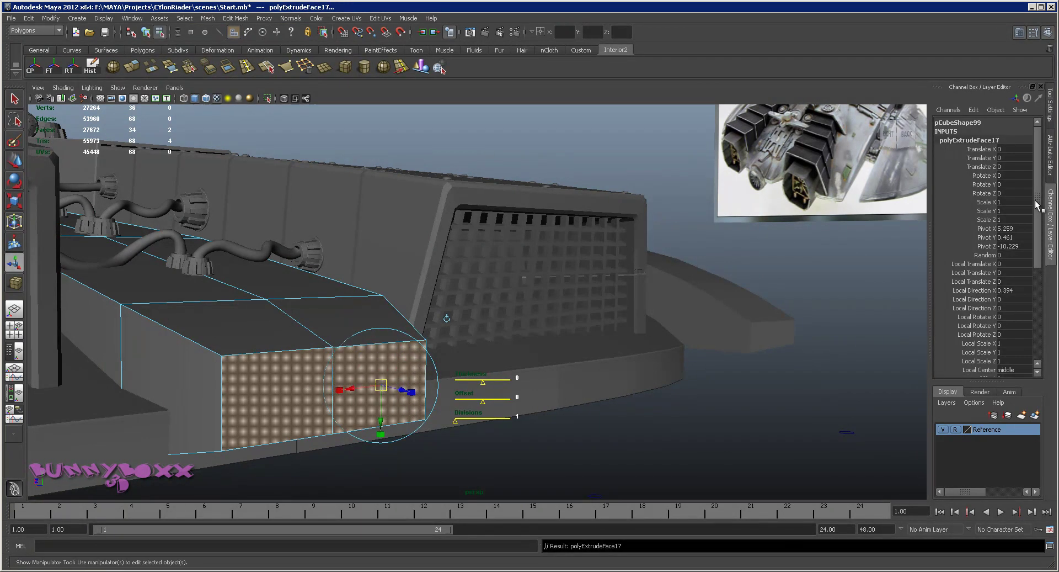
drag(1035, 203, 1033, 301)
click(986, 214)
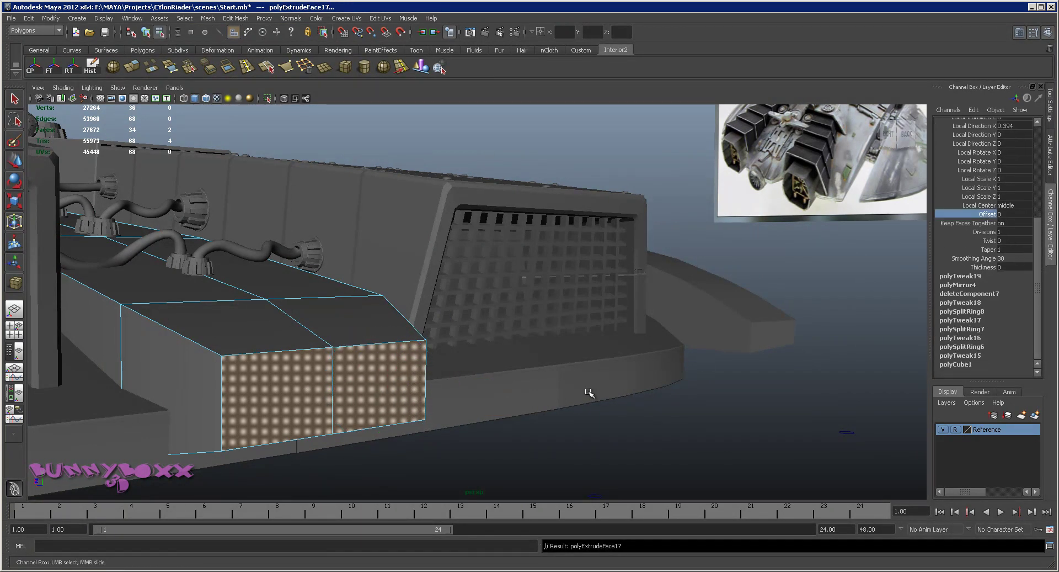
middle_drag(577, 390, 597, 386)
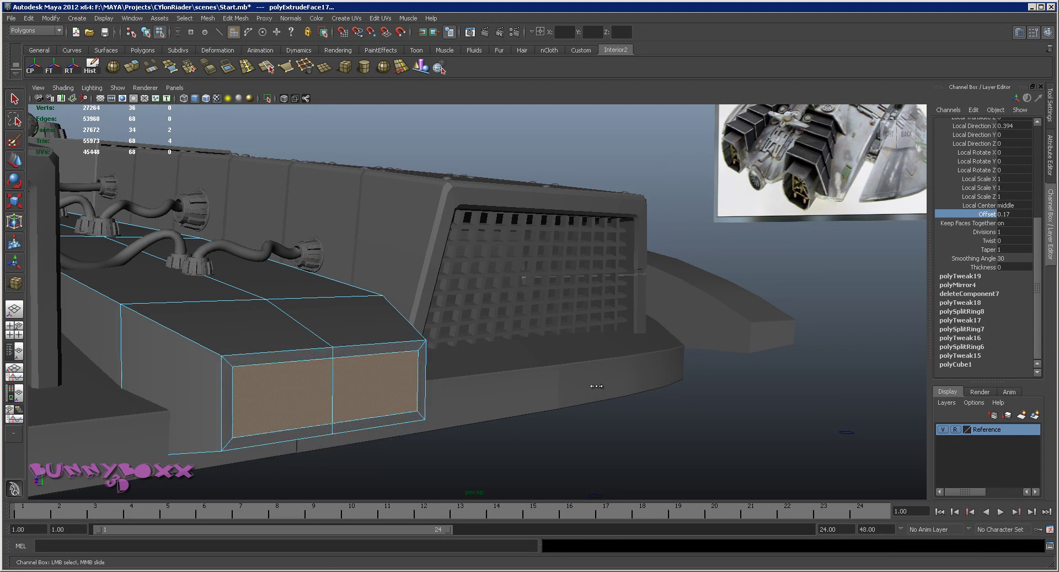
Set the rear end extrusion's thickness to 0.06 to give it a beveled rim.
alt+drag(538, 390, 689, 365)
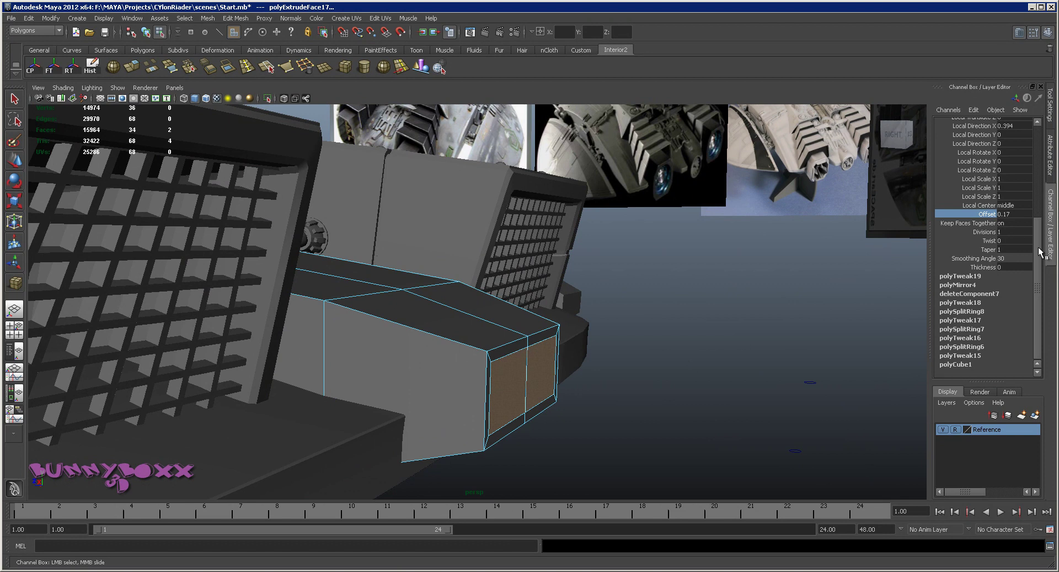
click(984, 267)
mouse_move(749, 313)
middle_down()
mouse_move(736, 315)
mouse_move(762, 316)
mouse_move(744, 322)
middle_up()
mouse_move(745, 321)
alt+mouse_down()
mouse_move(558, 322)
mouse_move(740, 305)
mouse_move(726, 318)
alt+mouse_up()
mouse_move(726, 318)
middle_down()
mouse_move(708, 321)
mouse_move(734, 322)
mouse_move(723, 325)
middle_up()
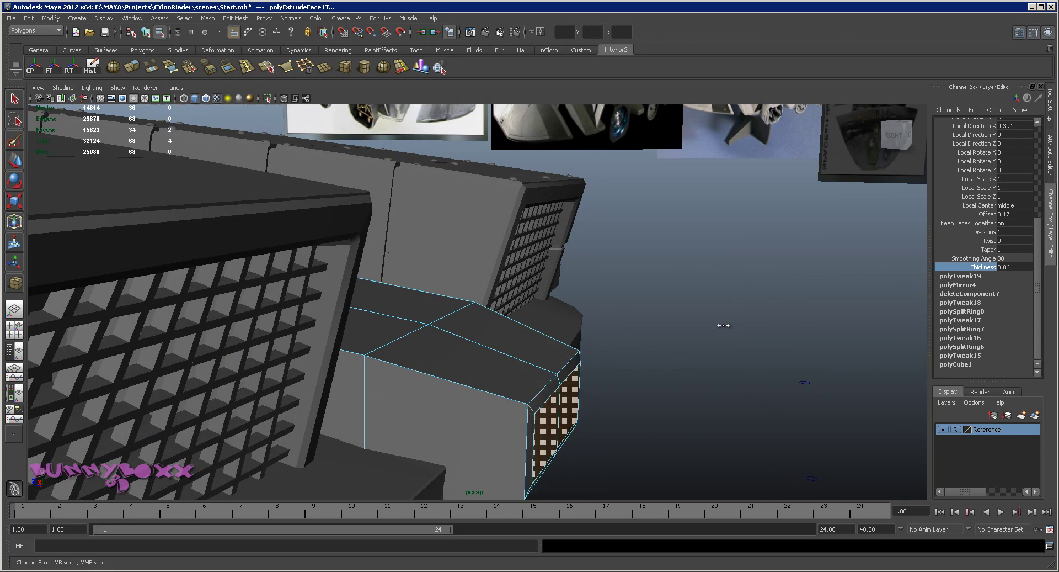
alt+drag(722, 325, 701, 314)
Extrude the inset end faces once more and undo the trial inward pull.
key(g)
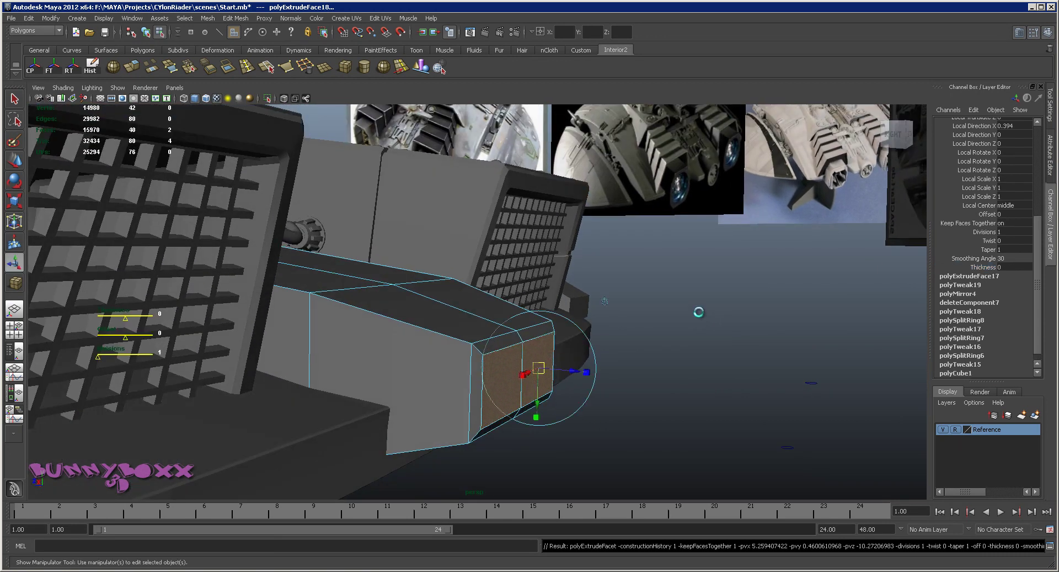
drag(585, 365, 538, 370)
alt+drag(578, 353, 518, 320)
scroll(568, 335, up, 1)
key(f)
scroll(442, 306, down, 3)
key(ctrl+z)
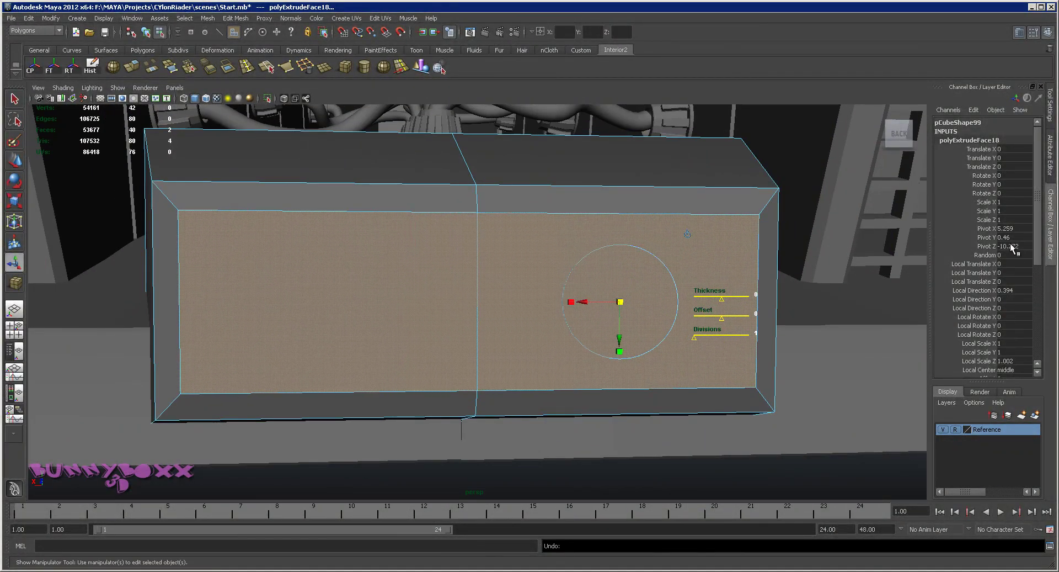
Try a 0.06 offset on the second extrusion with a small shift of its faces, and undo both.
drag(1041, 231, 1042, 299)
click(985, 256)
middle_drag(784, 299, 781, 294)
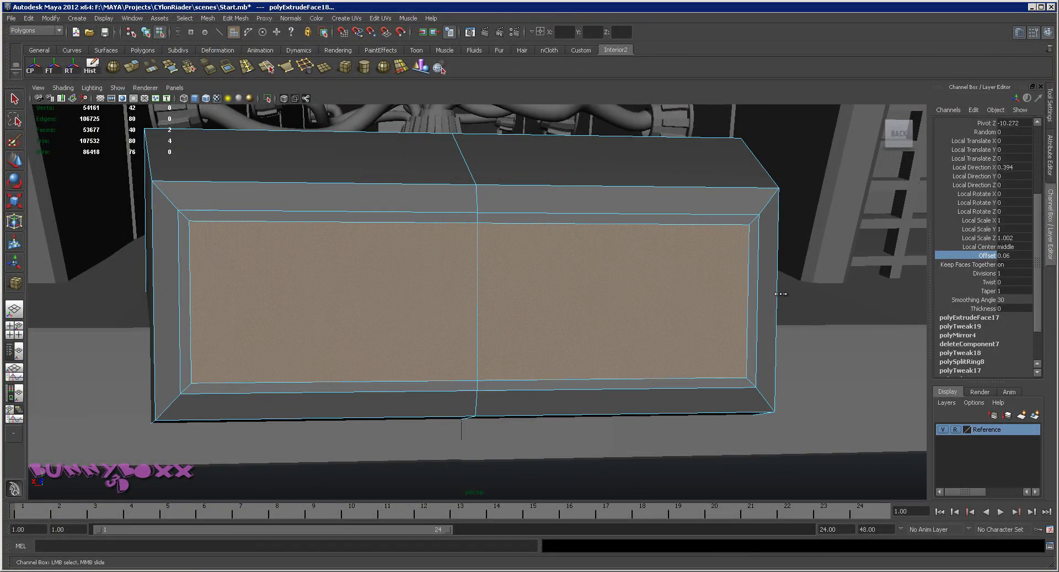
alt+drag(781, 296, 653, 302)
key(w)
middle_drag(444, 301, 445, 303)
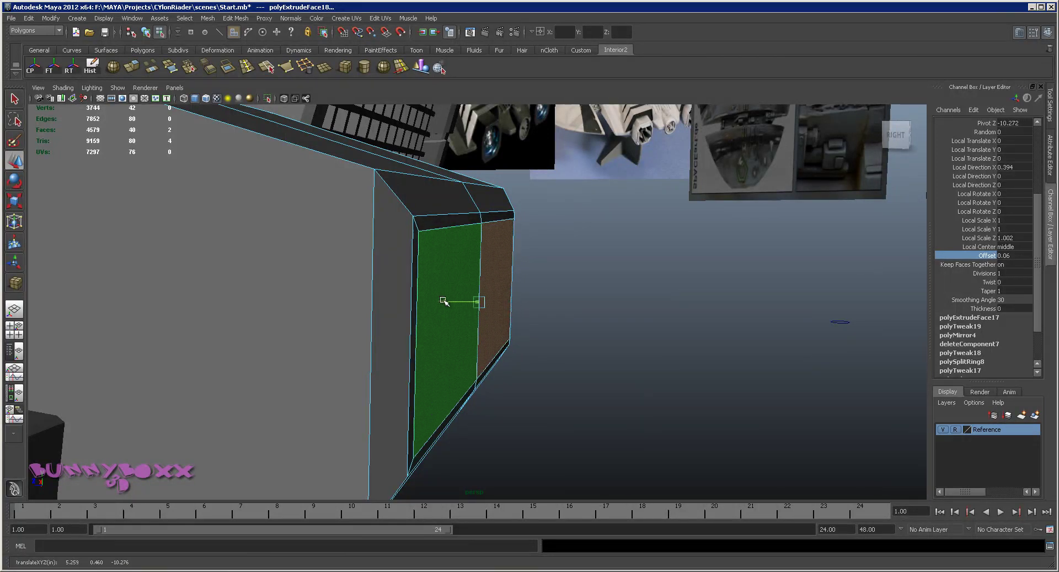
key(ctrl+z)
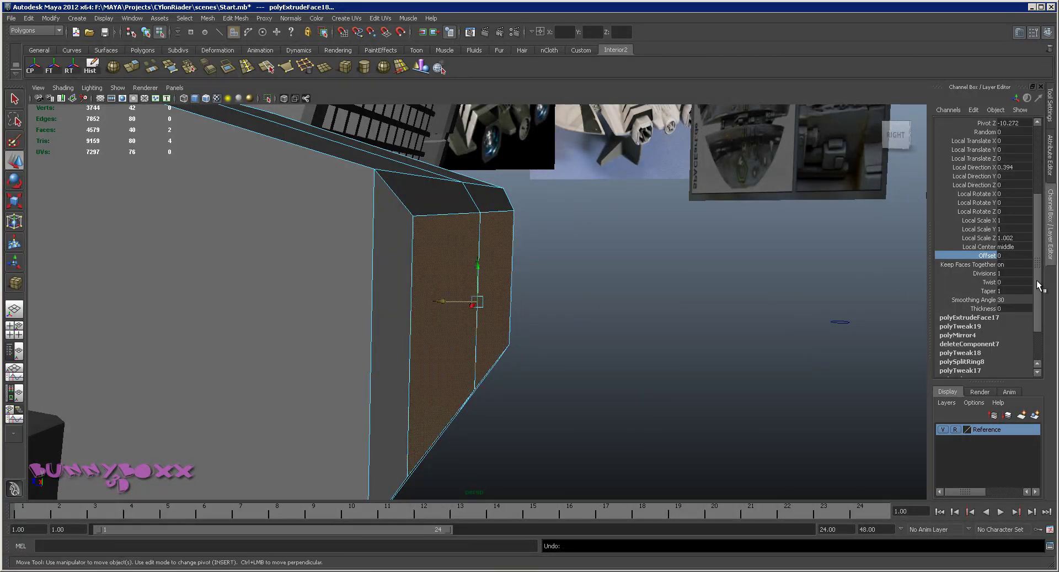
Set the second extrusion's offset to 0.05 to form a thin border around the end faces.
middle_drag(714, 319, 759, 308)
key(ctrl+z)
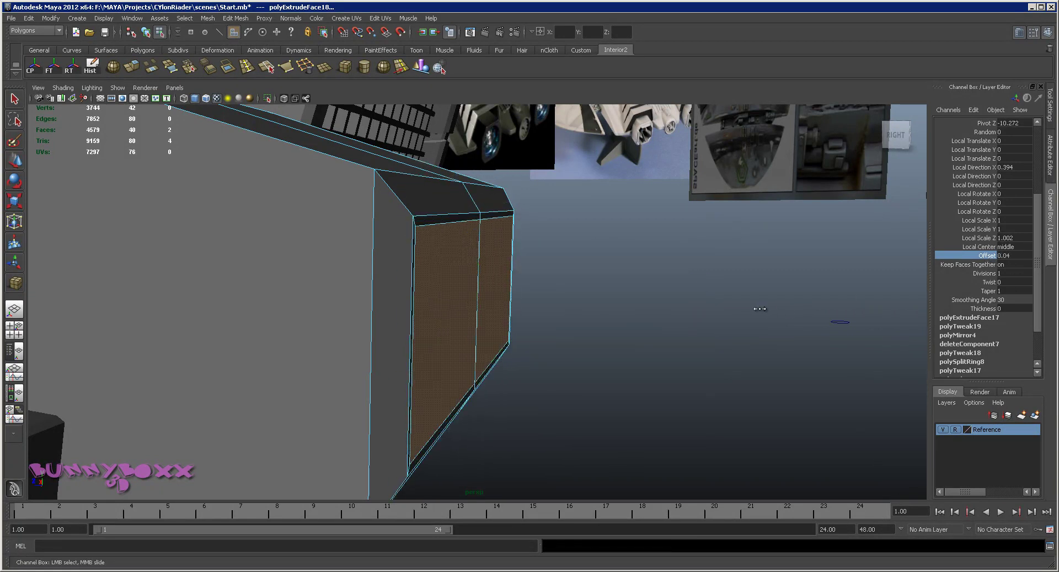
alt+drag(761, 309, 688, 310)
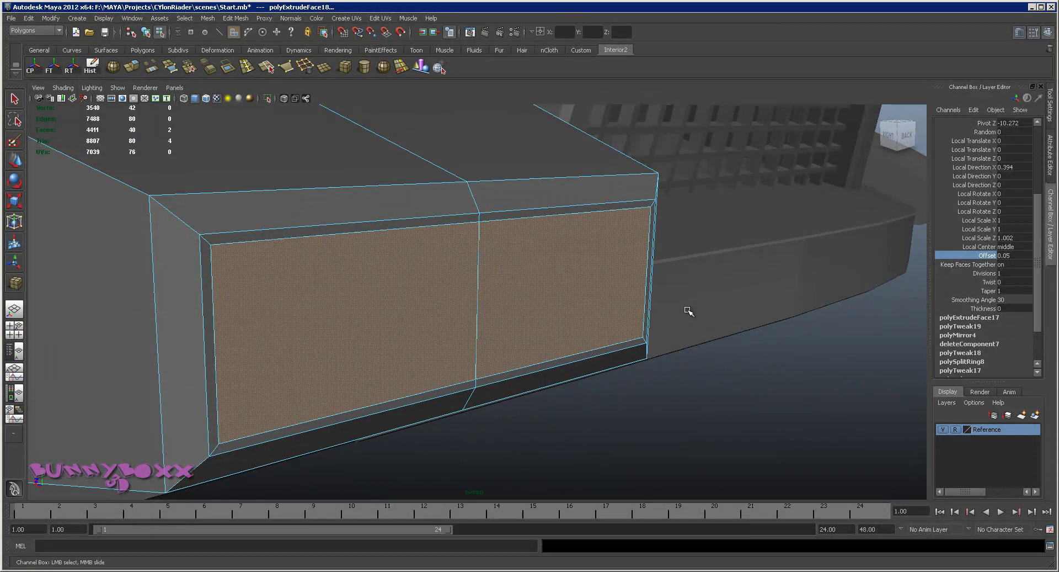
Extrude the end faces again with an offset of 0.04 and a thickness of -0.03.
key(ctrl+e)
click(990, 256)
mouse_move(825, 313)
middle_down()
mouse_move(806, 315)
mouse_move(816, 315)
middle_up()
alt+drag(816, 314, 866, 315)
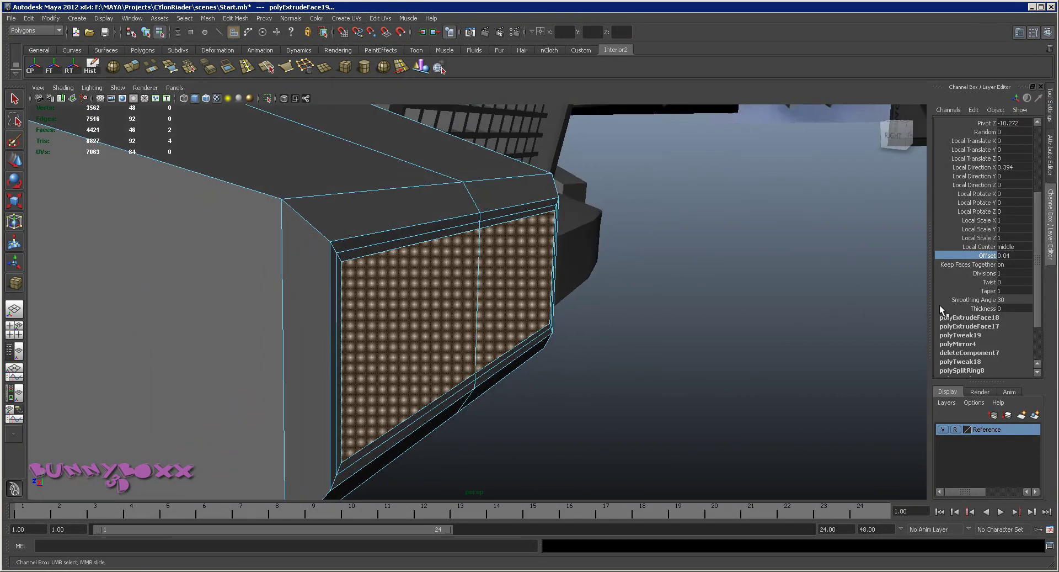
middle_drag(821, 317, 784, 314)
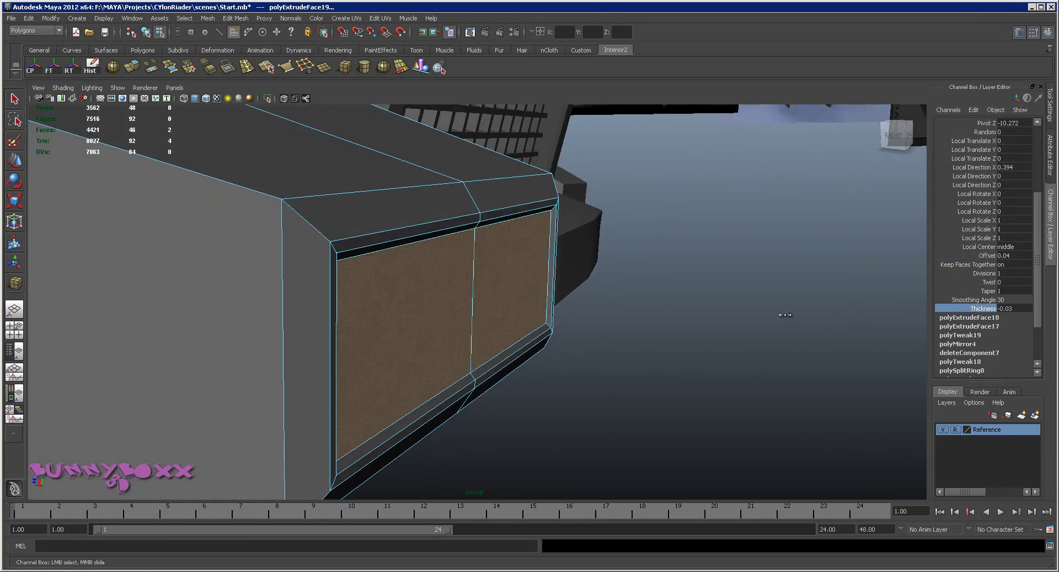
alt+drag(788, 316, 765, 308)
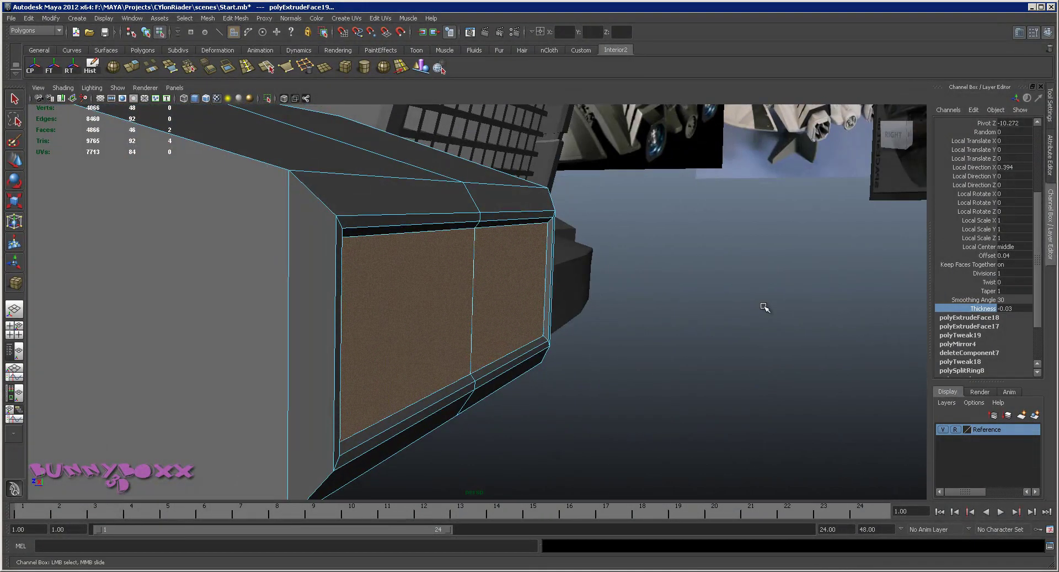
Extrude the end faces deep into the beam to hollow out its rear opening.
key(g)
drag(547, 292, 507, 303)
alt+right_drag(665, 319, 553, 332)
alt+drag(553, 333, 450, 284)
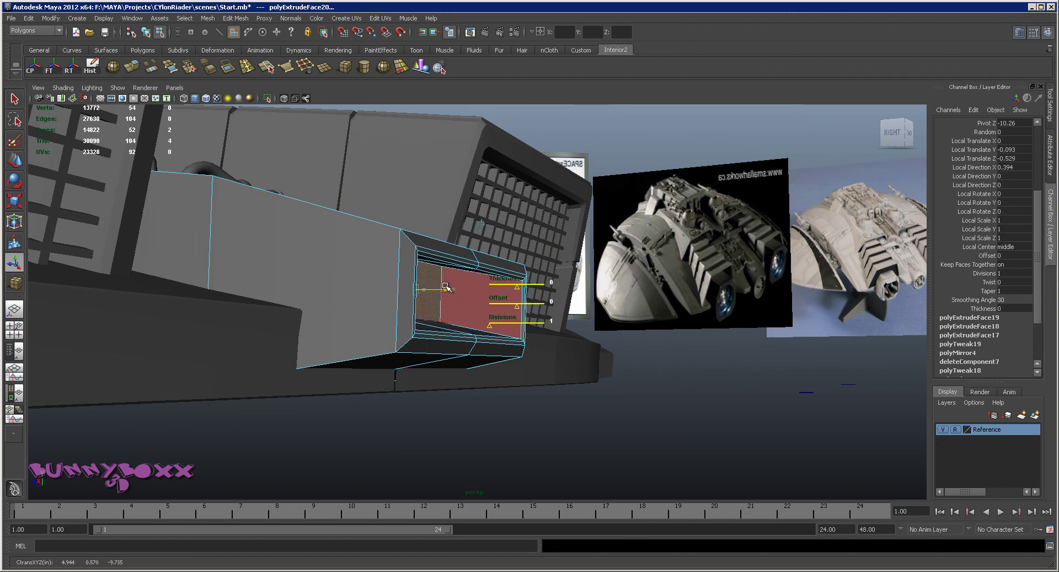
click(645, 422)
alt+drag(645, 353, 502, 293)
Return to whole-object selection, clear the selection and inspect the hollowed beam from several angles.
right_drag(548, 239, 597, 229)
click(381, 408)
alt+drag(613, 260, 565, 251)
scroll(565, 251, down, 5)
alt+drag(572, 295, 764, 320)
scroll(485, 309, down, 3)
alt+drag(485, 309, 513, 344)
scroll(519, 323, up, 5)
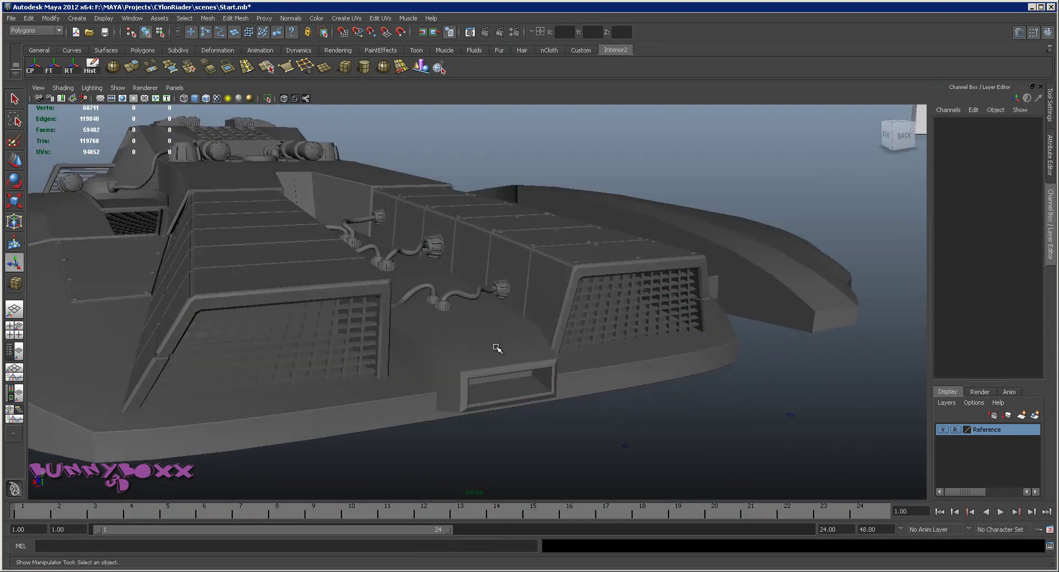
Bevel the central beam's long upper edges, the crease above the rear slope and the outer border of its rear end.
click(516, 342)
alt+drag(565, 304, 537, 314)
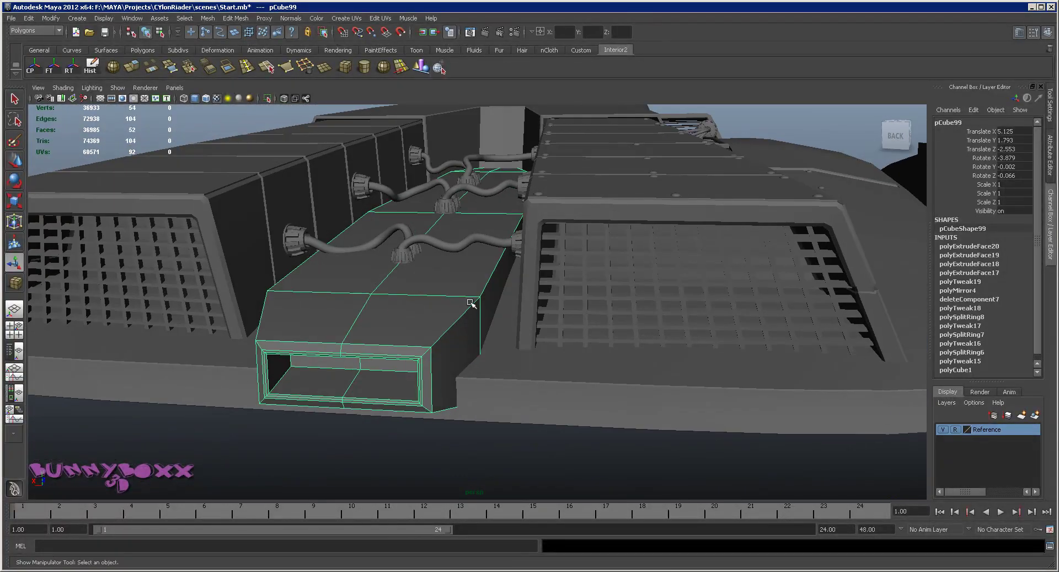
right_drag(408, 295, 425, 292)
alt+drag(424, 294, 455, 314)
right_drag(401, 322, 411, 299)
alt+drag(485, 324, 445, 339)
click(464, 323)
shift+click(448, 337)
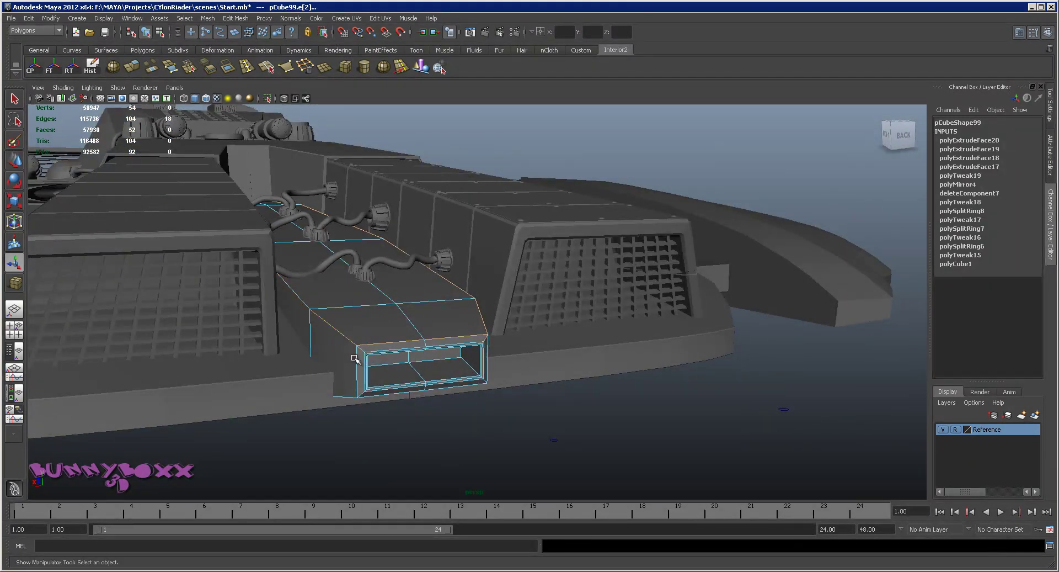
shift+click(364, 397)
alt+drag(381, 399, 432, 357)
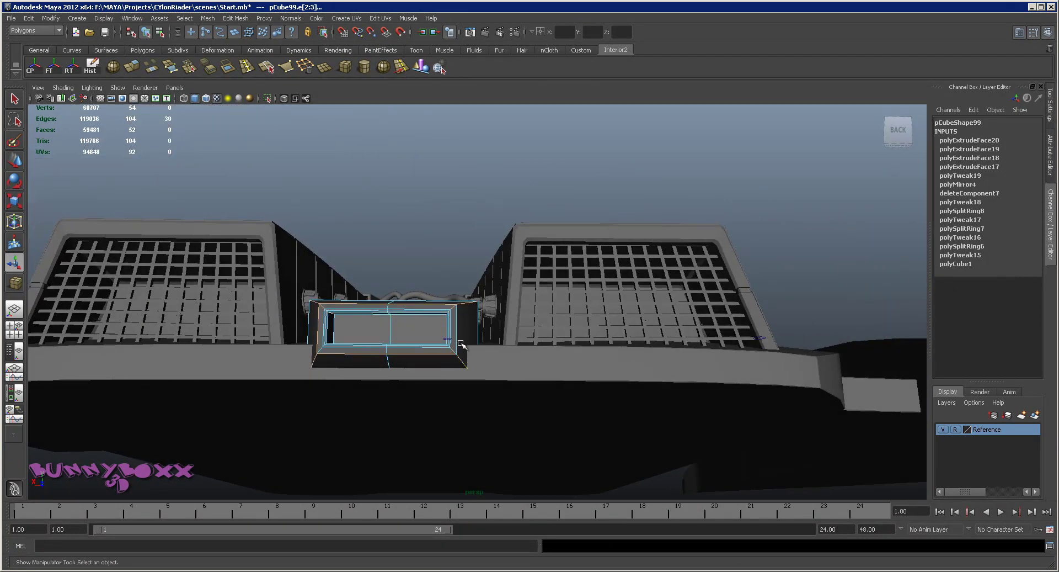
alt+drag(493, 313, 338, 331)
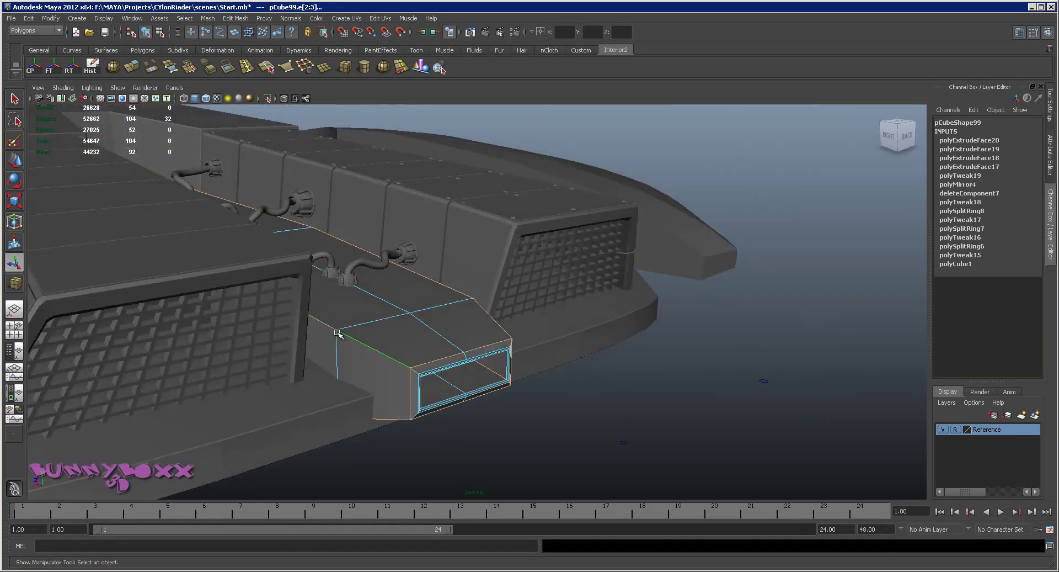
alt+drag(428, 311, 388, 334)
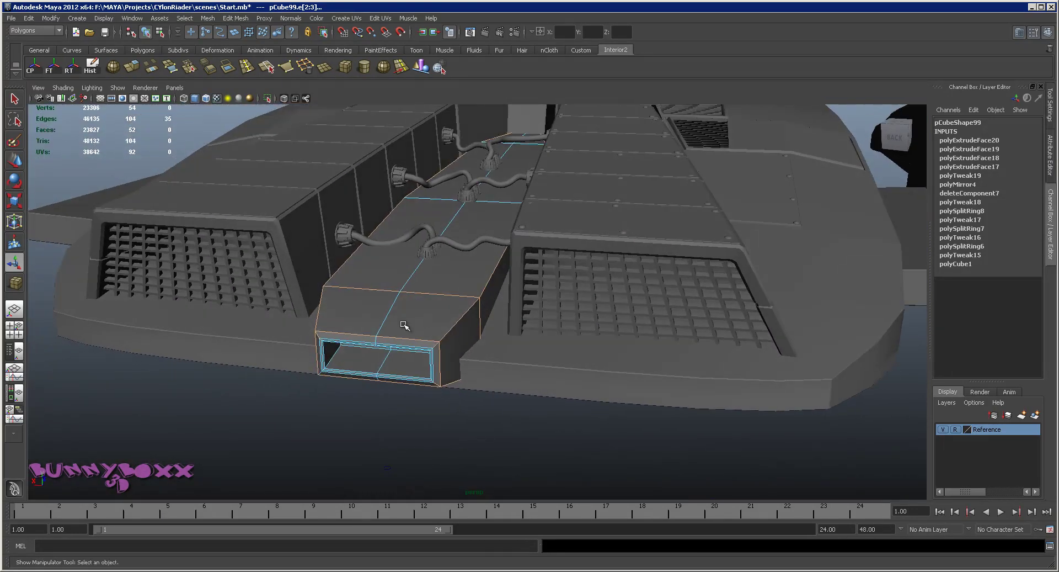
shift+right_click(423, 318)
click(444, 318)
alt+drag(877, 243, 612, 266)
click(635, 315)
right_drag(441, 329, 462, 323)
alt+drag(462, 323, 516, 267)
Raise the top vertices at the beam's narrow far end inside the channel.
scroll(595, 361, up, 5)
alt+drag(595, 361, 513, 315)
click(574, 298)
alt+drag(575, 298, 584, 286)
scroll(621, 298, up, 3)
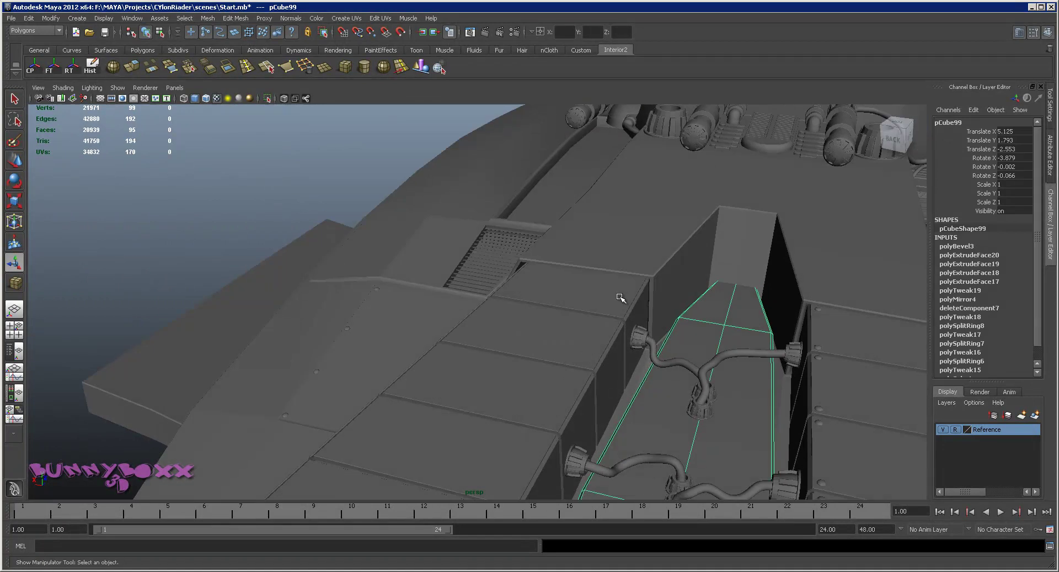
right_drag(723, 307, 717, 322)
click(712, 313)
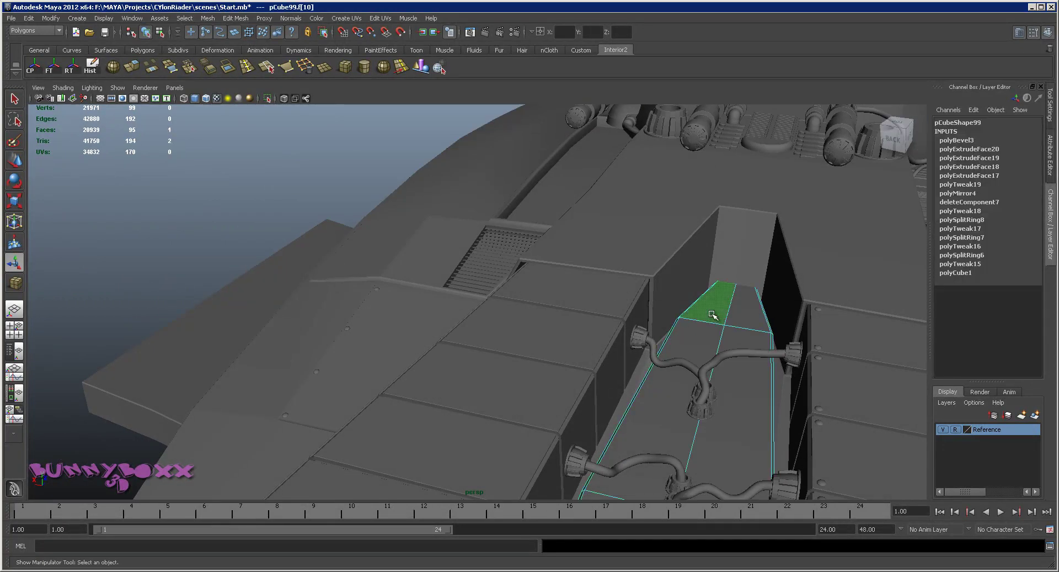
key(f)
scroll(702, 317, down, 5)
alt+drag(530, 305, 621, 298)
right_drag(515, 288, 481, 287)
alt+drag(544, 295, 495, 255)
drag(595, 298, 547, 265)
key(w)
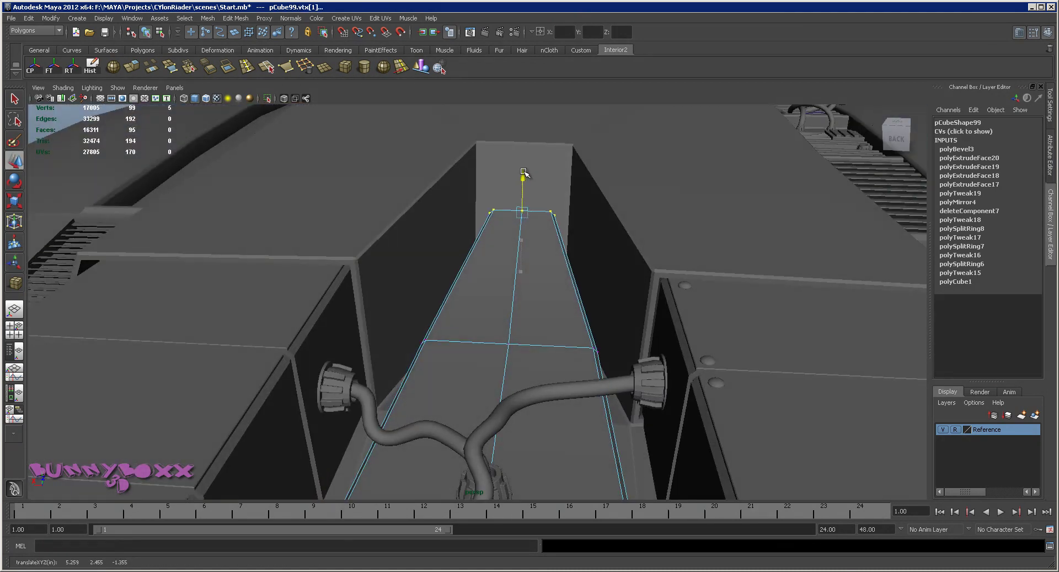
alt+drag(523, 132, 459, 254)
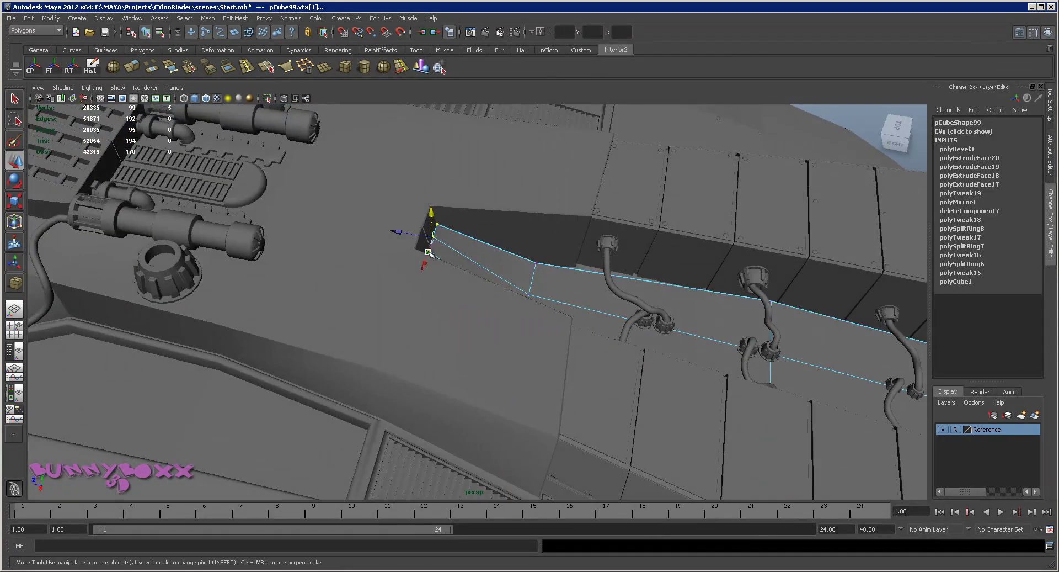
Insert an edge loop across the beam beneath the foremost pair of cable connectors.
alt+drag(391, 227, 566, 271)
alt+middle_drag(567, 271, 574, 272)
scroll(573, 271, up, 7)
alt+drag(567, 268, 540, 336)
click(539, 335)
click(537, 338)
mouse_move(537, 338)
right_down()
mouse_move(537, 329)
mouse_move(522, 346)
mouse_move(548, 356)
right_up()
click(536, 340)
scroll(651, 395, down, 5)
alt+drag(682, 403, 649, 393)
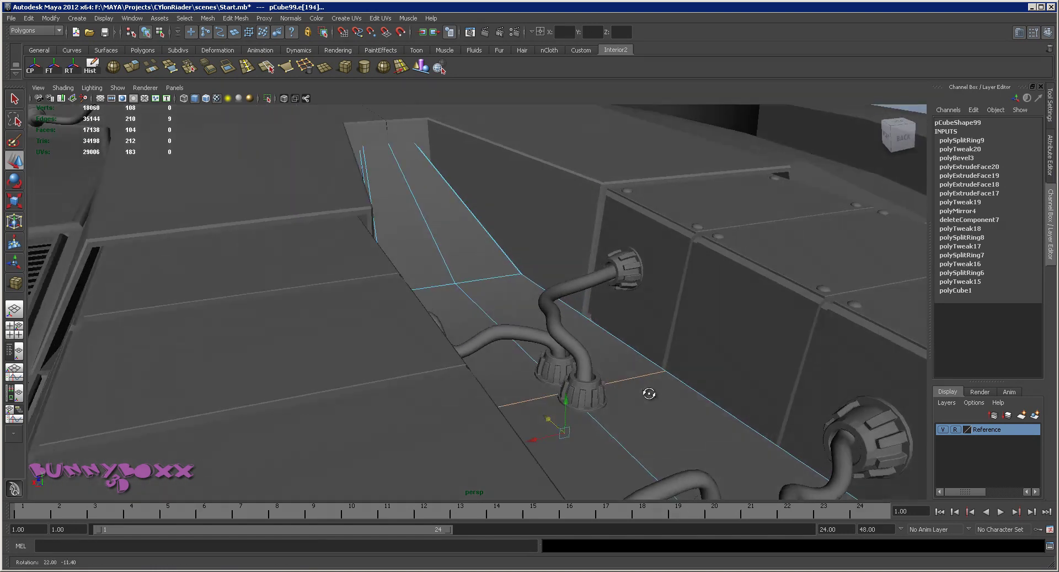
Try to raise the entire new edge loop and undo the move.
alt+drag(518, 384, 543, 331)
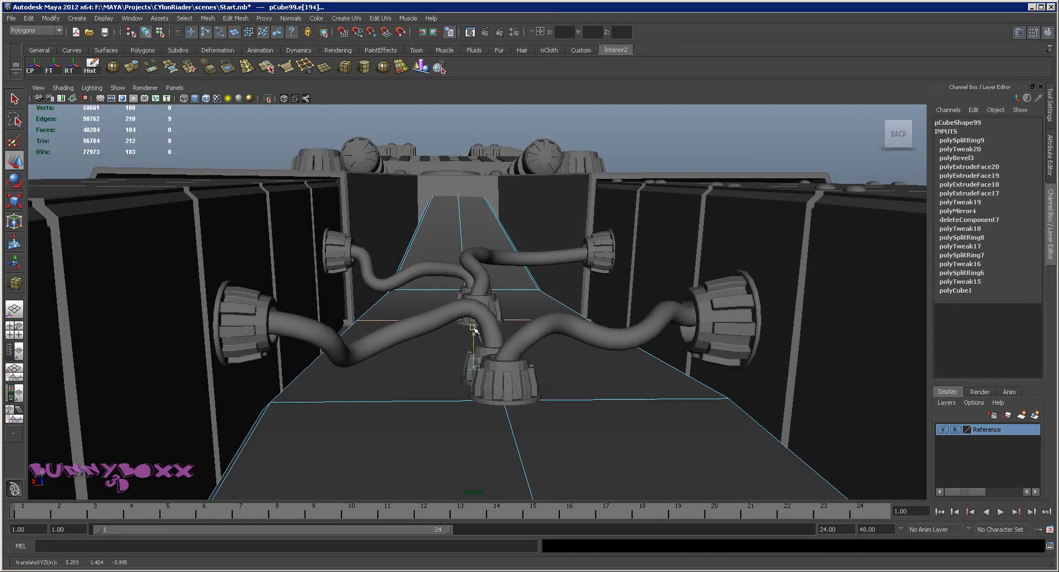
drag(484, 293, 574, 356)
scroll(482, 312, down, 5)
key(ctrl+z)
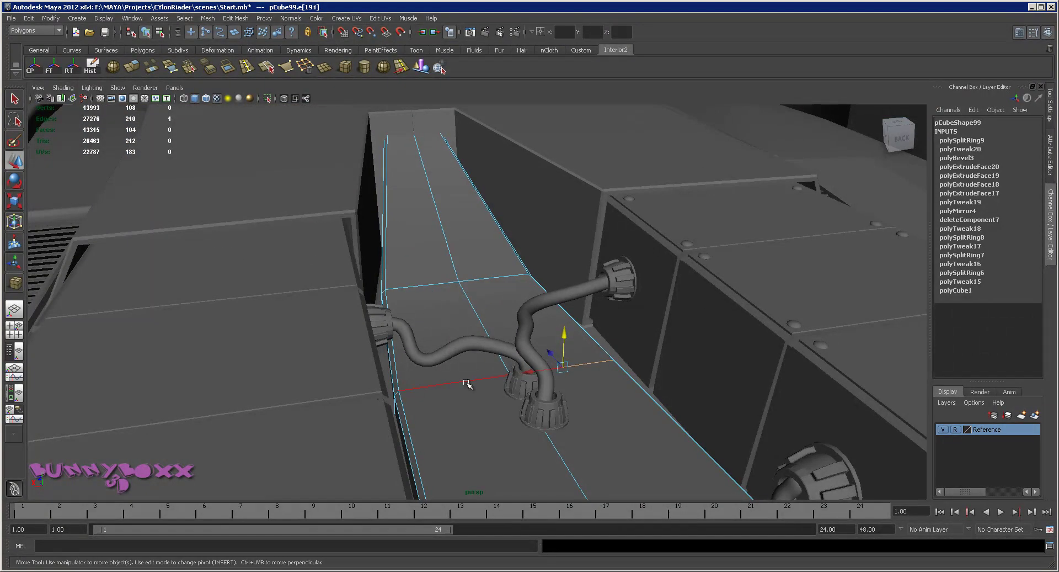
Raise only the two top edges of the new loop to the base of the cable connector above them.
key(f)
alt+drag(649, 422, 489, 311)
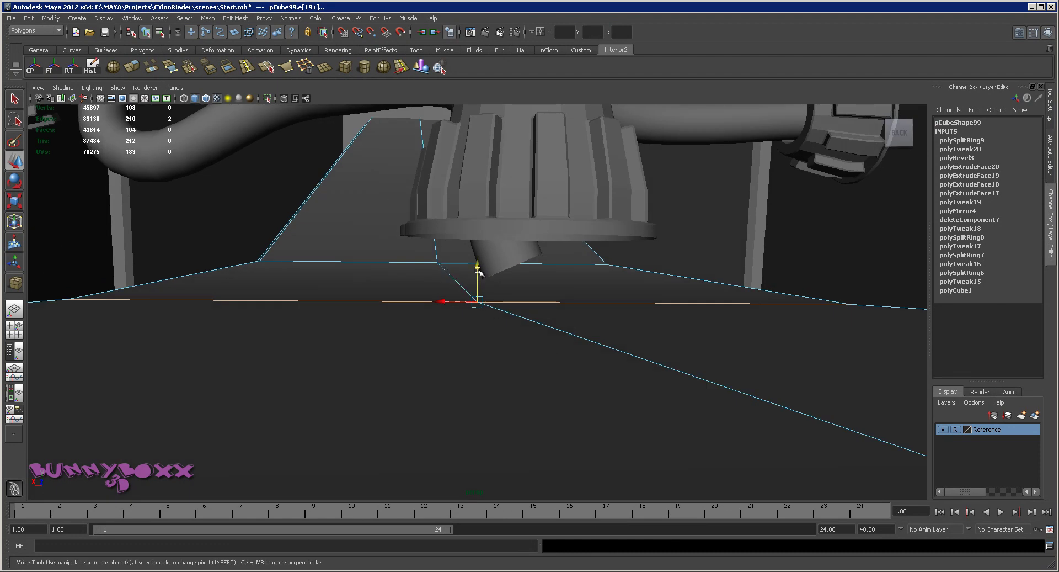
drag(478, 270, 480, 225)
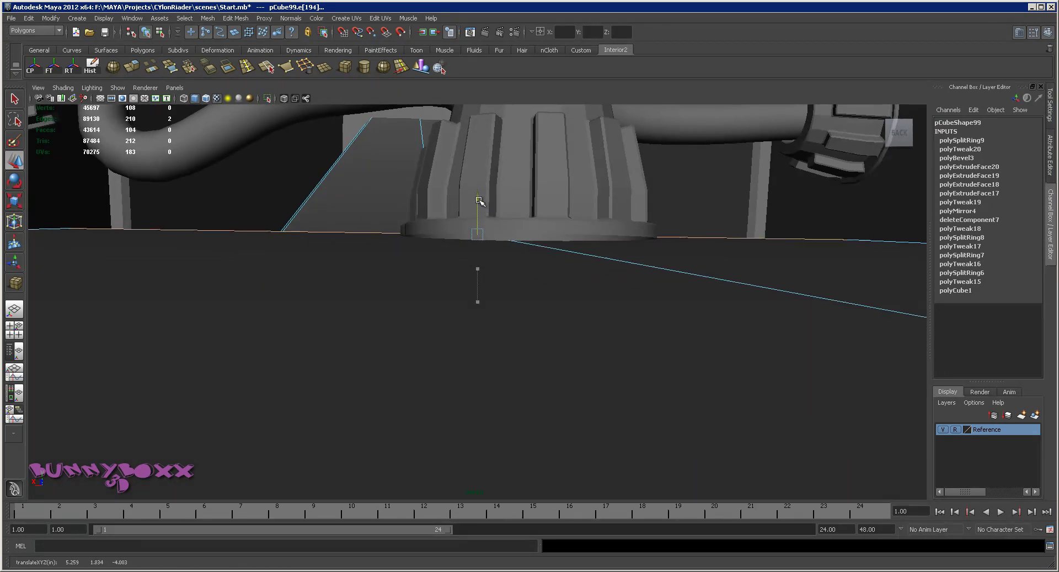
key(f)
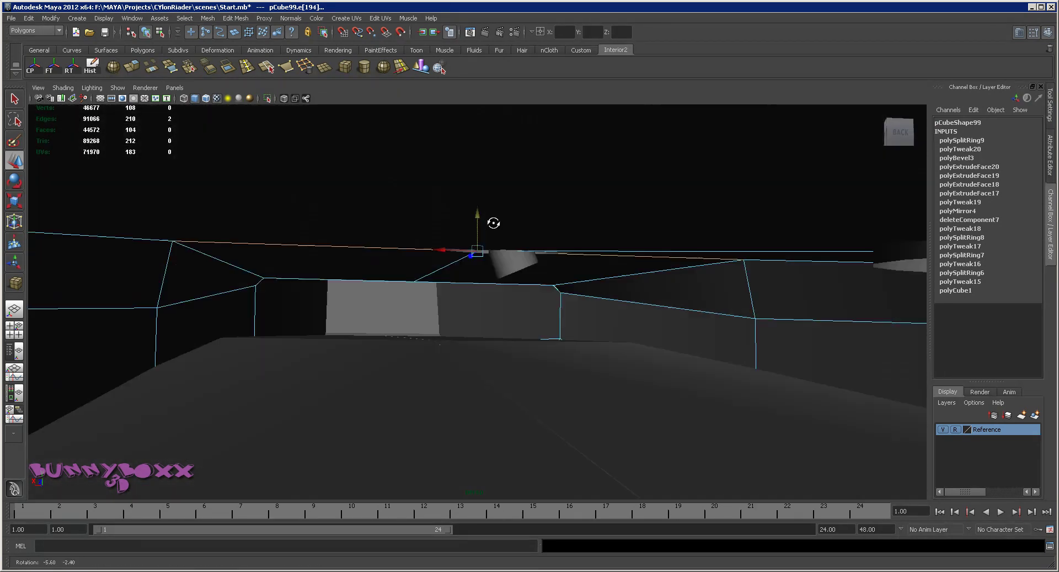
alt+right_drag(505, 226, 472, 237)
mouse_move(564, 254)
alt+mouse_down()
mouse_move(555, 250)
mouse_move(575, 253)
mouse_move(559, 248)
mouse_move(561, 261)
alt+mouse_up()
alt+middle_drag(529, 316, 527, 282)
mouse_move(527, 282)
alt+mouse_down()
mouse_move(521, 291)
mouse_move(540, 285)
alt+mouse_up()
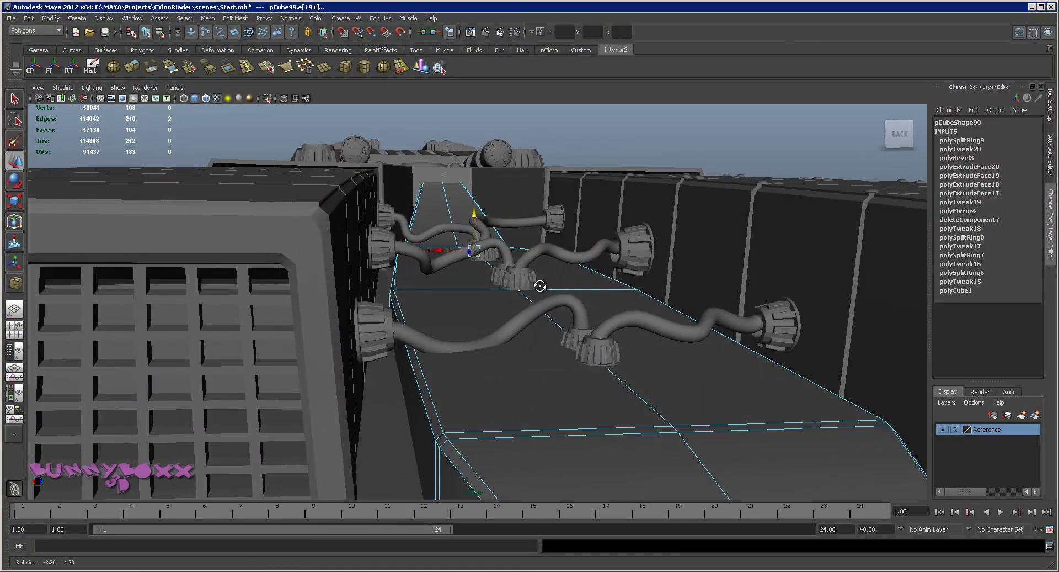
With Keep Faces Together off, extrude the two top faces in front of the rear slope individually with an offset of 0.33.
click(479, 312)
right_click(479, 313)
click(479, 313)
right_drag(479, 314, 482, 331)
click(478, 324)
alt+drag(651, 335, 634, 332)
shift+click(629, 341)
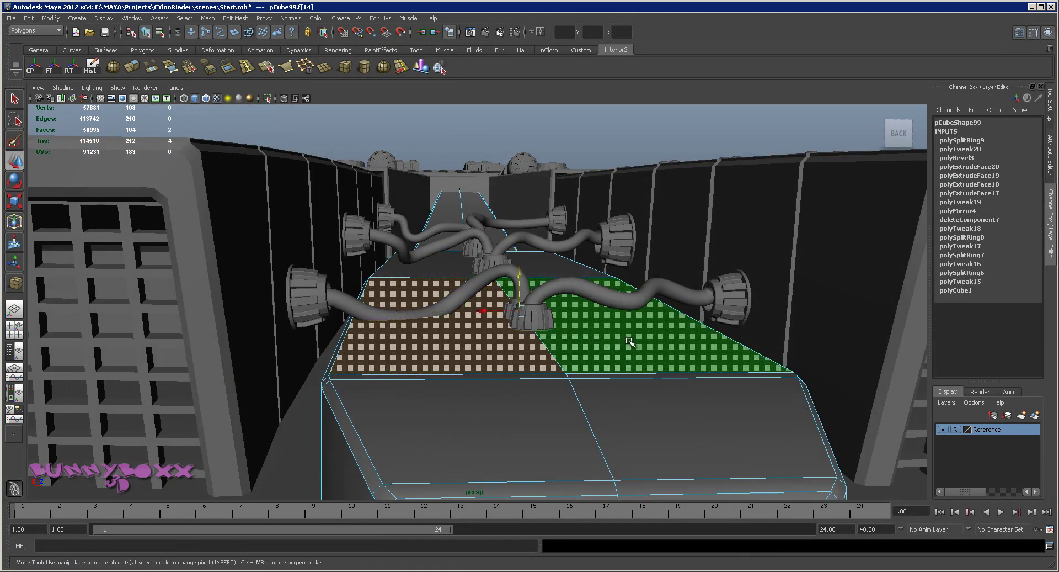
mouse_move(544, 293)
alt+mouse_down()
mouse_move(534, 267)
mouse_move(532, 288)
alt+mouse_up()
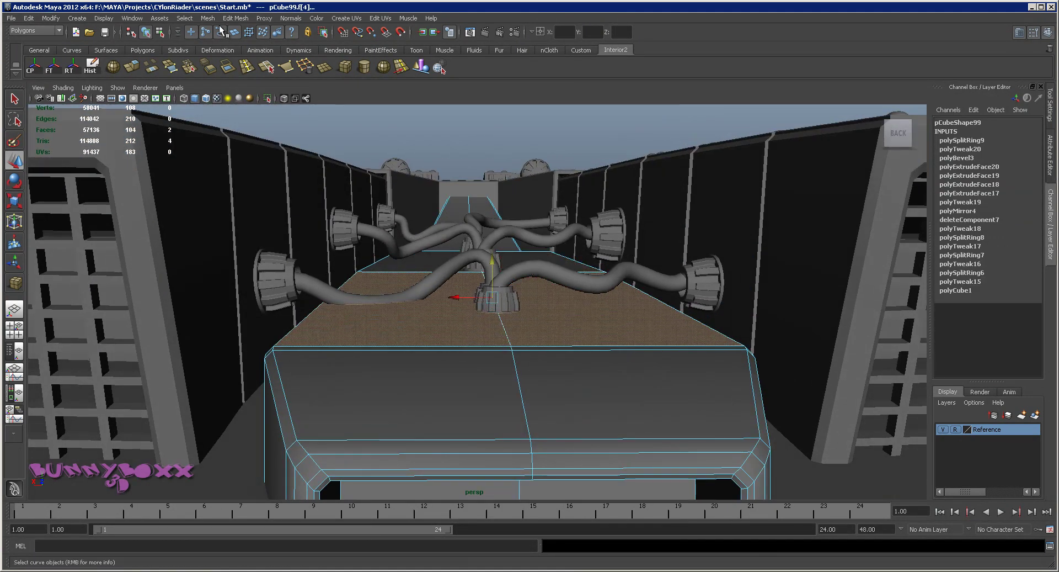
click(241, 20)
click(252, 34)
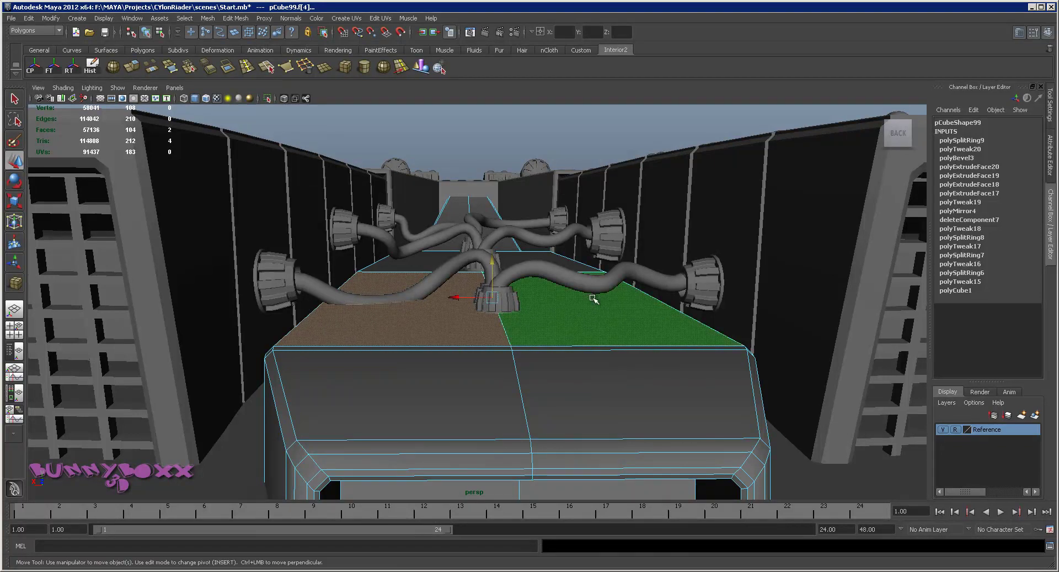
shift+right_click(564, 308)
click(565, 327)
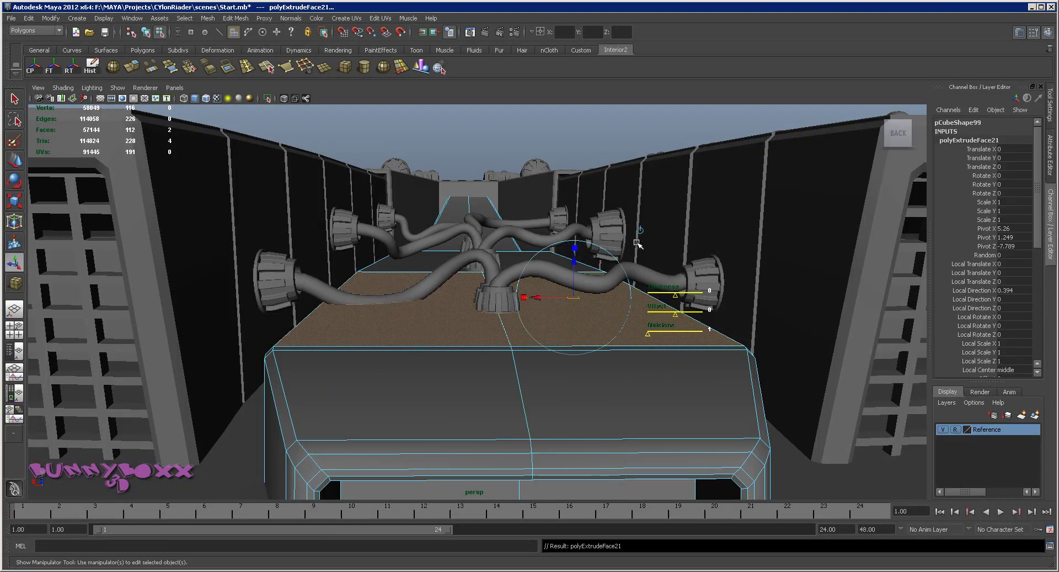
scroll(1026, 233, down, 7)
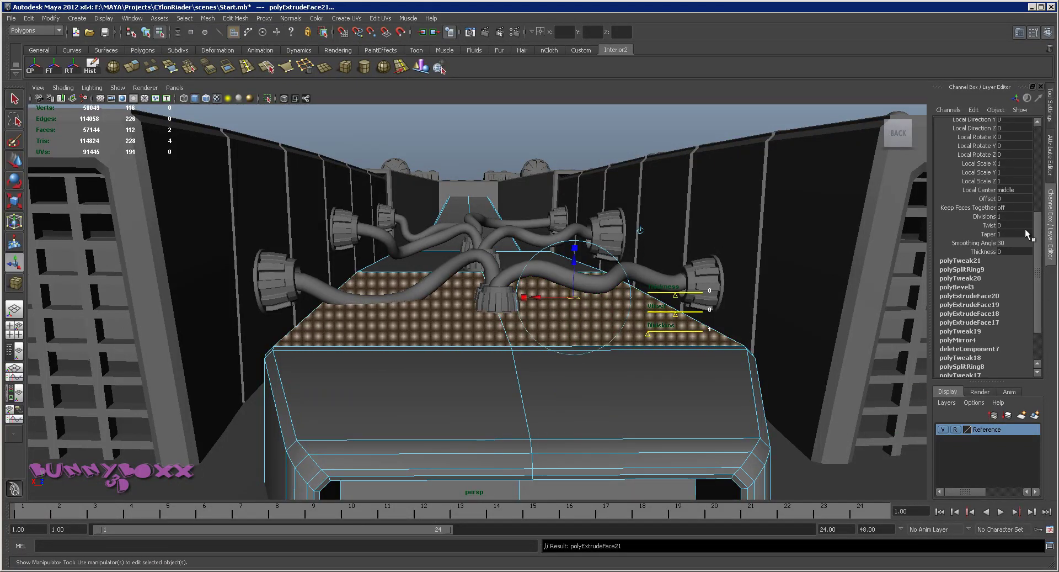
click(987, 199)
middle_drag(604, 339, 618, 331)
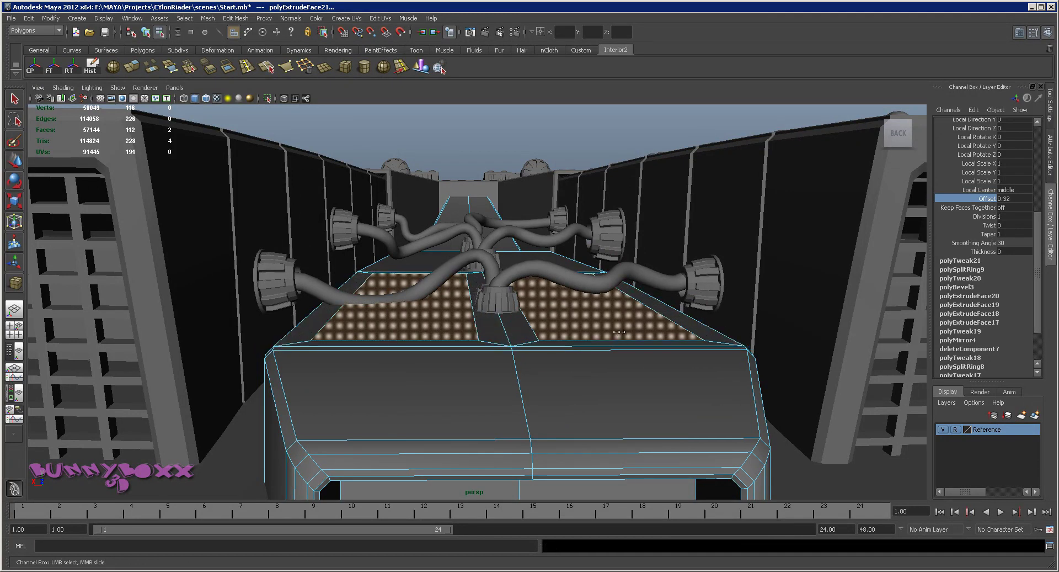
Scale the two inset top faces outwards so they fill more of the panel beside the centre strip.
key(r)
key(w)
key(e)
key(r)
mouse_move(545, 296)
mouse_down()
mouse_move(591, 299)
mouse_move(533, 296)
mouse_up()
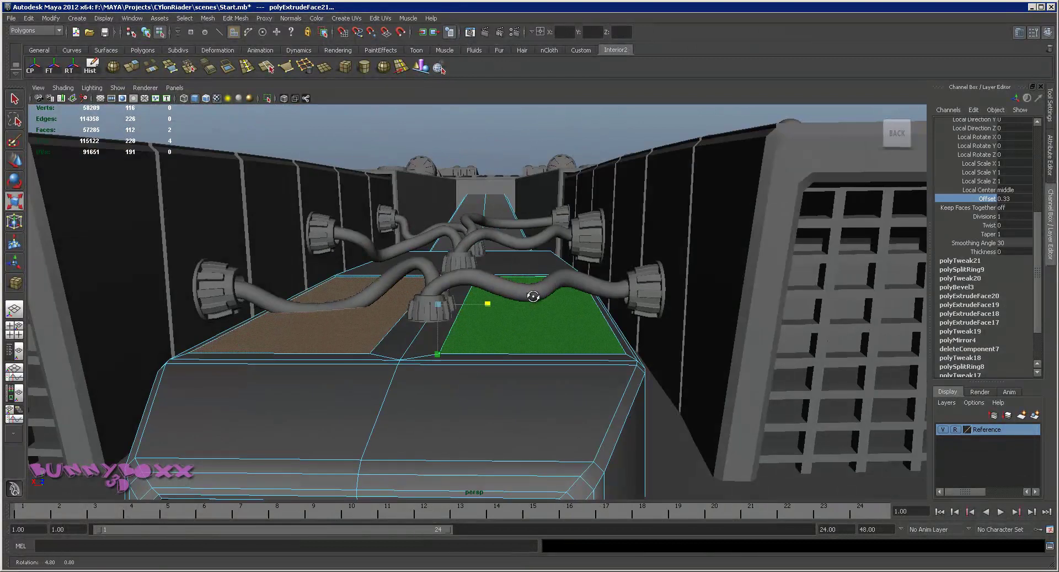
Extrude the two inset faces with an offset of 0.06, raise them slightly and extrude them again with an offset of 0.05.
key(ctrl+e)
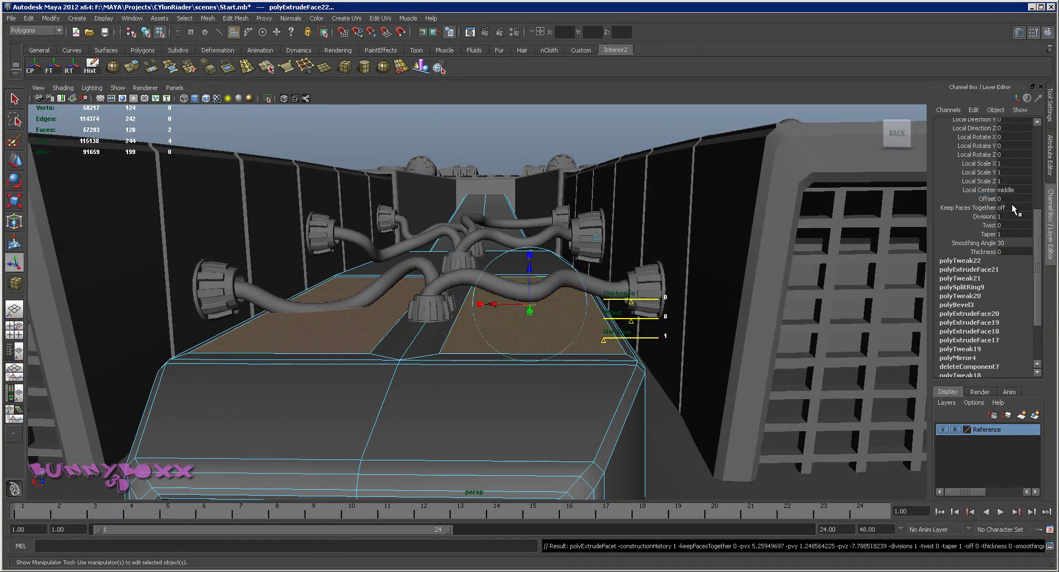
click(983, 199)
middle_drag(546, 323, 539, 324)
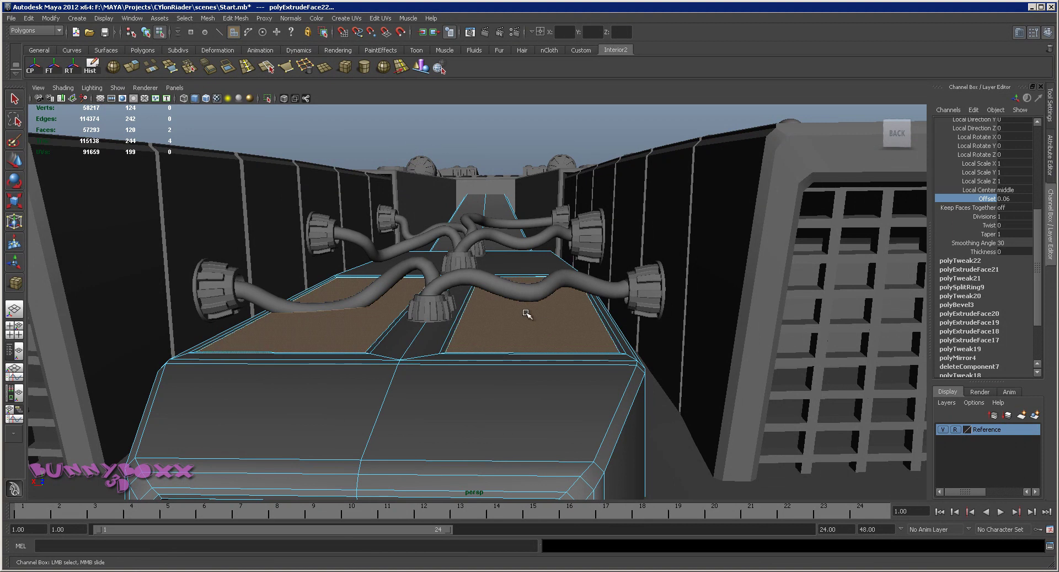
drag(435, 269, 442, 267)
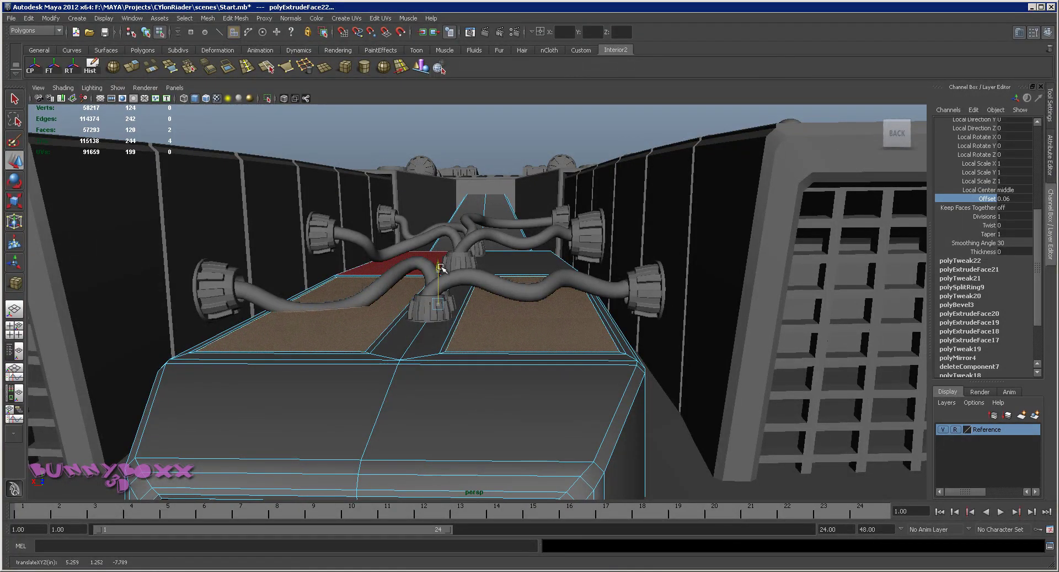
key(g)
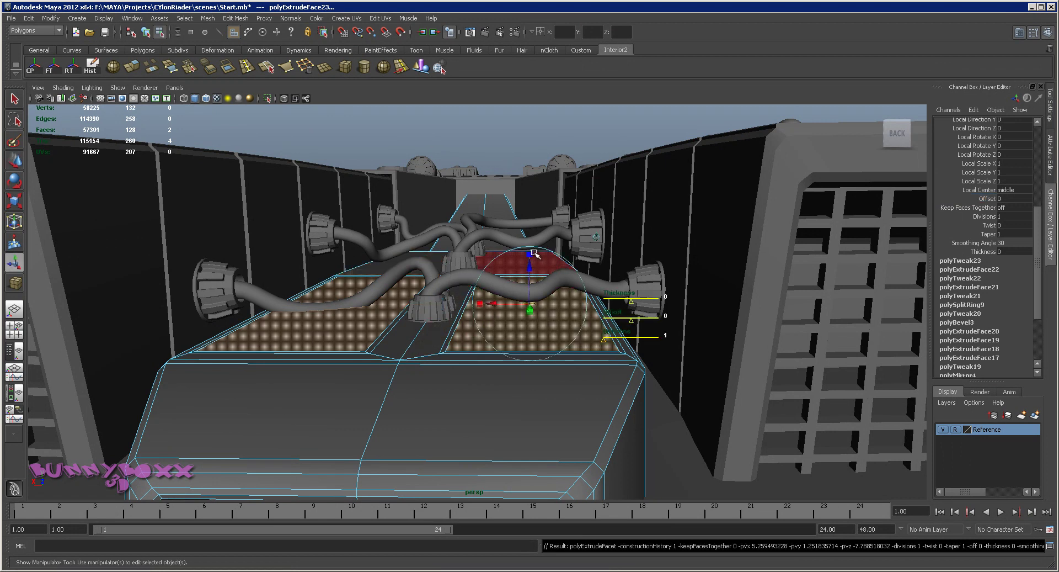
middle_drag(571, 329, 554, 327)
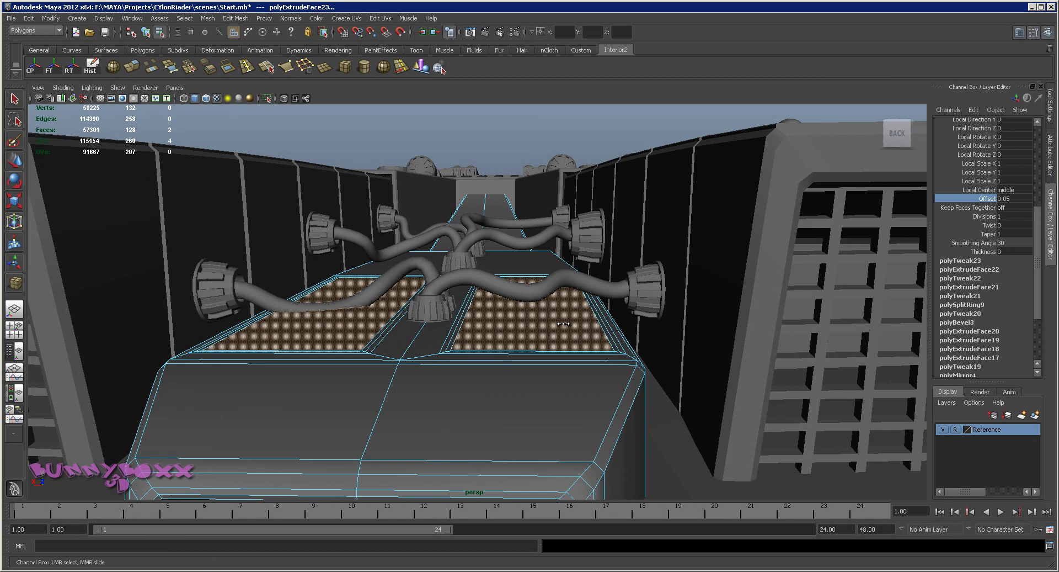
Extrude the two inset faces once more and push them deep into the beam to form two pockets.
key(ctrl+e)
drag(526, 268, 474, 296)
alt+right_drag(474, 296, 521, 305)
alt+drag(521, 305, 555, 309)
mouse_move(578, 306)
alt+mouse_down()
mouse_move(639, 269)
mouse_move(596, 308)
mouse_move(624, 307)
mouse_move(574, 295)
alt+mouse_up()
scroll(618, 281, down, 6)
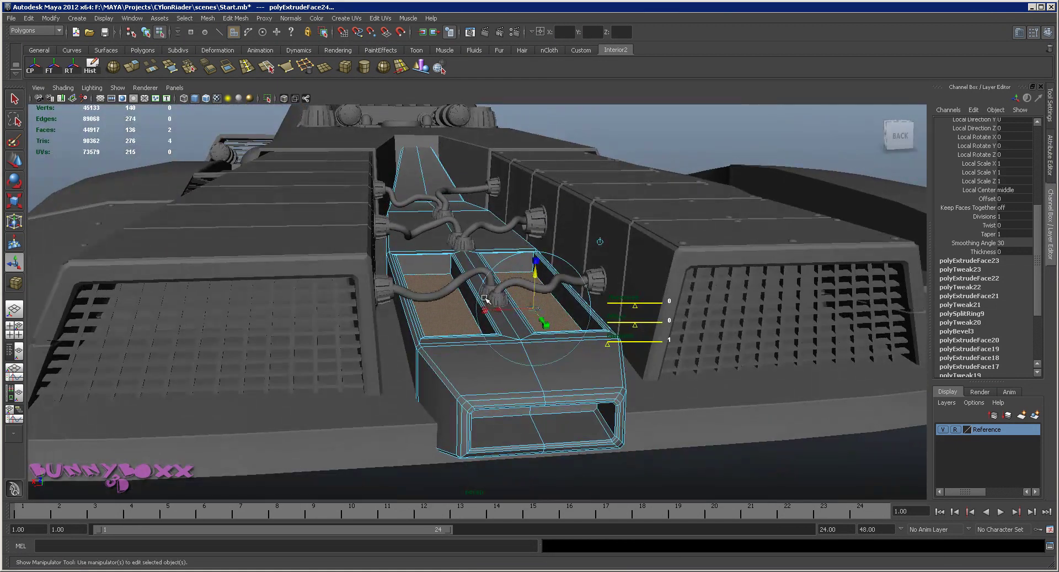
Undo the latest face selections and the push that sank the two pocket floors.
scroll(485, 298, up, 3)
click(428, 268)
scroll(435, 252, down, 6)
click(638, 149)
alt+drag(639, 149, 534, 251)
alt+right_drag(534, 251, 690, 287)
alt+drag(610, 234, 528, 263)
scroll(528, 263, up, 3)
key(ctrl+z)
key(ctrl+z)
key(ctrl+z)
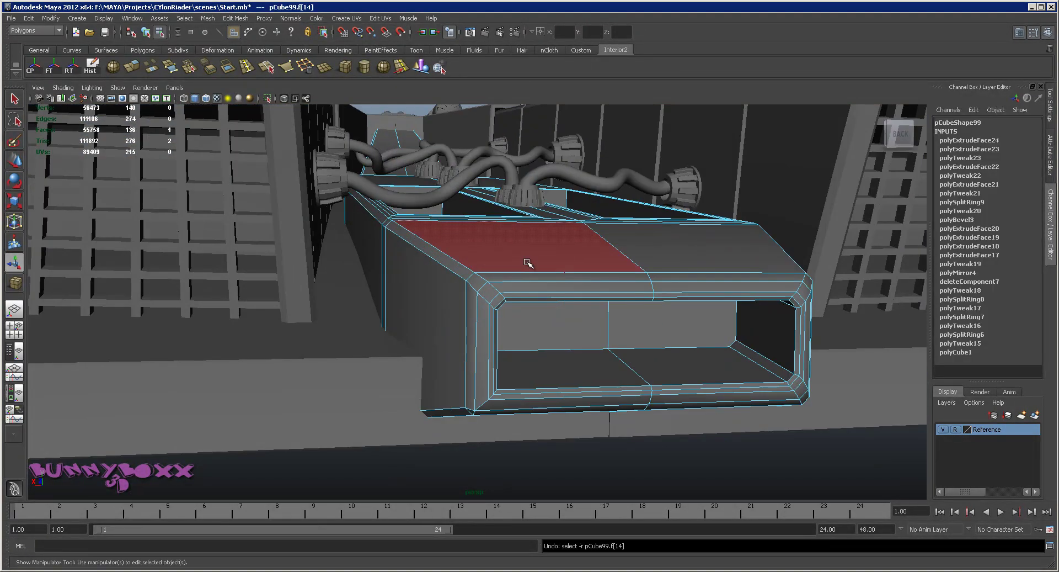
Grow the selection around the two inset faces, try lowering it and undo the move.
alt+drag(528, 212, 528, 217)
shift+right_click(428, 258)
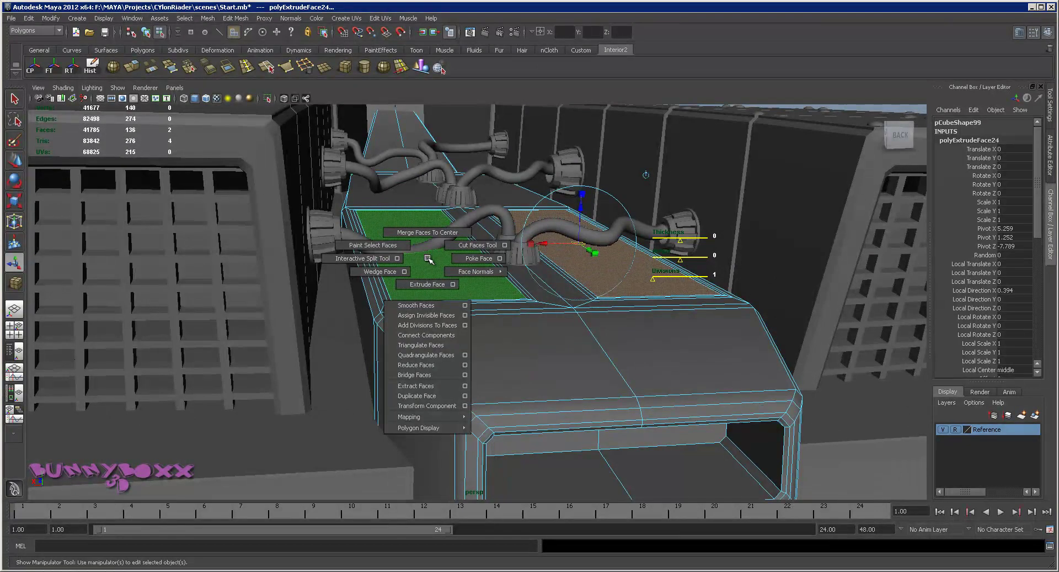
ctrl+right_drag(436, 266, 454, 257)
alt+drag(456, 259, 499, 272)
key(w)
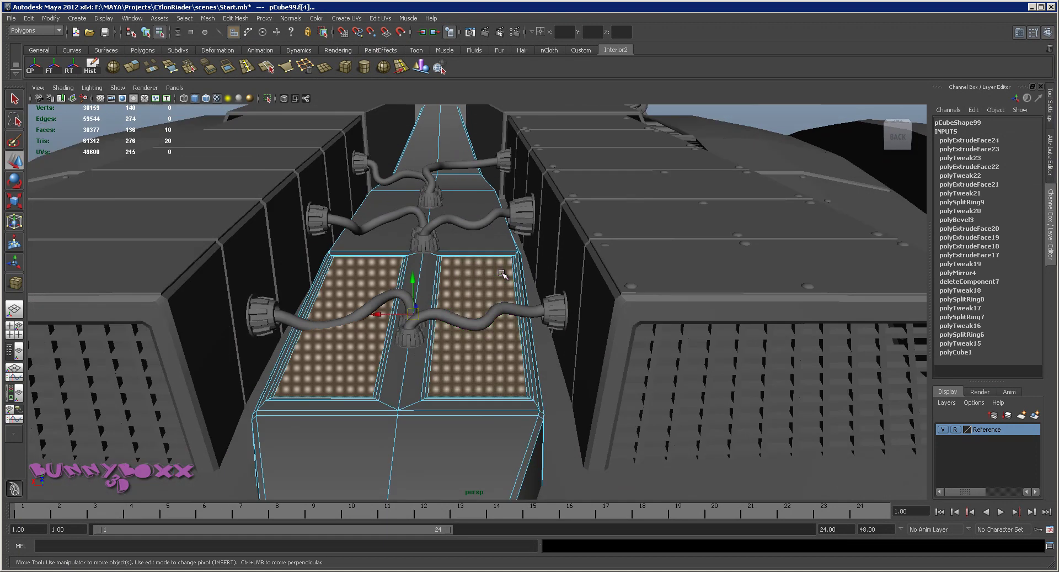
drag(417, 276, 415, 286)
key(ctrl+z)
Grow the face selection around the two inset panels twice, then shrink it again.
shift+right_click(355, 346)
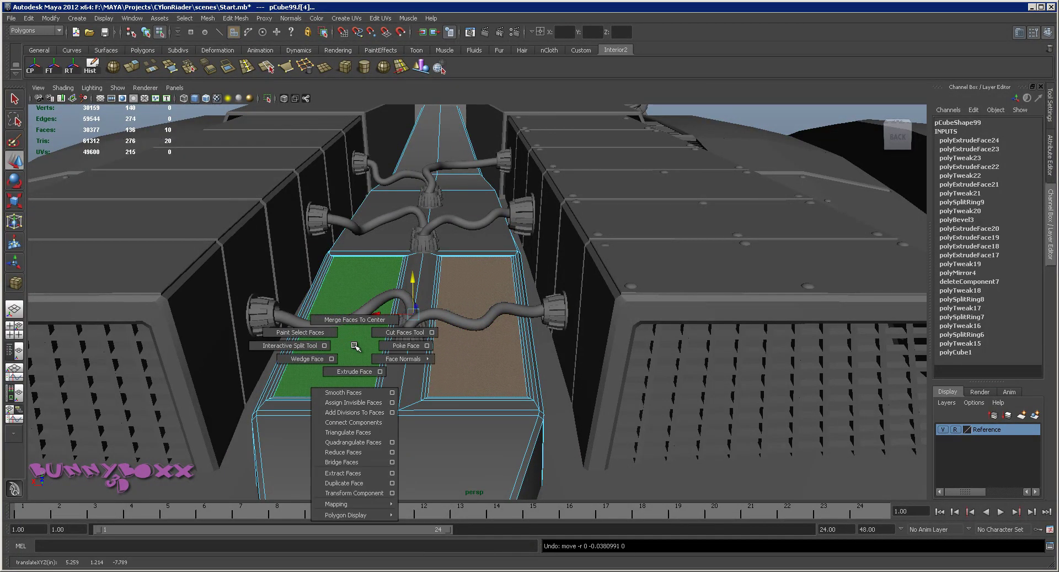
ctrl+right_click(355, 345)
click(381, 332)
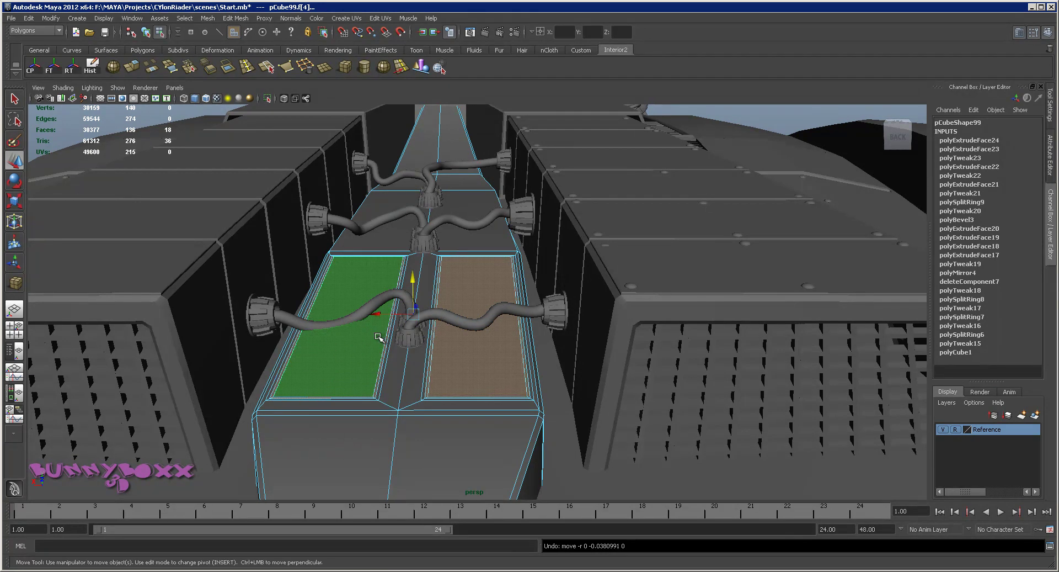
ctrl+right_click(356, 345)
click(369, 332)
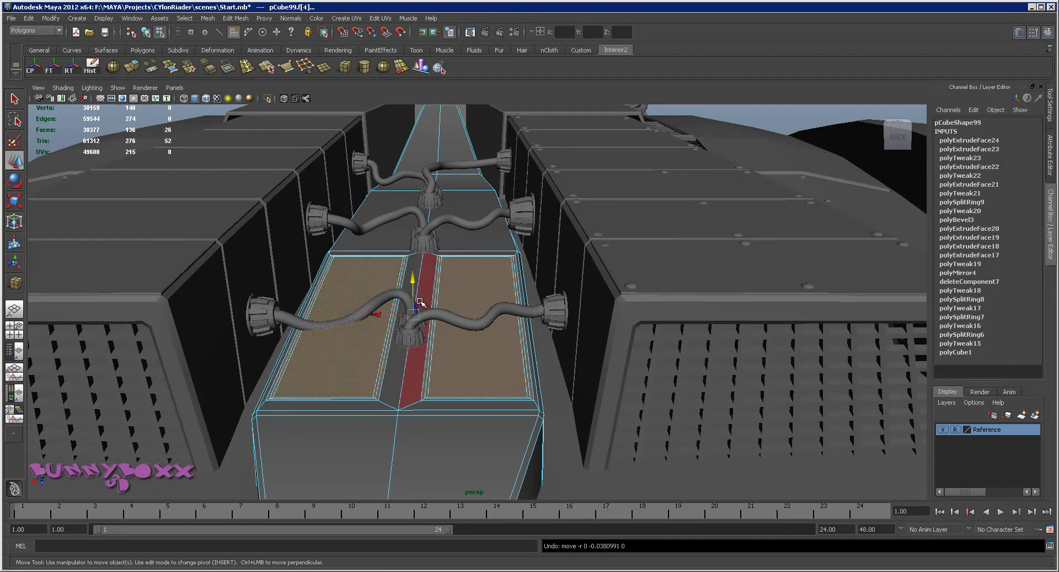
alt+drag(413, 283, 436, 276)
key(ctrl+z)
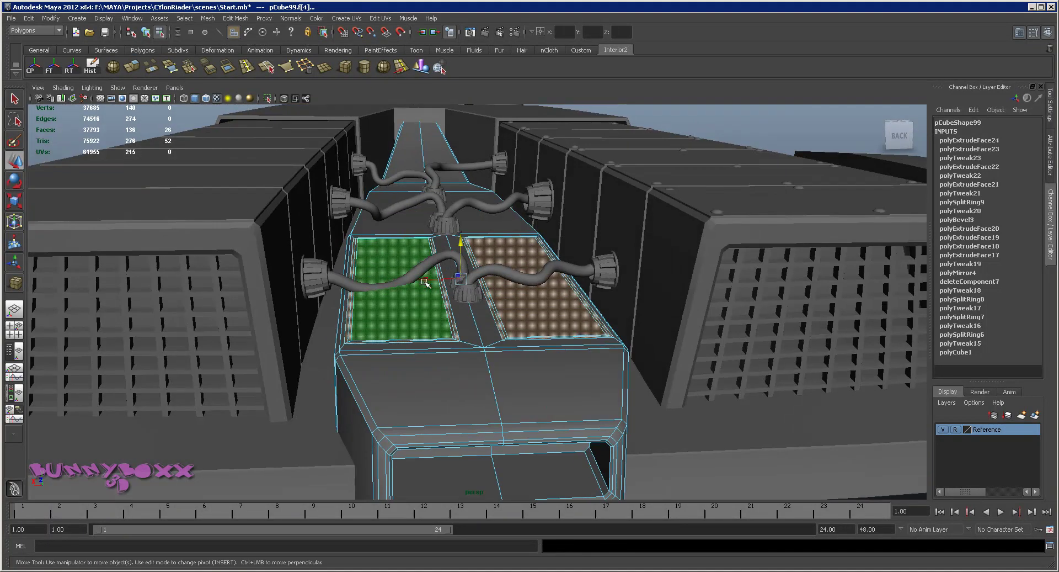
right_click(425, 287)
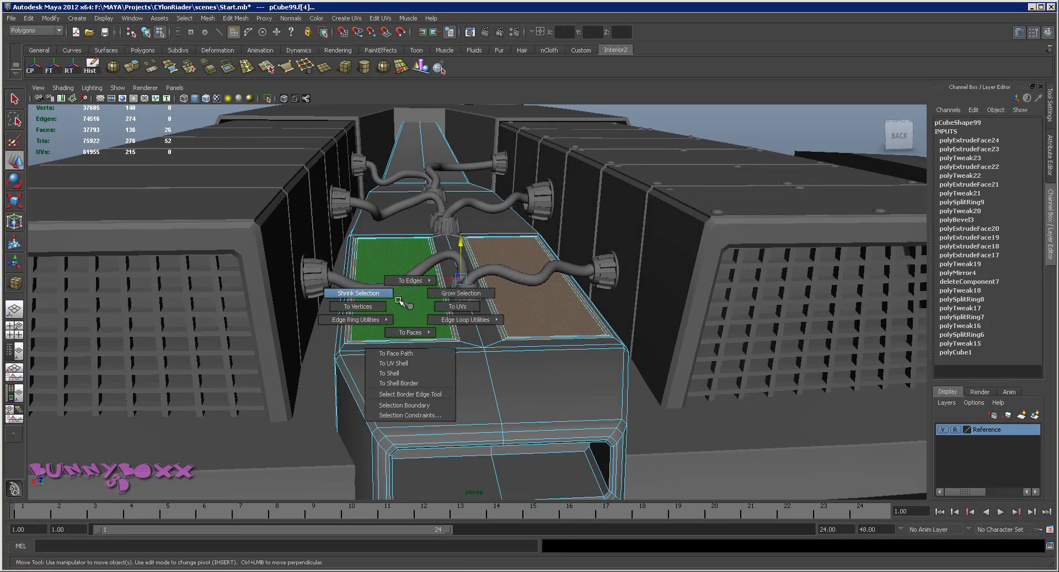
Select the innermost edge loops of both recessed panels and delete them.
drag(465, 256, 383, 185)
scroll(466, 279, up, 5)
click(366, 237)
right_click(366, 205)
click(366, 231)
double_click(296, 247)
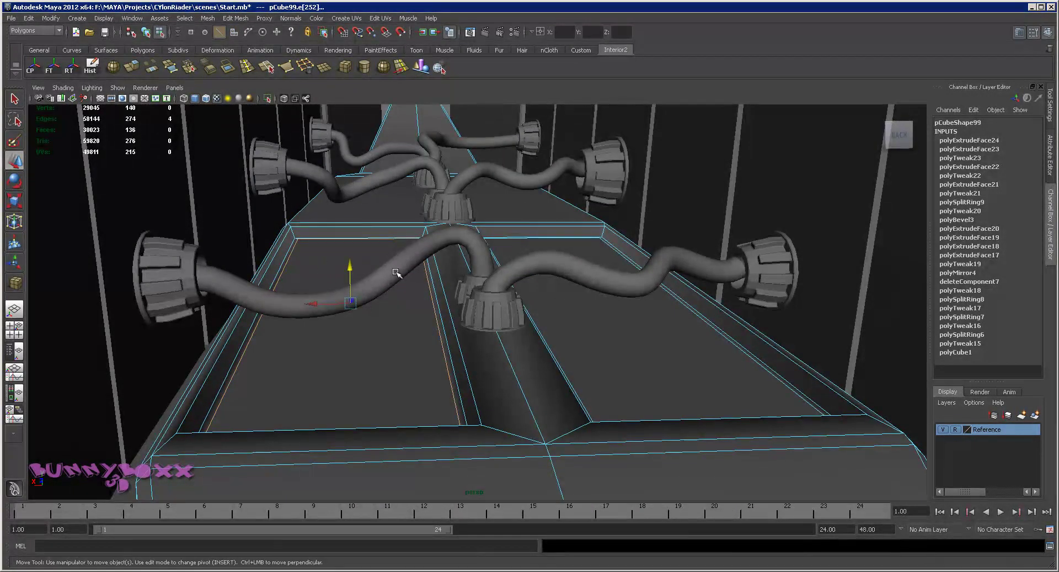
alt+drag(469, 269, 424, 265)
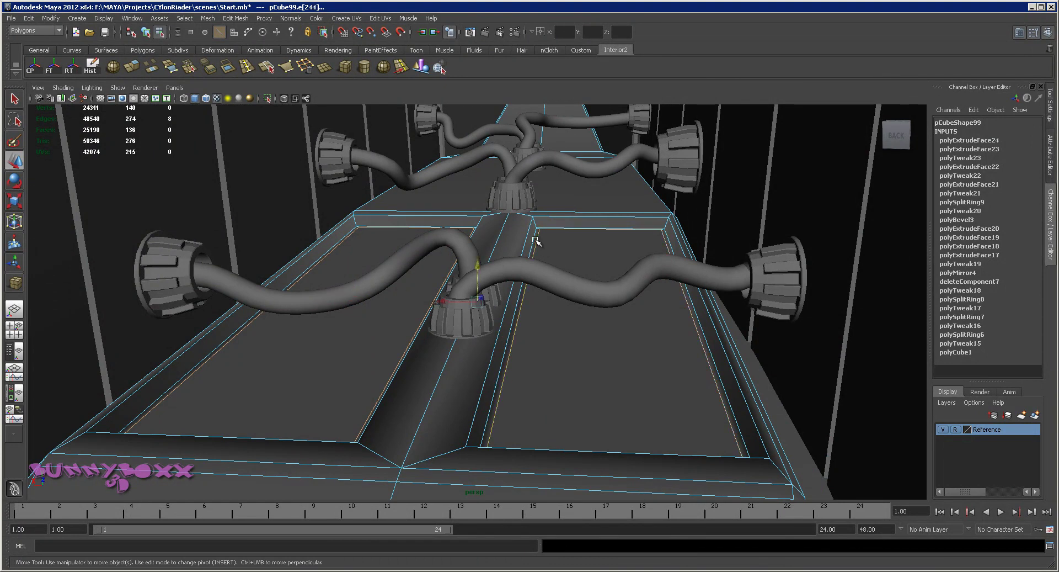
click(305, 67)
Try to delete another set of inner edges around the recessed panels and undo the deletion.
alt+drag(369, 210, 315, 216)
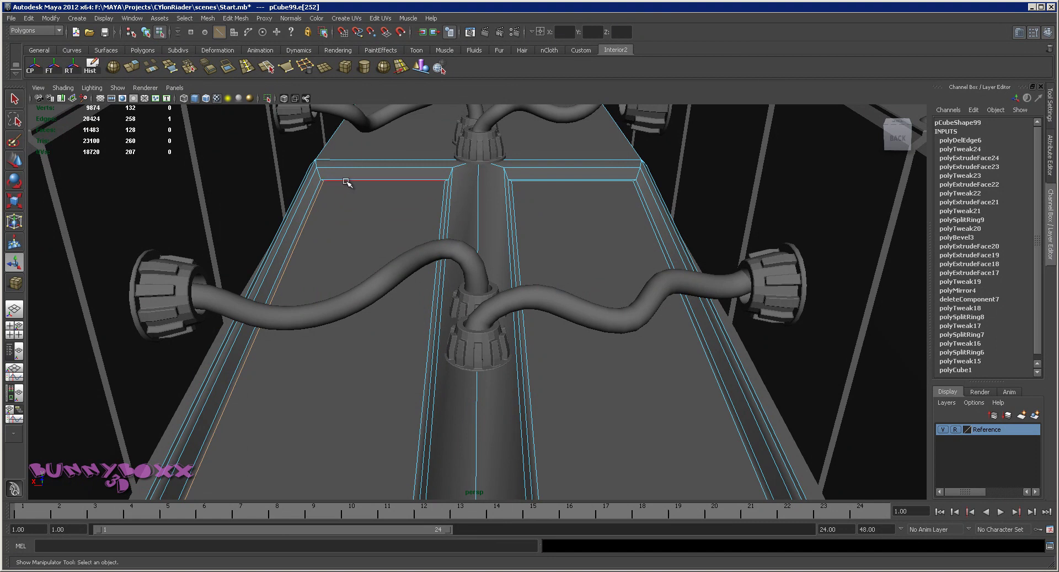
click(305, 67)
alt+drag(347, 165, 357, 221)
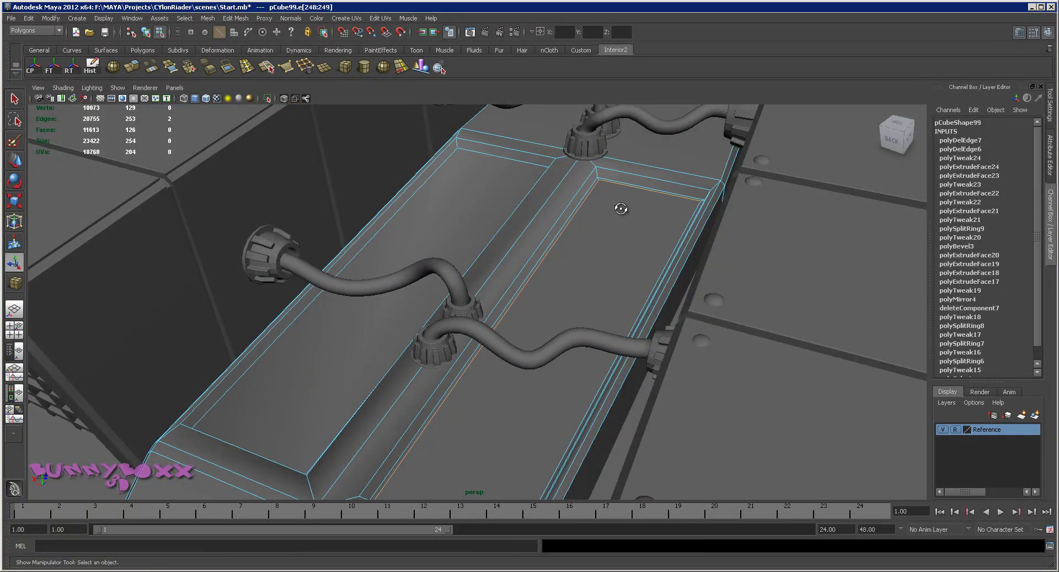
alt+drag(621, 208, 617, 210)
alt+drag(615, 303, 628, 263)
key(ctrl+z)
key(ctrl+z)
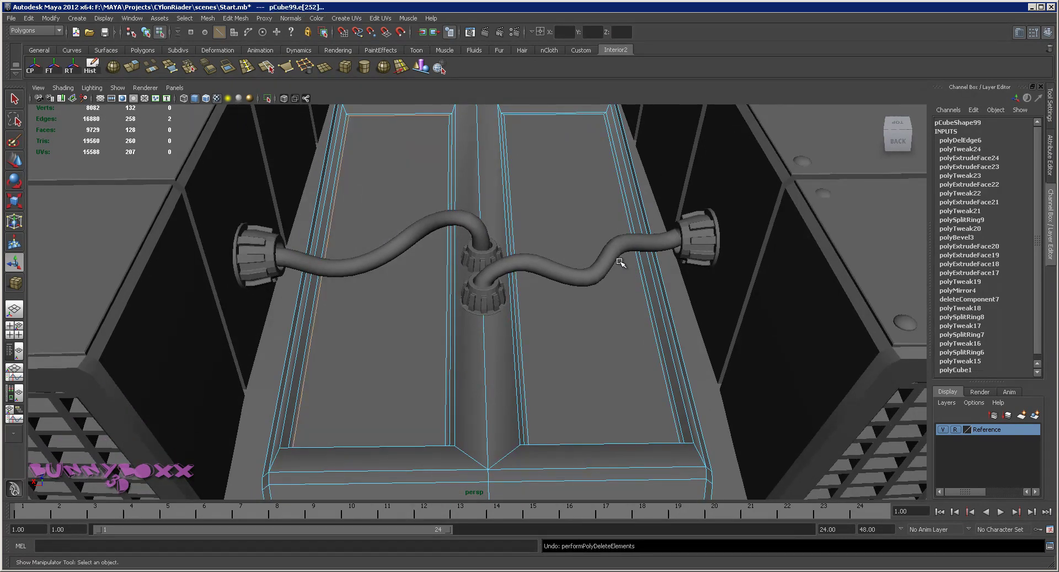
Select the long face on one side of the central ridge between the recessed panels and delete it.
alt+drag(450, 187, 415, 187)
right_drag(348, 288, 358, 282)
scroll(361, 283, down, 5)
alt+drag(411, 293, 528, 360)
click(476, 294)
alt+middle_drag(528, 359, 512, 310)
right_click(508, 315)
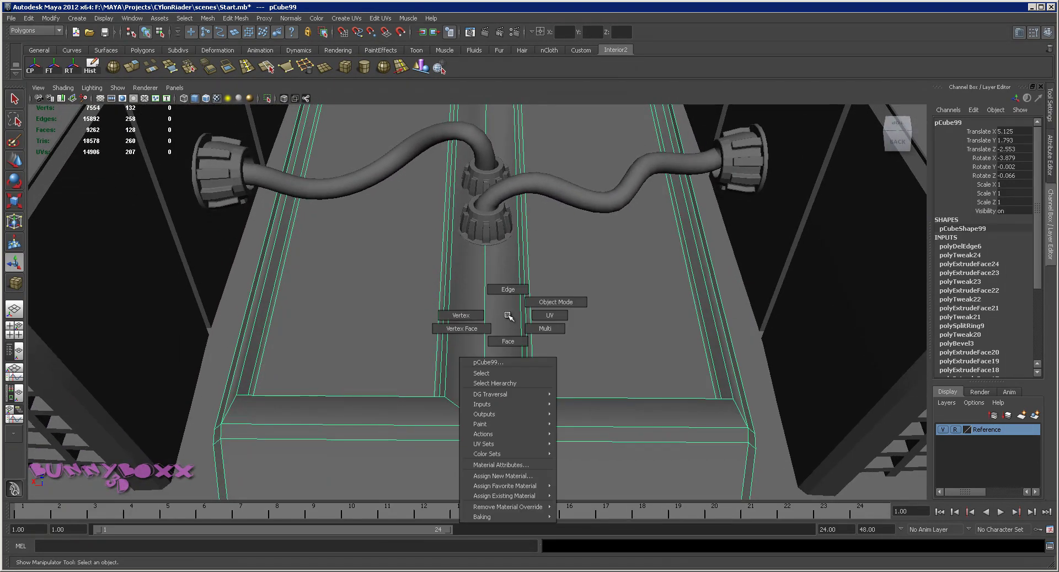
click(508, 338)
click(503, 331)
alt+drag(504, 331, 486, 288)
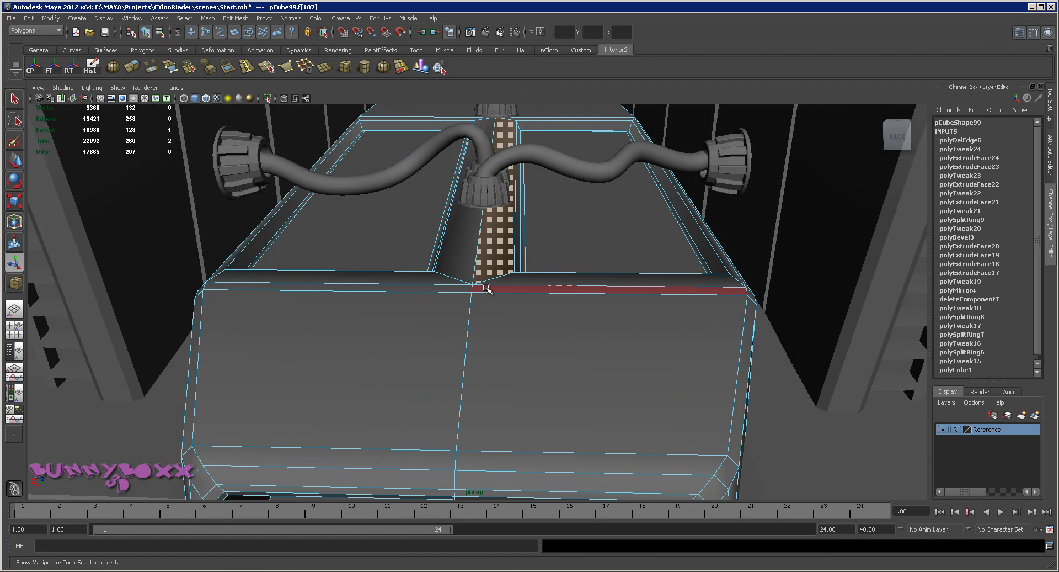
key(Delete)
Rebuild the missing face of the central ridge by bridging its open border edges with the Append to Polygon tool.
alt+drag(591, 278, 538, 280)
right_click(534, 280)
click(551, 269)
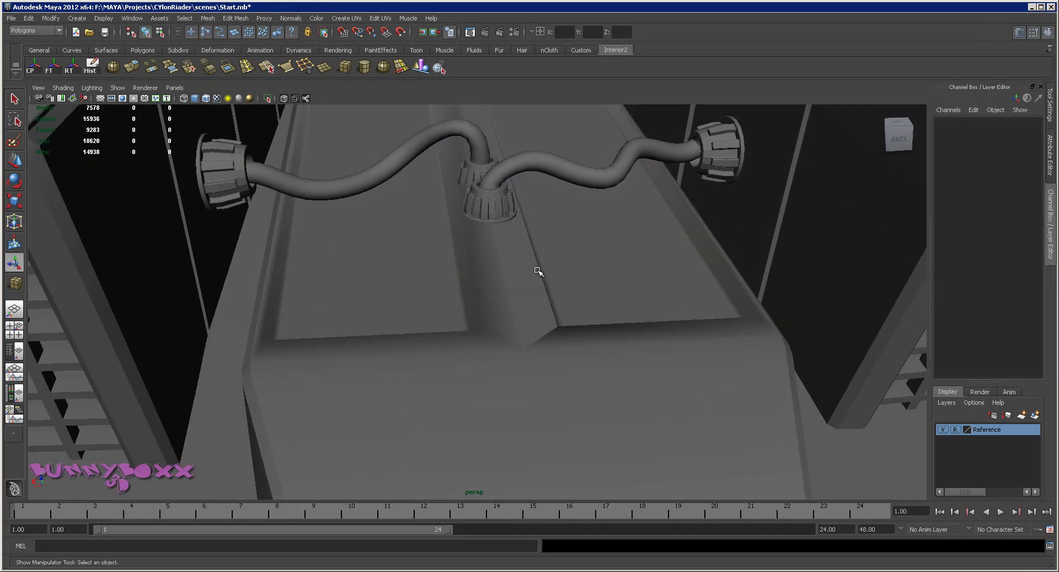
right_click(538, 270)
shift+right_drag(538, 271, 543, 270)
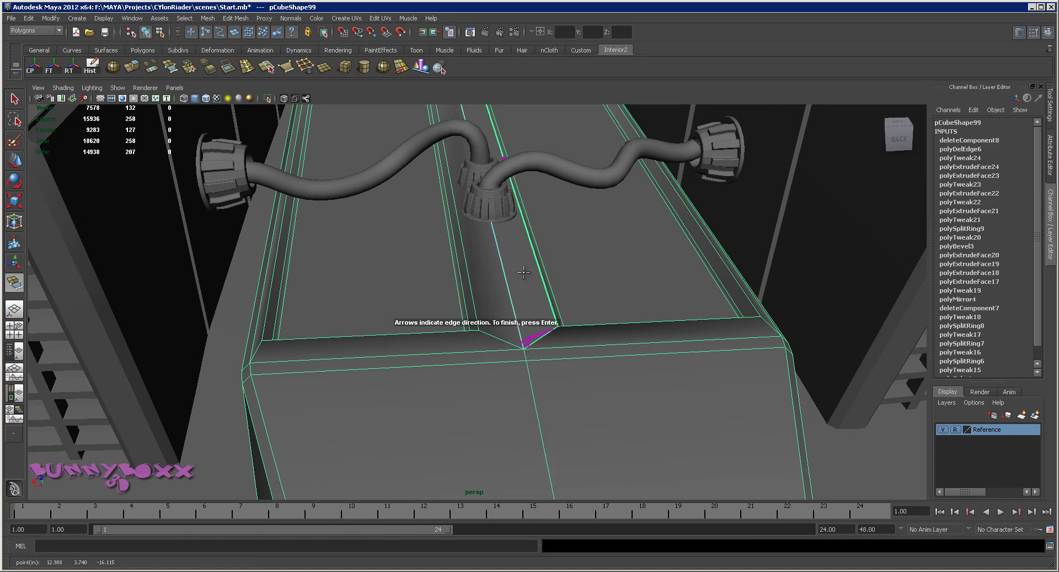
click(504, 274)
key(Return)
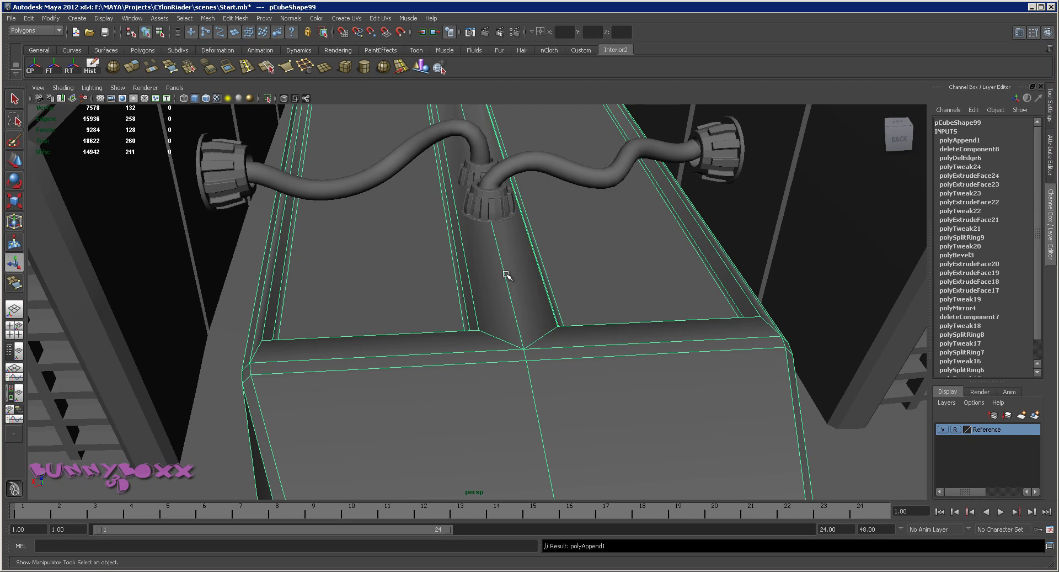
Bevel the rim edges around both recessed panels with an offset of 0.08.
alt+drag(507, 274, 596, 223)
right_drag(490, 206, 501, 199)
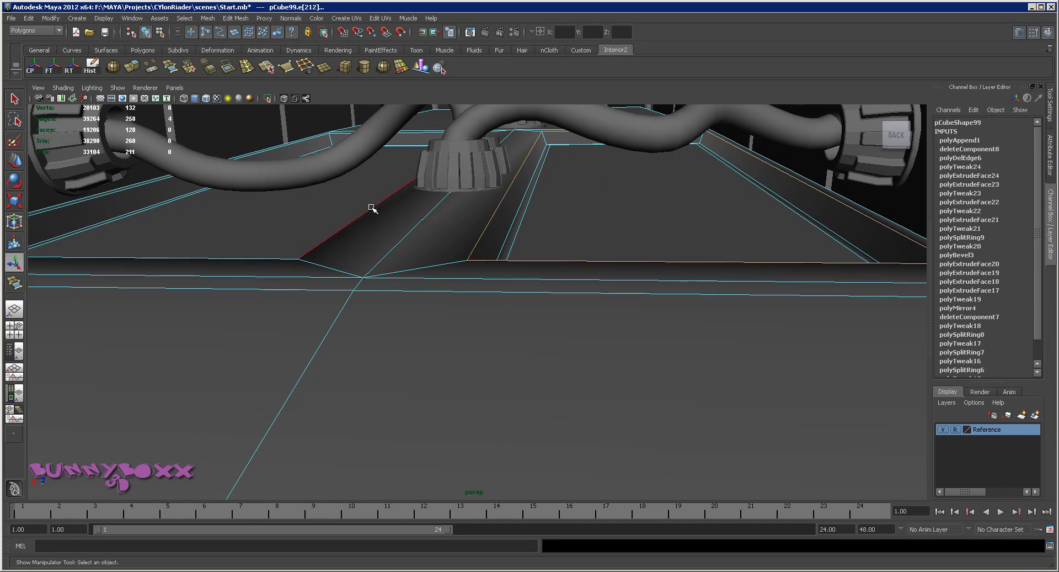
shift+right_drag(378, 221, 410, 210)
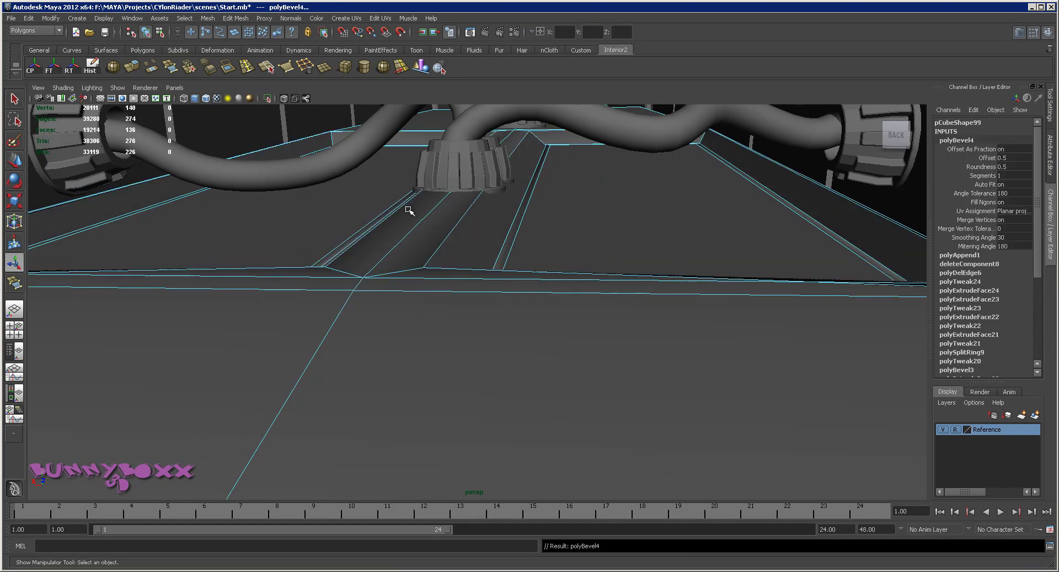
click(988, 158)
middle_drag(813, 189, 787, 191)
alt+drag(787, 191, 669, 214)
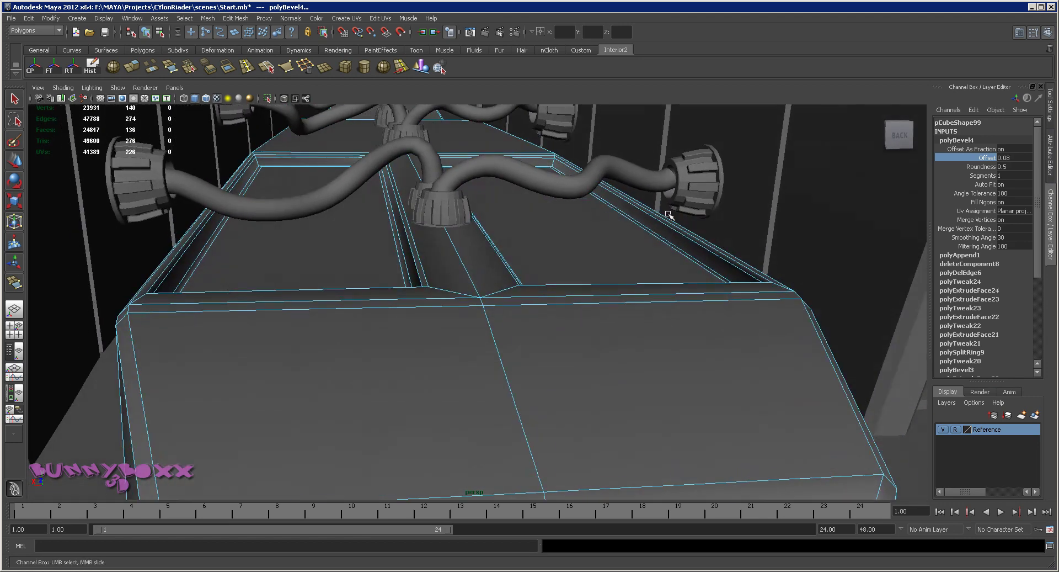
Examine the beam between the engine housings from the rear and the side.
right_drag(450, 262, 469, 256)
scroll(469, 256, down, 5)
alt+drag(552, 206, 745, 266)
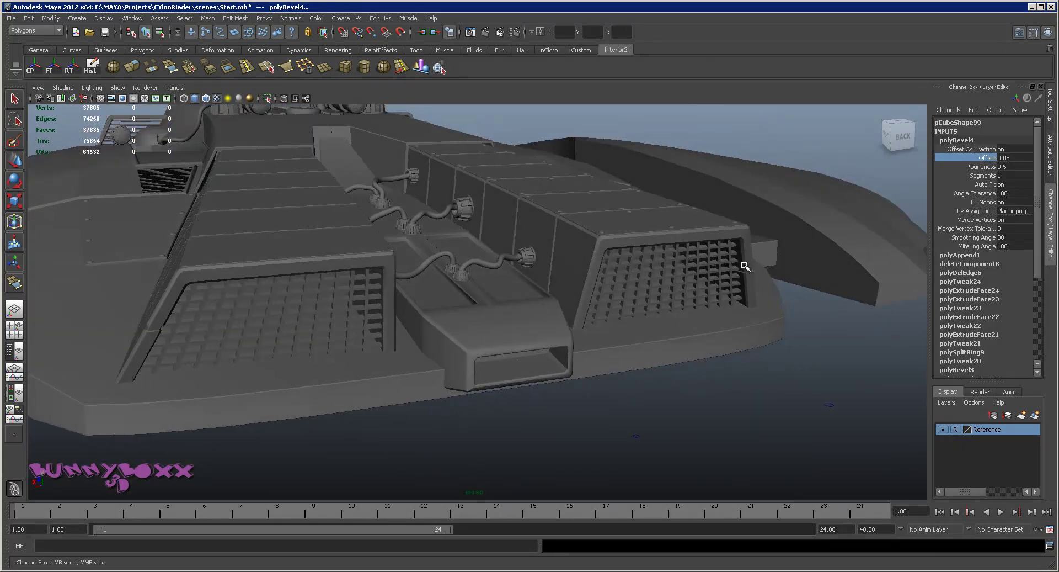
click(469, 317)
key(f)
alt+drag(521, 282, 494, 263)
alt+right_drag(518, 253, 461, 221)
alt+drag(728, 155, 664, 169)
alt+middle_drag(664, 169, 499, 303)
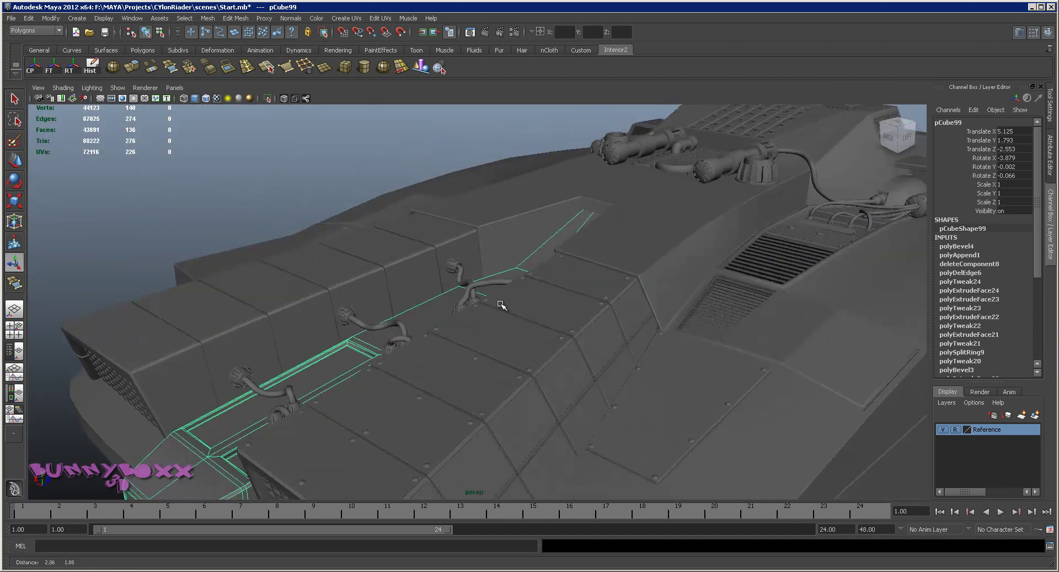
Insert an edge loop across the beam just below its front incline, near the foremost cables.
alt+right_drag(499, 303, 638, 256)
alt+drag(639, 255, 622, 267)
alt+middle_drag(655, 196, 439, 273)
alt+right_drag(329, 294, 381, 288)
alt+drag(381, 288, 374, 253)
alt+middle_drag(377, 283, 488, 291)
alt+right_drag(488, 291, 399, 312)
key(F10)
click(392, 293)
Adjust the height of the cross edges at the beam's front incline to shape a short, steep slope.
alt+drag(428, 320, 487, 261)
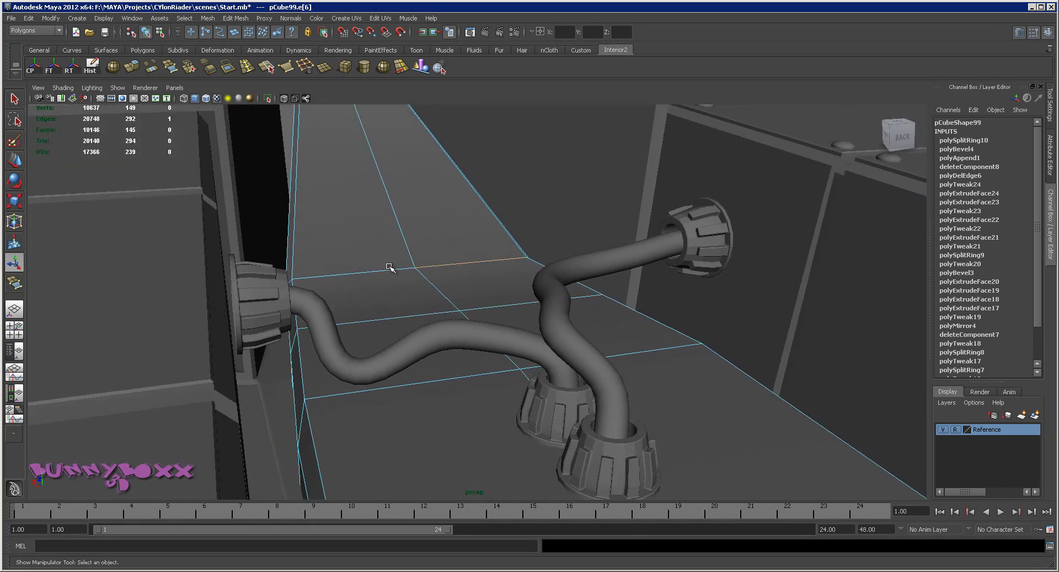
key(w)
drag(416, 233, 418, 279)
scroll(421, 142, down, 5)
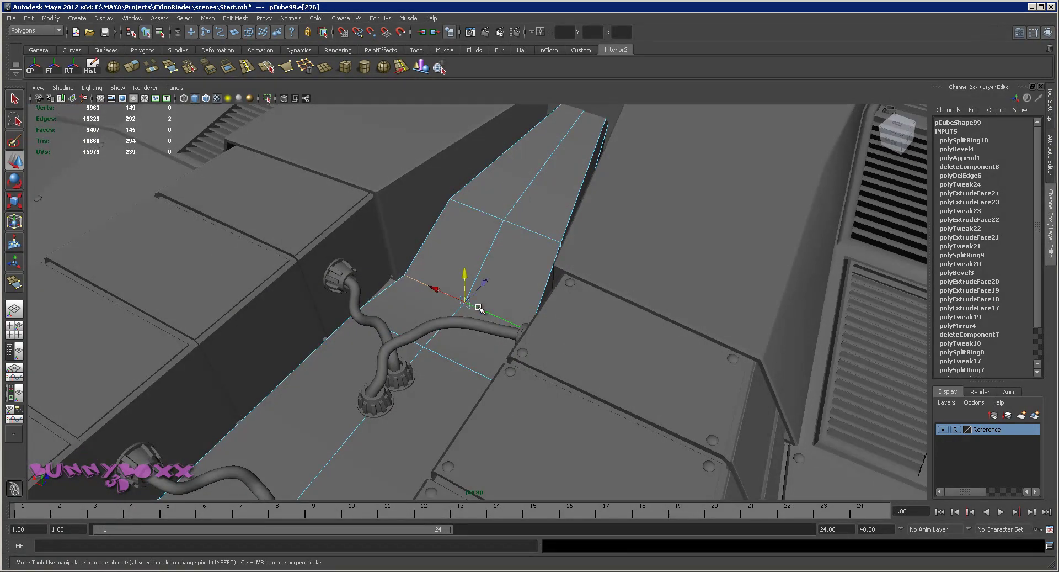
mouse_move(464, 266)
alt+mouse_down()
mouse_move(549, 263)
mouse_move(476, 276)
alt+mouse_up()
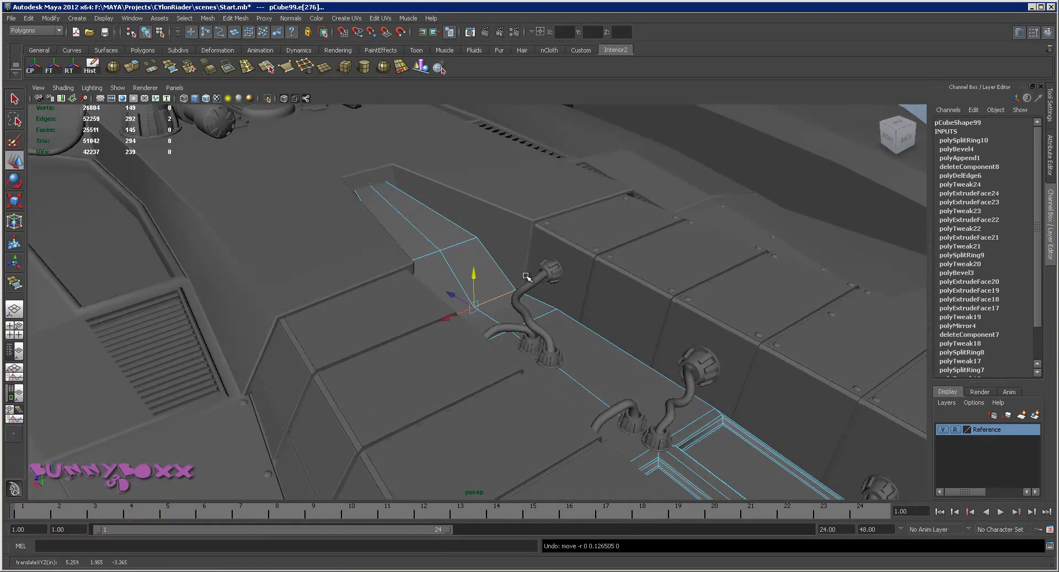
alt+drag(546, 254, 478, 234)
click(410, 210)
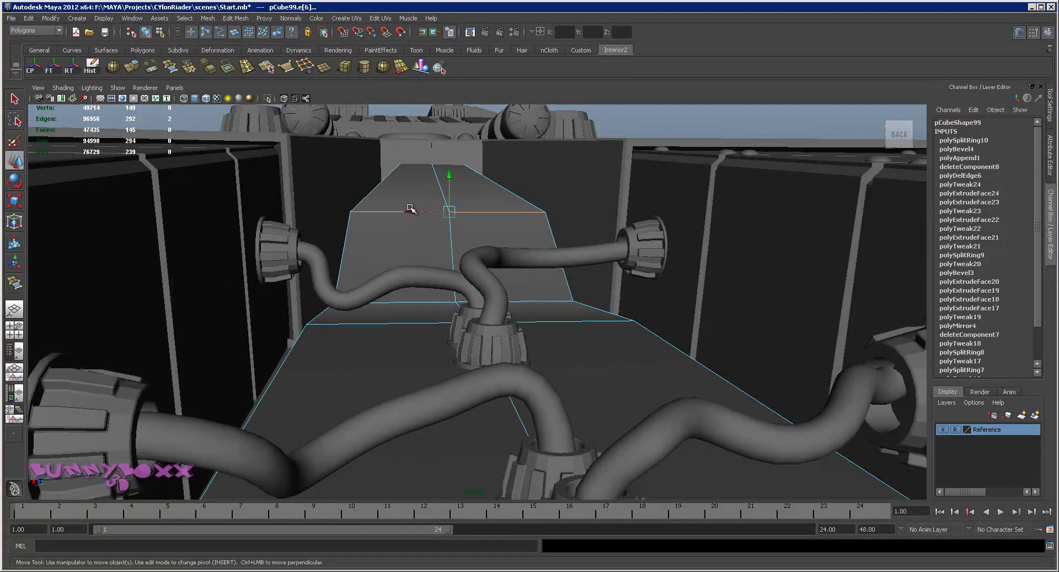
alt+drag(448, 172, 454, 200)
alt+right_drag(454, 200, 572, 241)
Extrude the two faces of the steep slope as separate panels with an offset of 0.07.
right_drag(508, 208, 506, 226)
click(496, 212)
shift+click(389, 214)
click(236, 18)
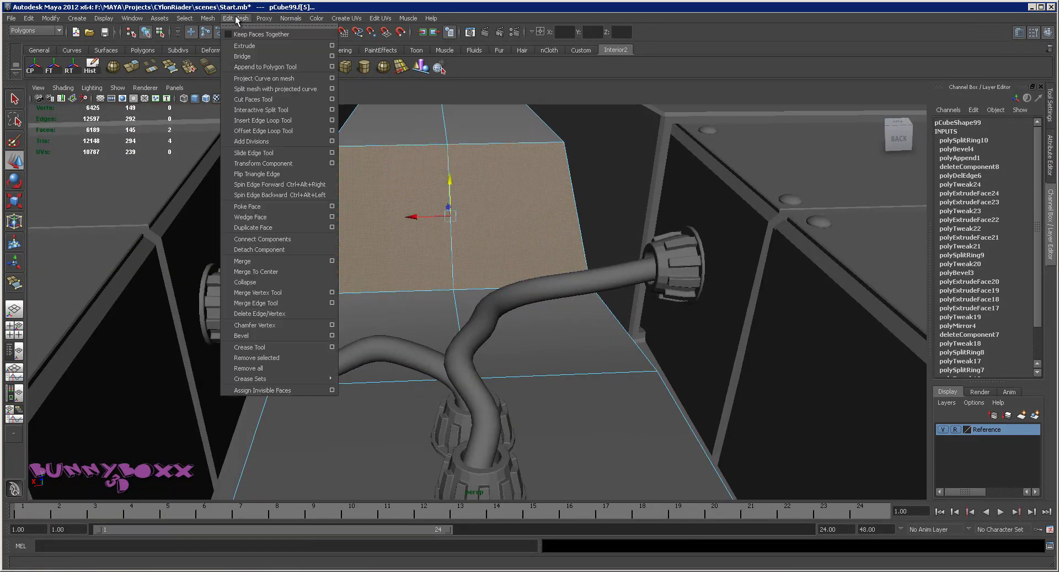
click(236, 19)
shift+right_click(505, 186)
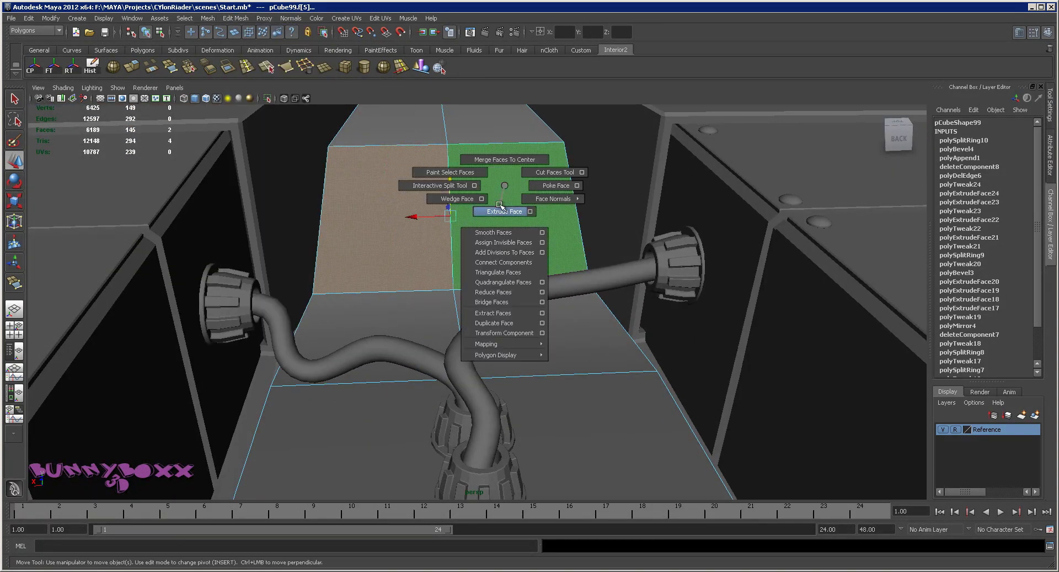
click(500, 208)
drag(1039, 202, 1036, 255)
click(984, 242)
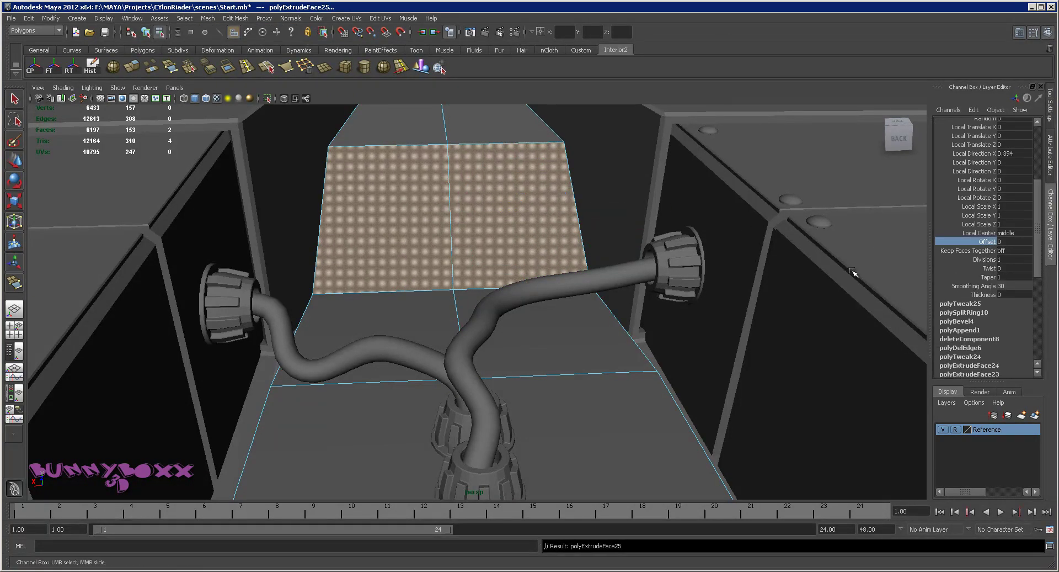
mouse_move(570, 244)
middle_down()
mouse_move(560, 240)
mouse_move(574, 235)
middle_up()
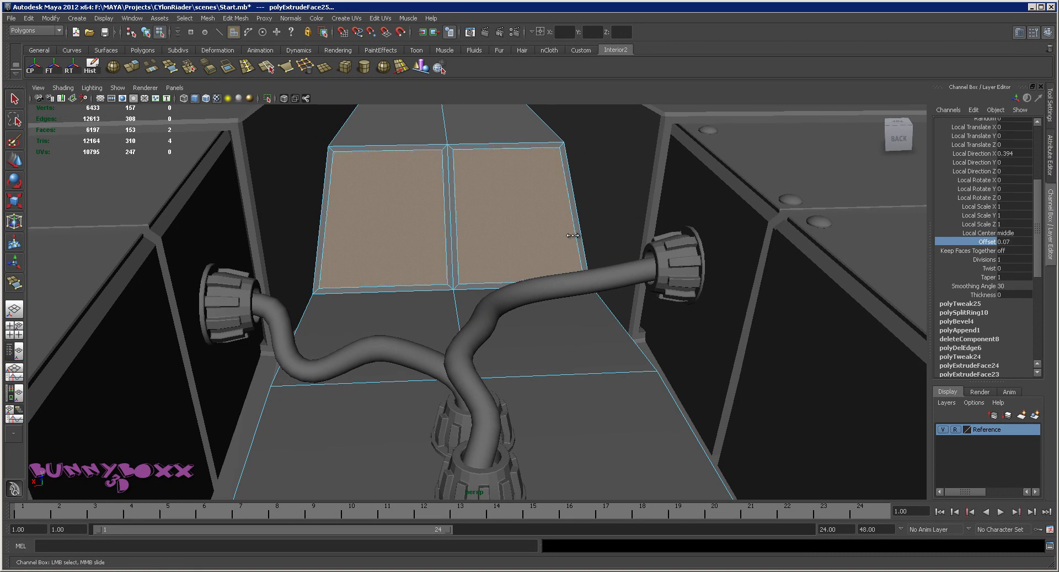
Extrude the two inset slope faces again and offset them further inward.
alt+drag(573, 234, 605, 226)
key(ctrl+e)
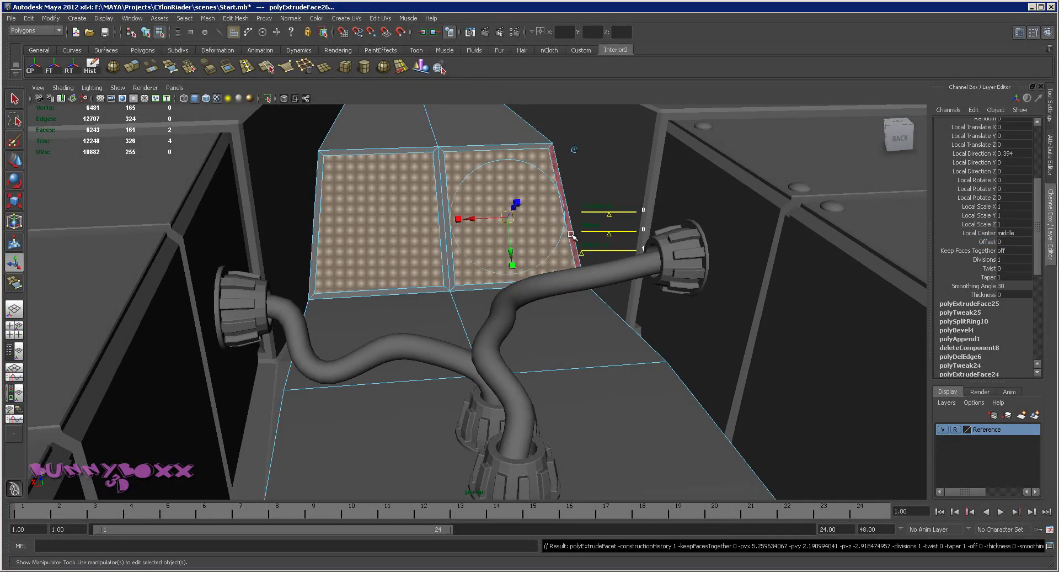
click(995, 244)
middle_drag(528, 282, 535, 274)
mouse_move(640, 224)
alt+mouse_down()
mouse_move(444, 243)
mouse_move(506, 246)
mouse_move(601, 225)
mouse_move(545, 232)
alt+mouse_up()
Extrude the two inset slope faces once more and push them in, with local translation Y -0.069 and Z -0.127.
key(ctrl+e)
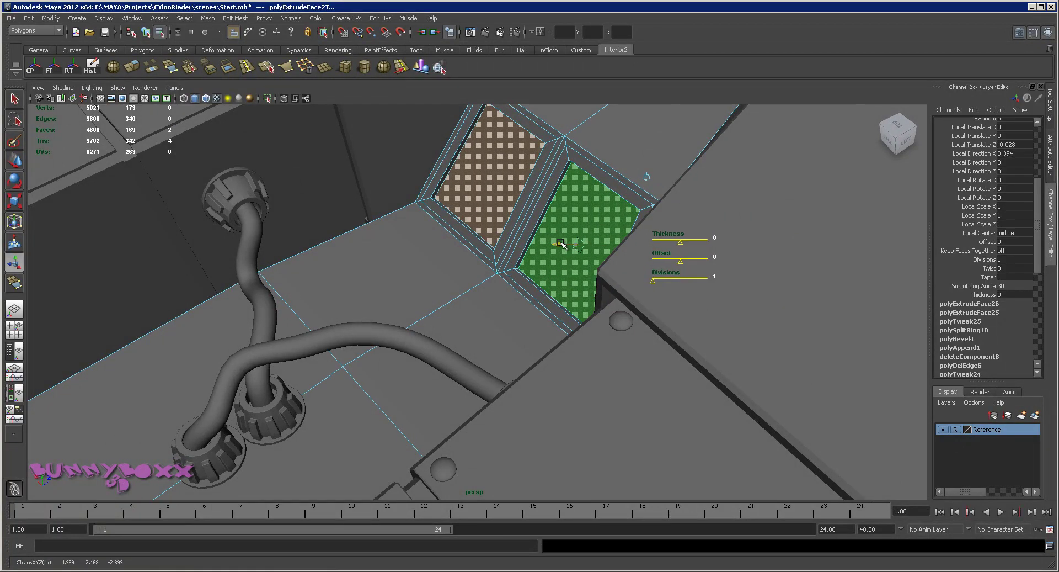
alt+drag(574, 241, 618, 219)
click(546, 251)
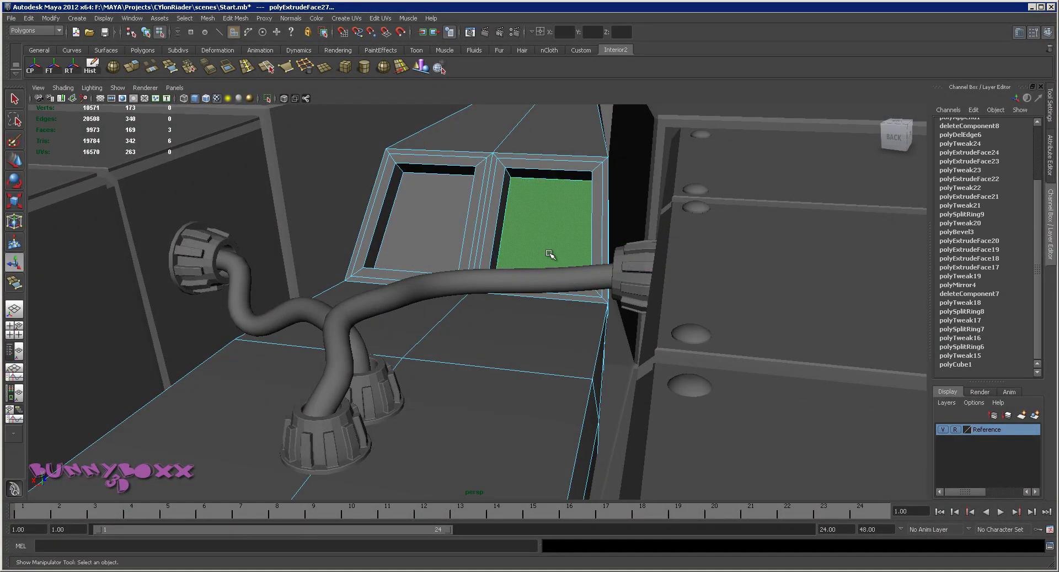
key(ctrl+z)
drag(543, 266, 543, 264)
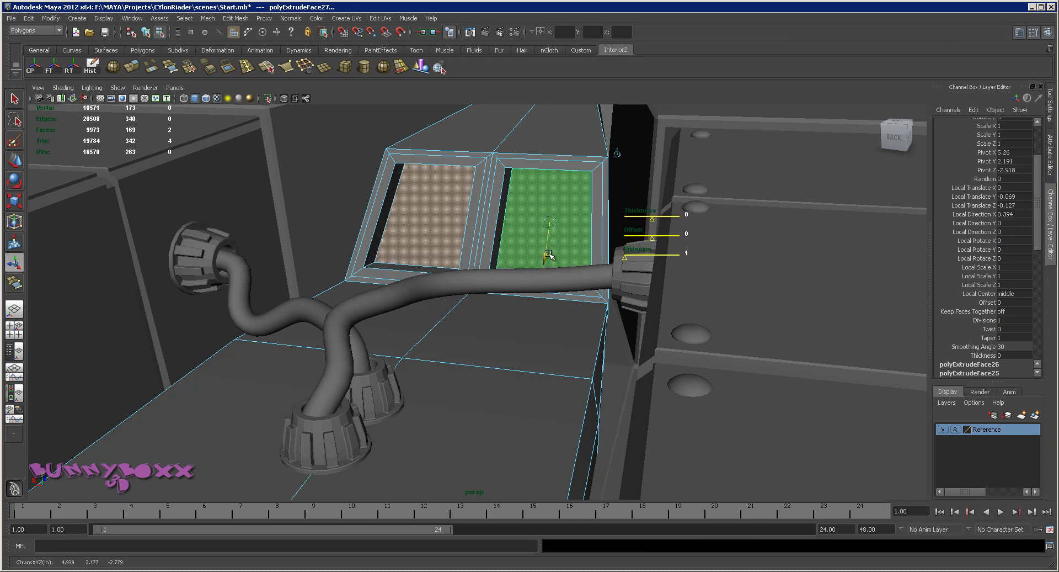
Move the floors of the two slope pockets deeper into the beam and slightly upward.
scroll(549, 255, down, 4)
alt+drag(560, 256, 629, 248)
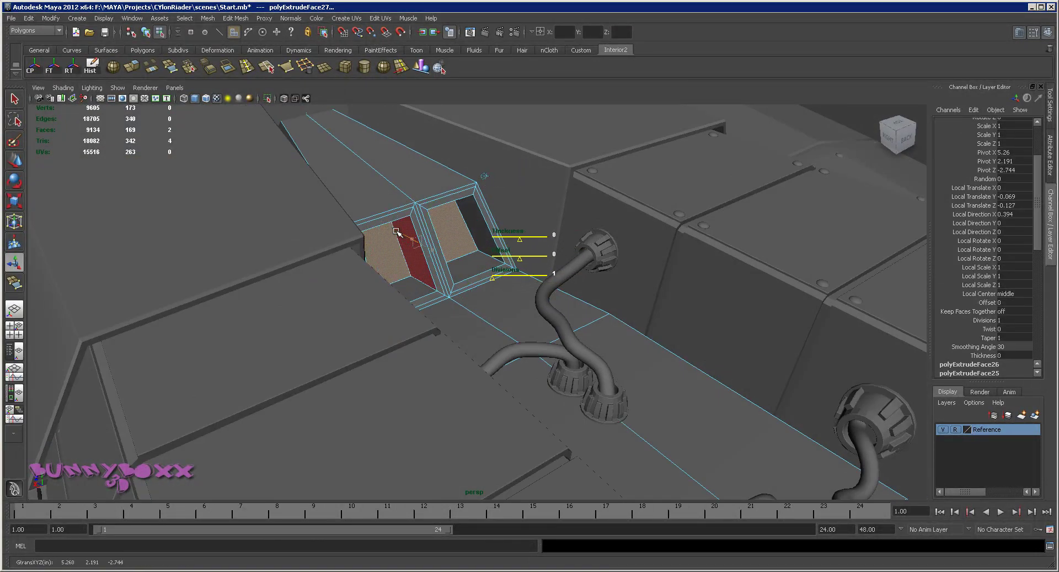
alt+drag(373, 218, 621, 265)
scroll(621, 265, up, 3)
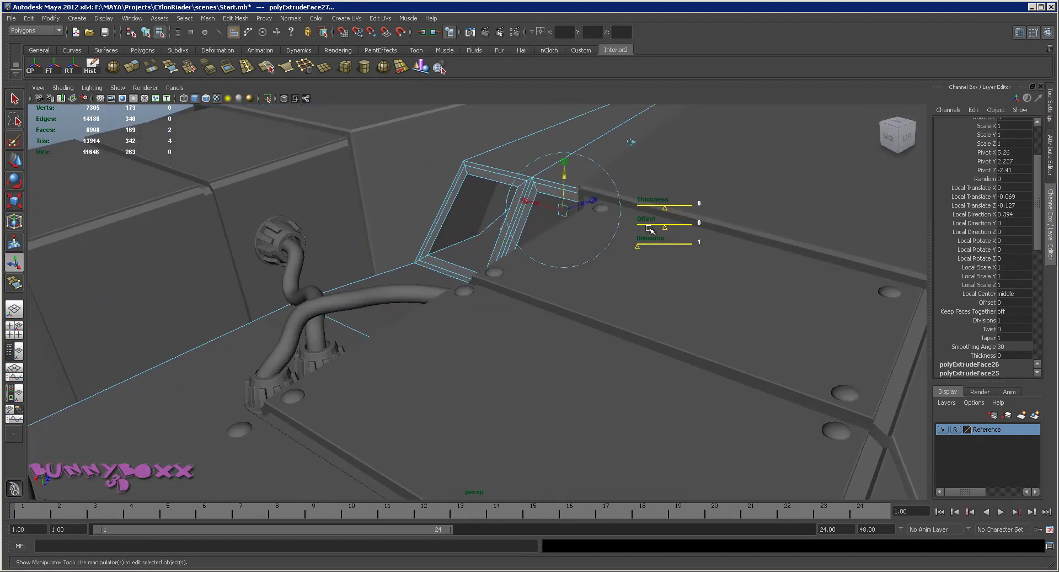
alt+drag(589, 202, 594, 260)
scroll(571, 254, up, 4)
scroll(612, 255, down, 5)
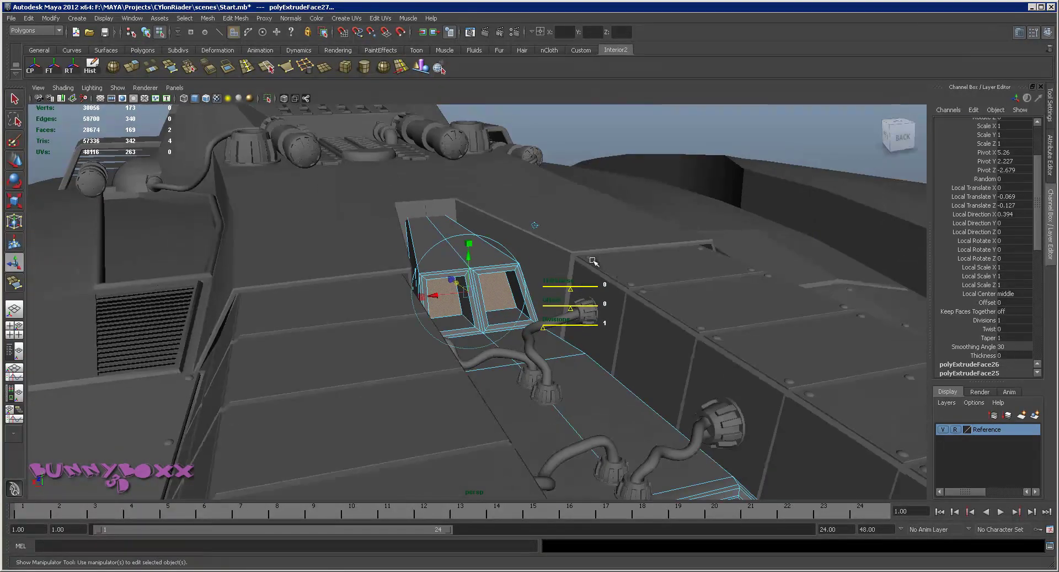
Bevel the inner opening edges of the two pockets on the beam's steep slope with an offset of 0.33.
click(570, 149)
alt+drag(571, 150, 616, 281)
scroll(570, 296, up, 6)
right_drag(467, 278, 480, 269)
click(482, 270)
alt+drag(484, 279, 458, 289)
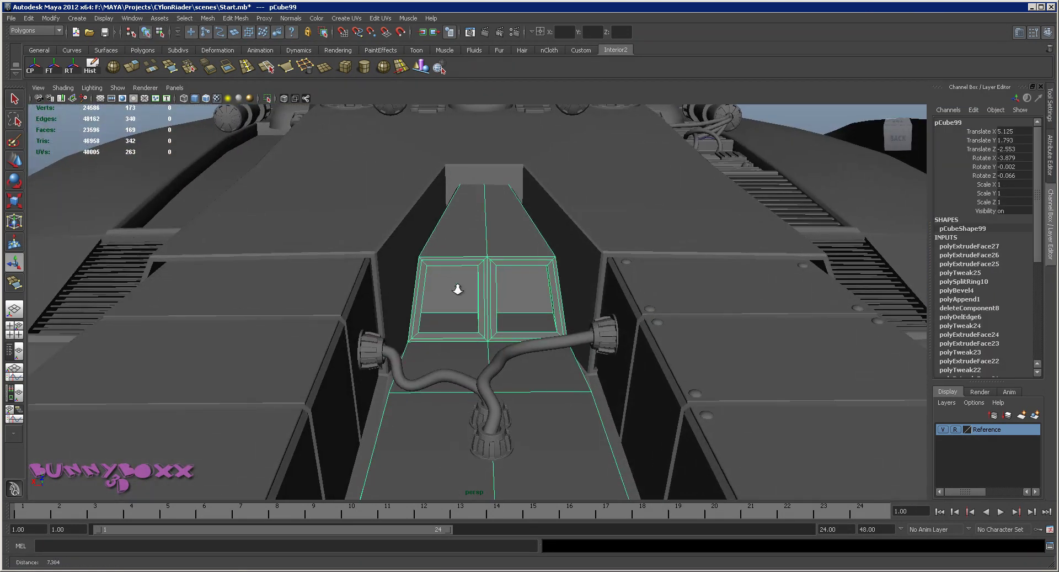
alt+right_drag(458, 289, 546, 296)
alt+drag(546, 296, 539, 287)
alt+right_drag(539, 286, 655, 289)
alt+drag(557, 281, 524, 243)
right_drag(509, 238, 442, 232)
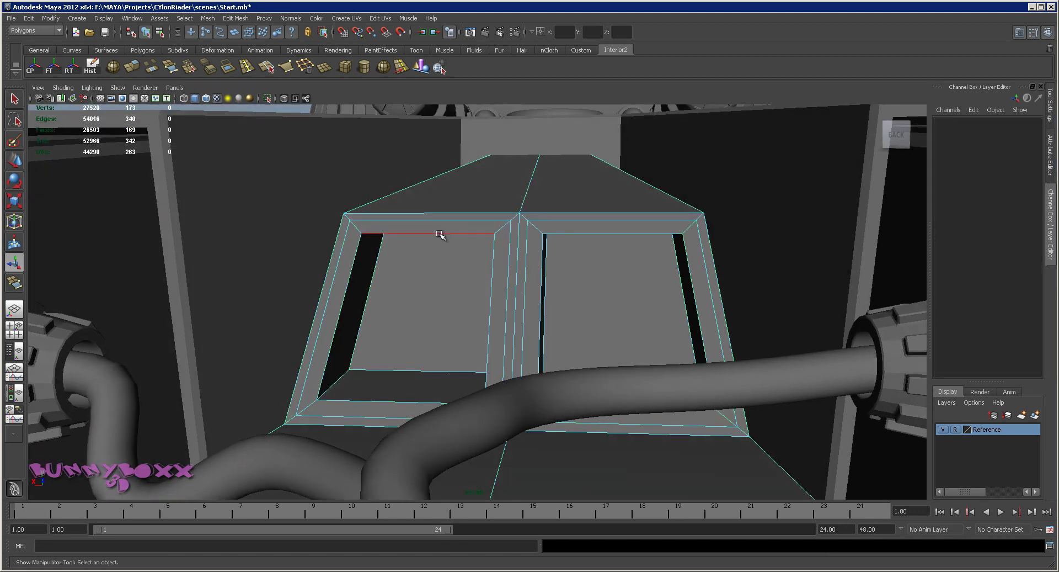
double_click(438, 232)
alt+drag(587, 235, 597, 197)
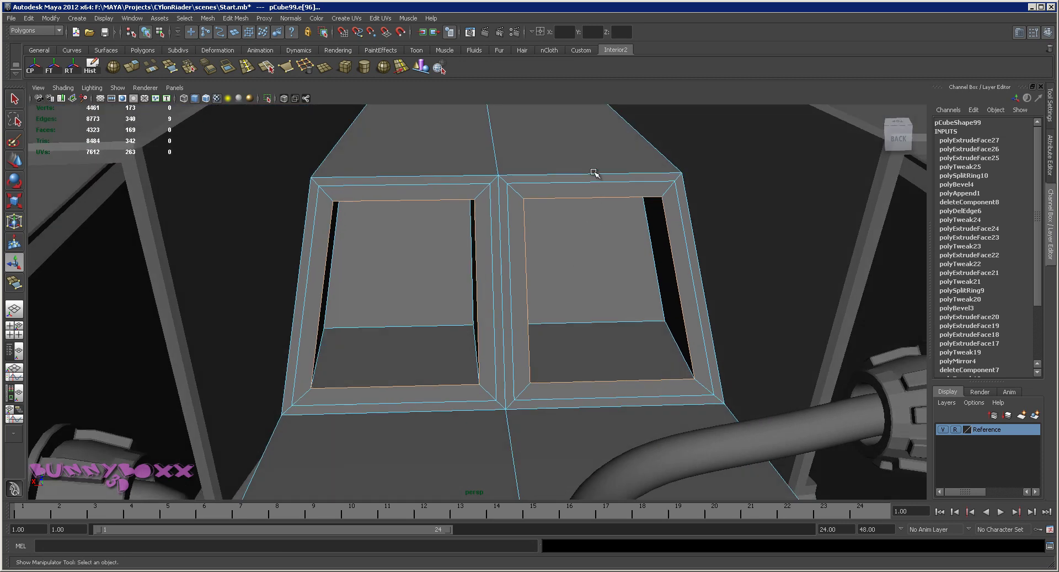
shift+right_drag(565, 233, 592, 233)
click(989, 158)
middle_drag(687, 197, 641, 209)
alt+drag(636, 223, 759, 256)
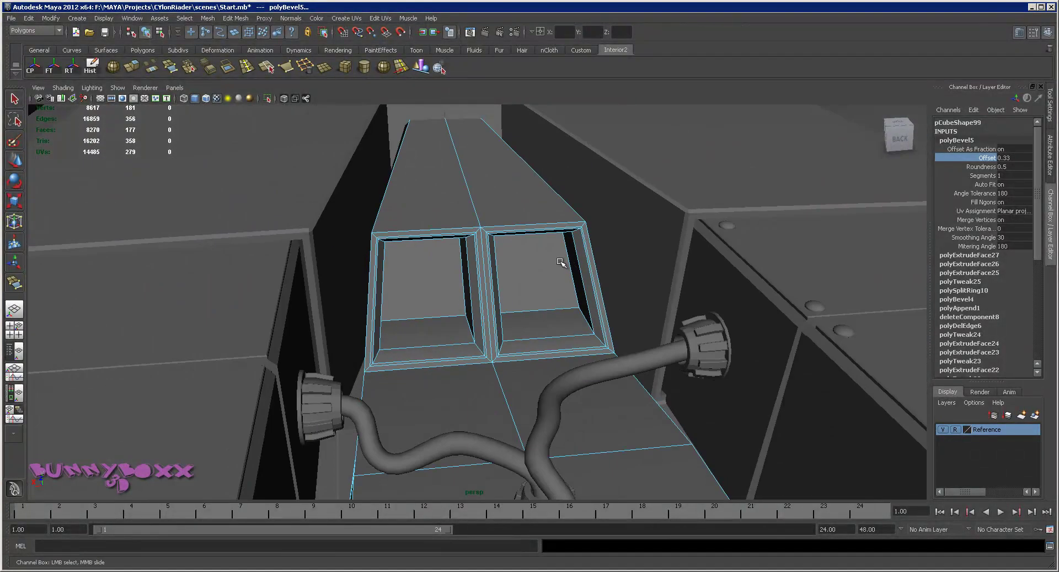
Leave component editing, dismiss the antivirus update notice and examine the beam's bevelled slope pockets from several sides.
right_drag(574, 249, 575, 249)
scroll(574, 250, down, 6)
alt+drag(575, 251, 525, 256)
scroll(525, 256, down, 4)
alt+drag(398, 274, 451, 278)
alt+right_drag(450, 278, 702, 315)
alt+right_drag(557, 298, 679, 301)
alt+drag(678, 300, 565, 284)
click(566, 284)
key(f)
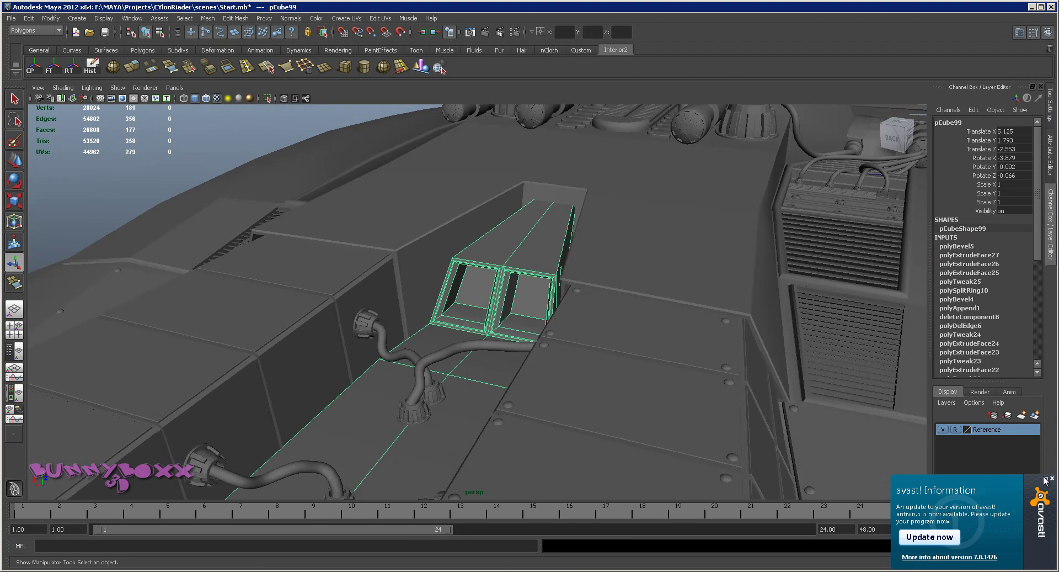
click(1050, 478)
alt+drag(490, 391, 627, 352)
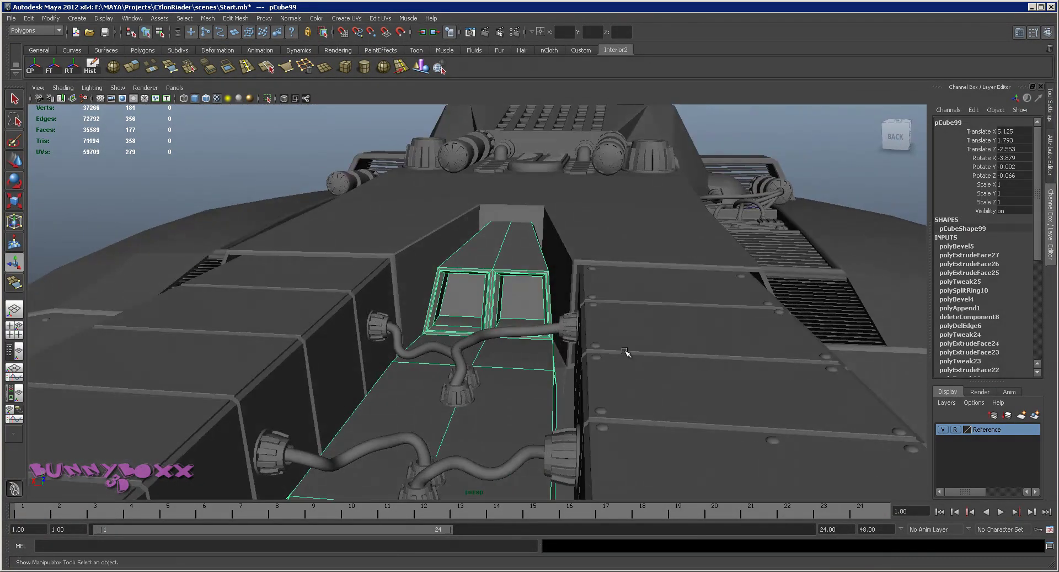
alt+right_drag(627, 352, 489, 335)
alt+drag(499, 381, 469, 366)
alt+drag(678, 293, 625, 327)
Examine the grille armour panels on the hull's side and how the beam sits between the engine housings.
click(619, 376)
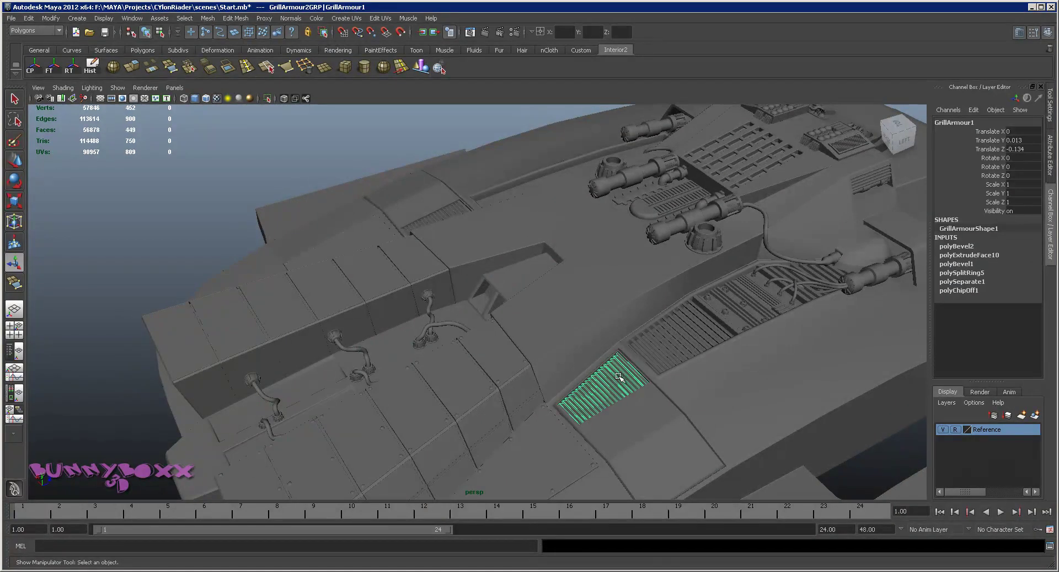
click(668, 348)
click(632, 374)
alt+drag(632, 374, 707, 343)
alt+middle_drag(707, 343, 643, 349)
scroll(641, 348, up, 3)
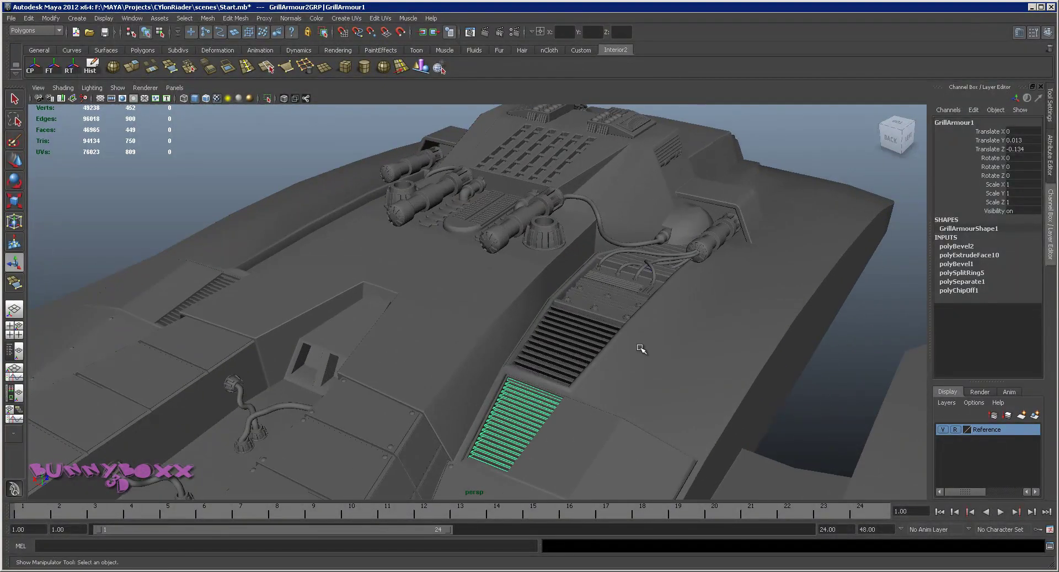
scroll(603, 353, down, 3)
alt+drag(587, 364, 660, 352)
alt+middle_drag(560, 369, 523, 213)
click(475, 284)
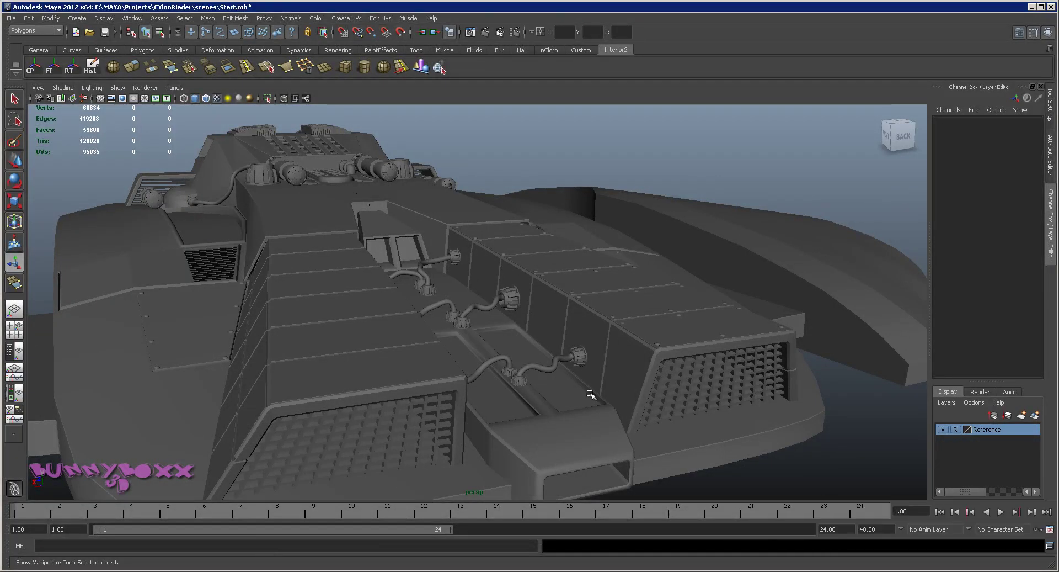
alt+drag(589, 394, 575, 387)
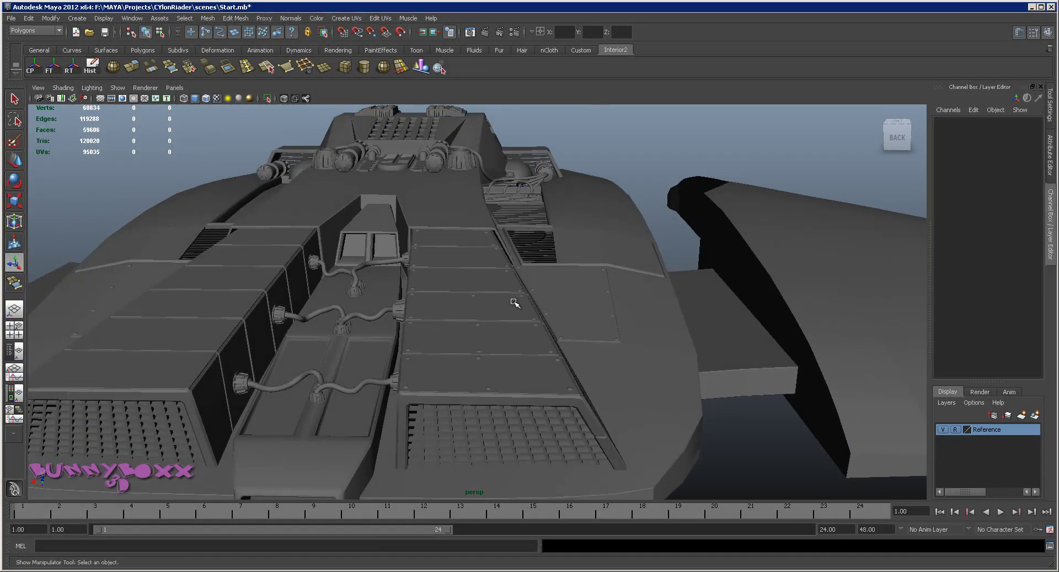
Split the beam's edge ring to insert a crosswise edge loop between the pocketed slope and the recessed top panels.
alt+middle_drag(513, 303, 620, 312)
scroll(616, 313, up, 3)
click(545, 308)
mouse_move(545, 308)
alt+mouse_down()
mouse_move(556, 288)
mouse_move(537, 299)
alt+mouse_up()
alt+middle_drag(537, 299, 532, 307)
scroll(518, 319, up, 3)
alt+drag(519, 320, 515, 319)
right_click(484, 330)
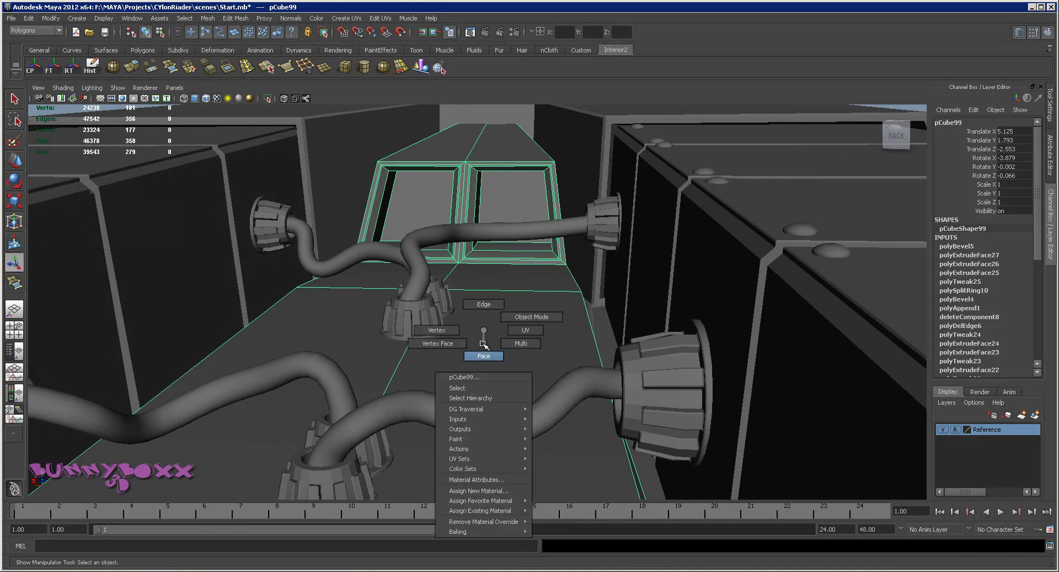
click(484, 304)
click(407, 350)
shift+right_click(406, 352)
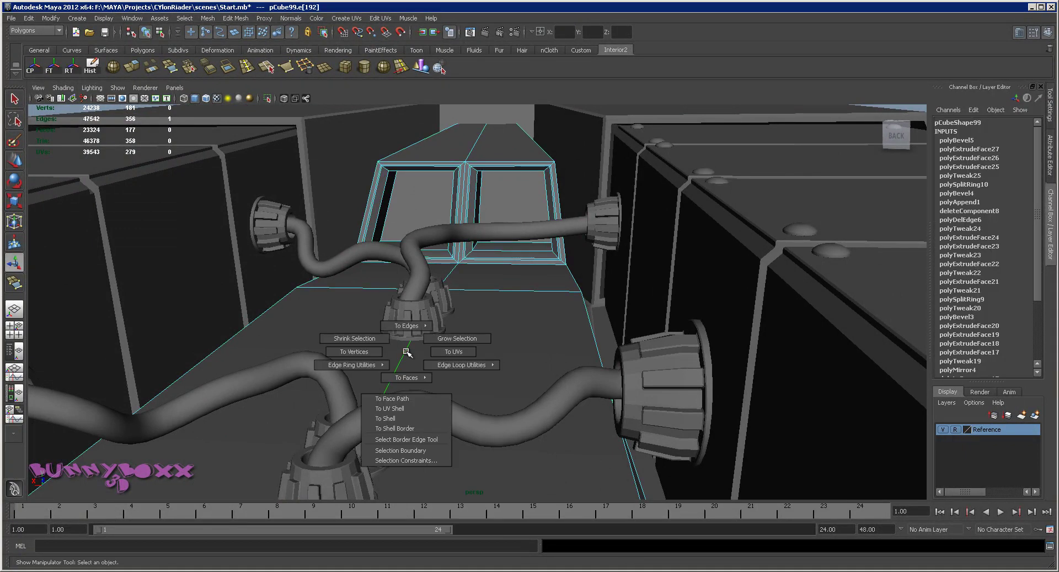
click(383, 363)
click(425, 365)
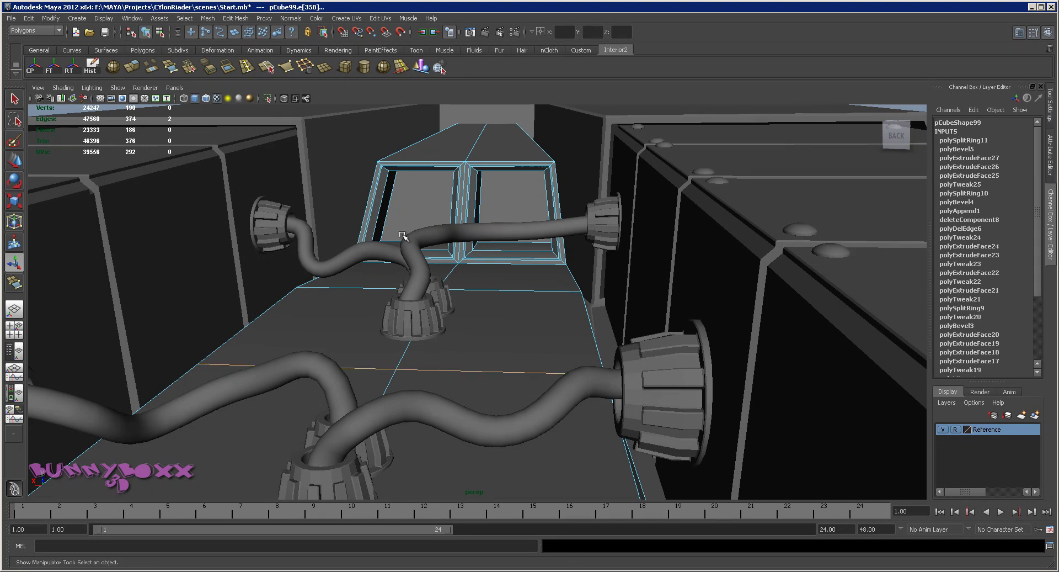
Slide the new crosswise edge loop along the beam towards the pocketed slope.
click(401, 66)
middle_drag(459, 342, 466, 323)
scroll(466, 324, down, 3)
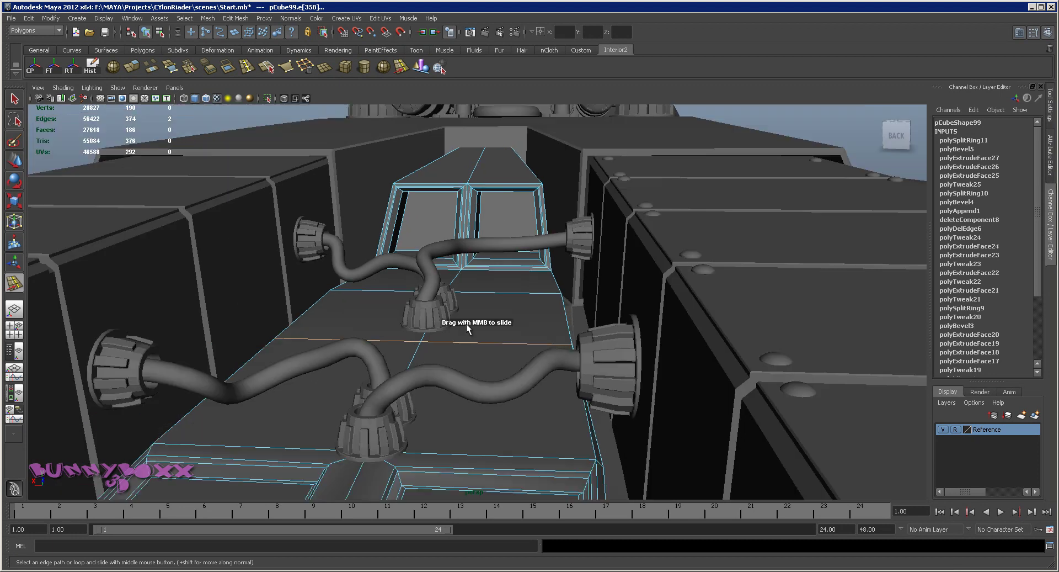
mouse_move(466, 323)
alt+mouse_down()
mouse_move(488, 320)
mouse_move(435, 335)
mouse_move(460, 331)
alt+mouse_up()
Extrude the two faces between the new edge loop and the slope together, raising them with local translation Z 0.017.
right_click(448, 341)
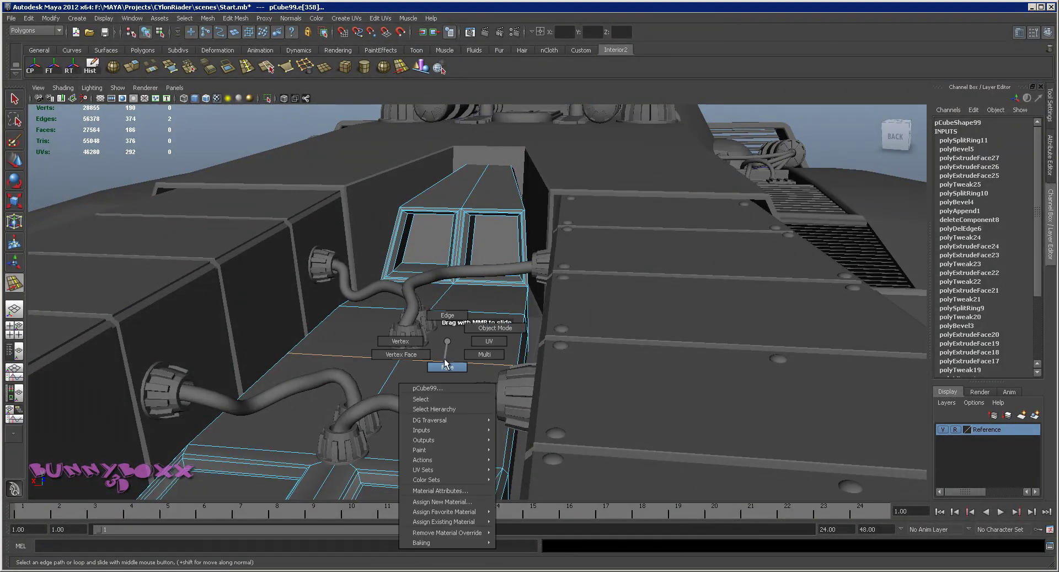
right_drag(446, 362, 447, 364)
click(449, 349)
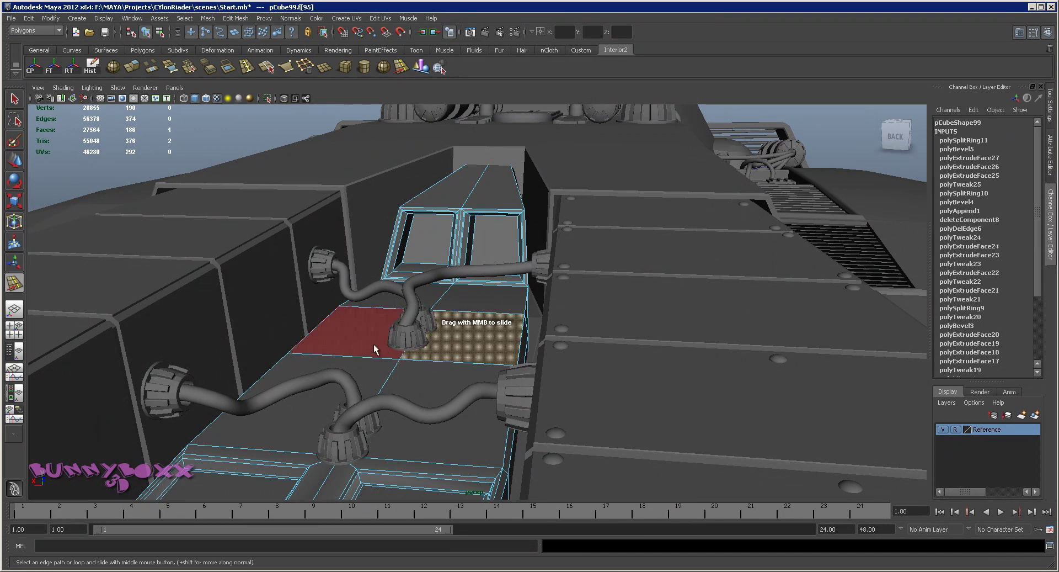
click(234, 18)
click(248, 35)
shift+right_drag(459, 326, 459, 351)
drag(468, 303, 471, 302)
scroll(482, 313, up, 2)
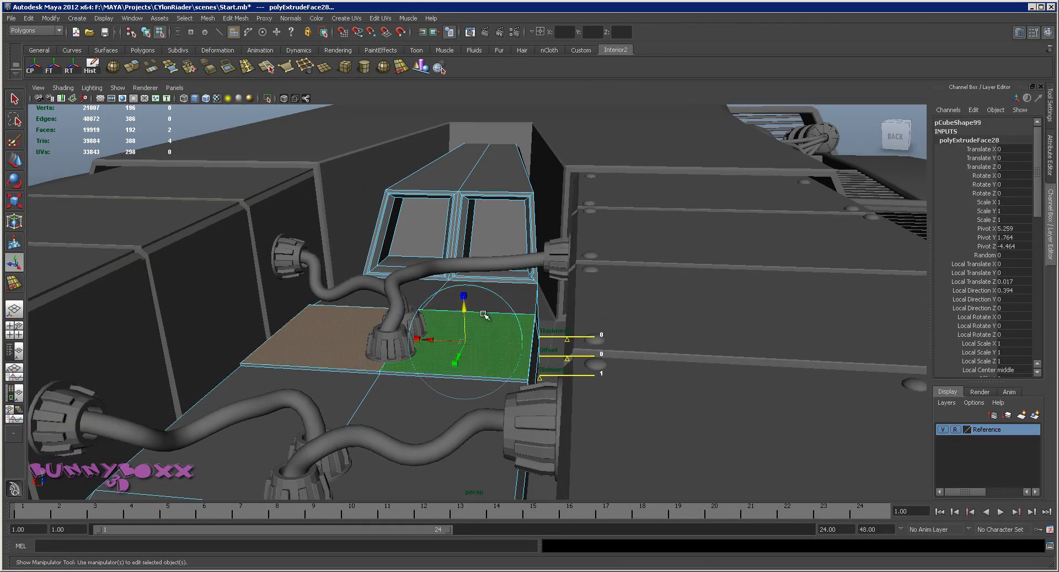
Convert the raised panel's face selection to its perimeter edges and bevel them with an offset of 0.15.
shift+right_click(491, 350)
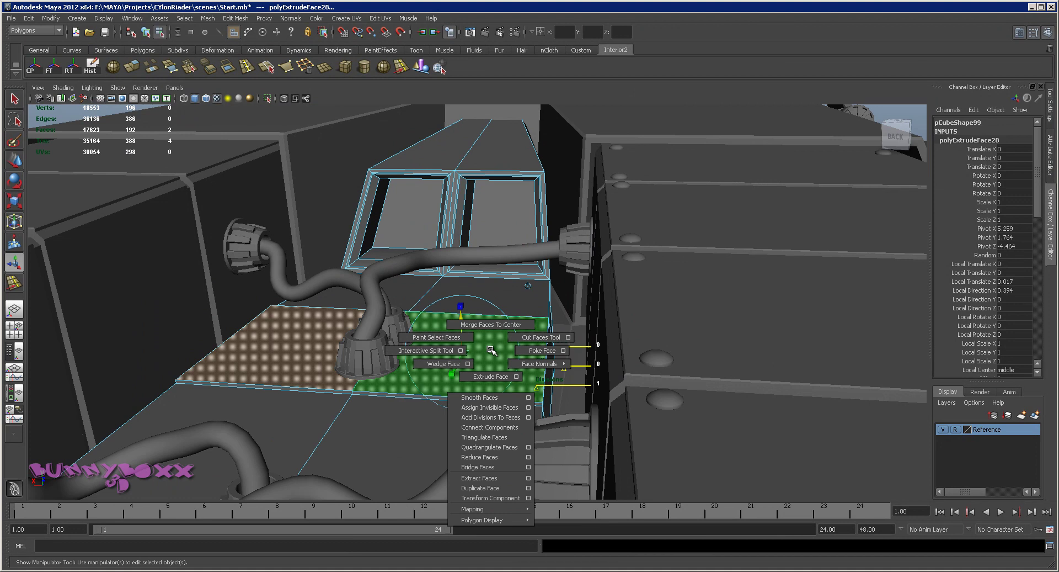
ctrl+right_click(491, 349)
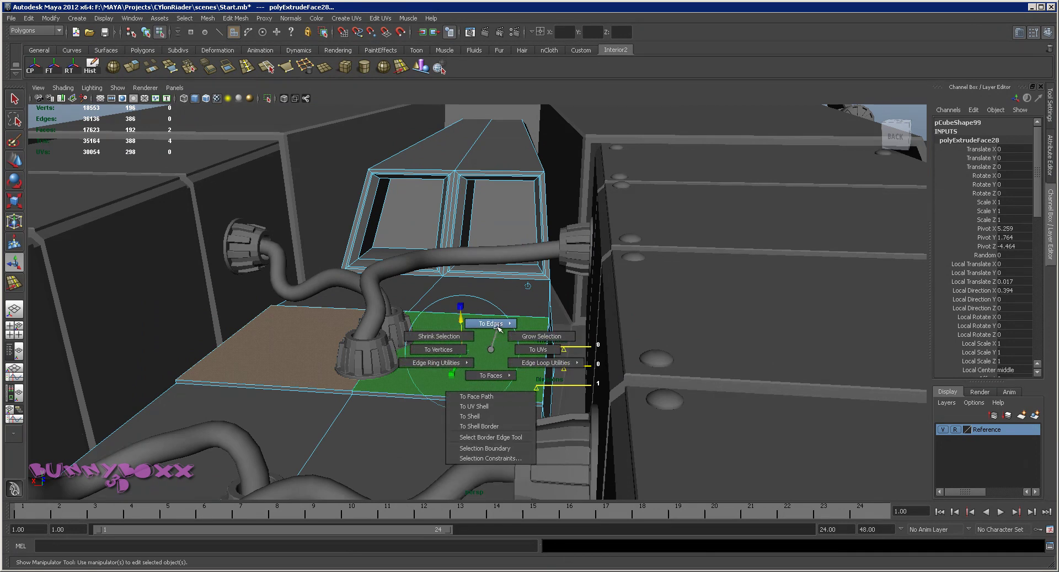
mouse_move(498, 326)
click(500, 301)
shift+right_click(498, 341)
click(516, 338)
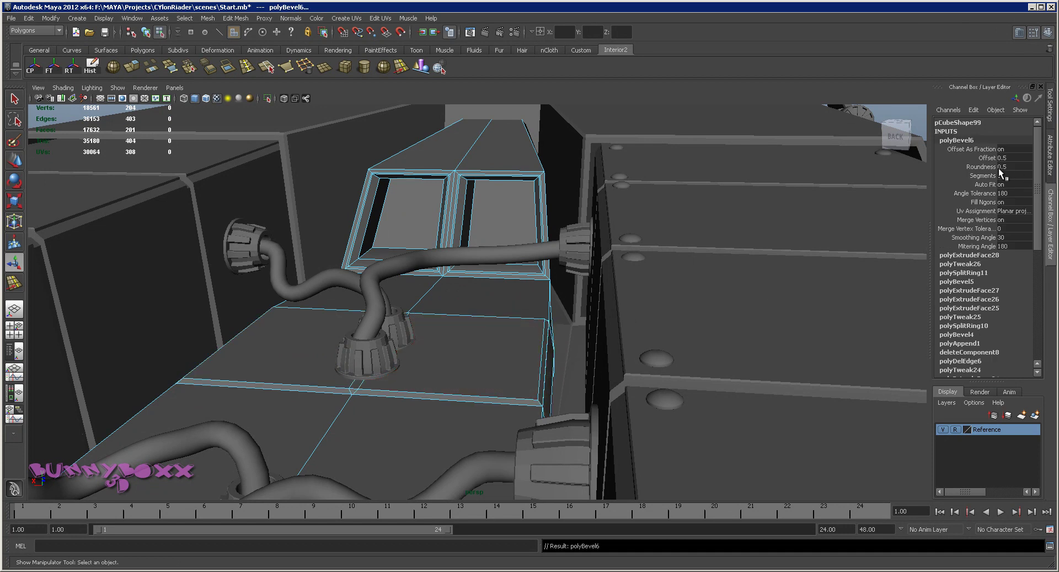
click(985, 158)
middle_drag(667, 261, 589, 262)
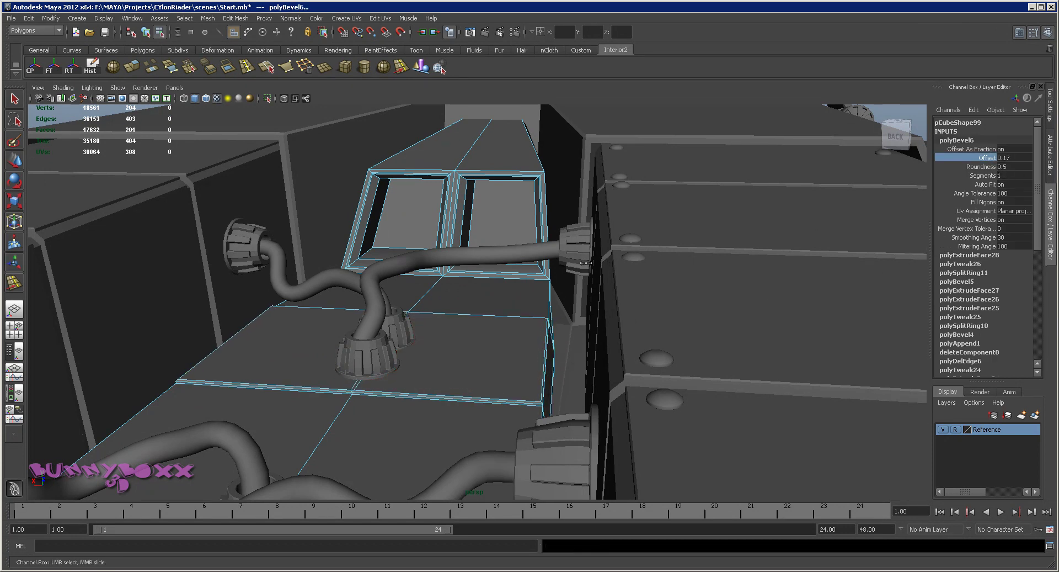
alt+drag(489, 352, 425, 417)
alt+middle_drag(426, 416, 439, 218)
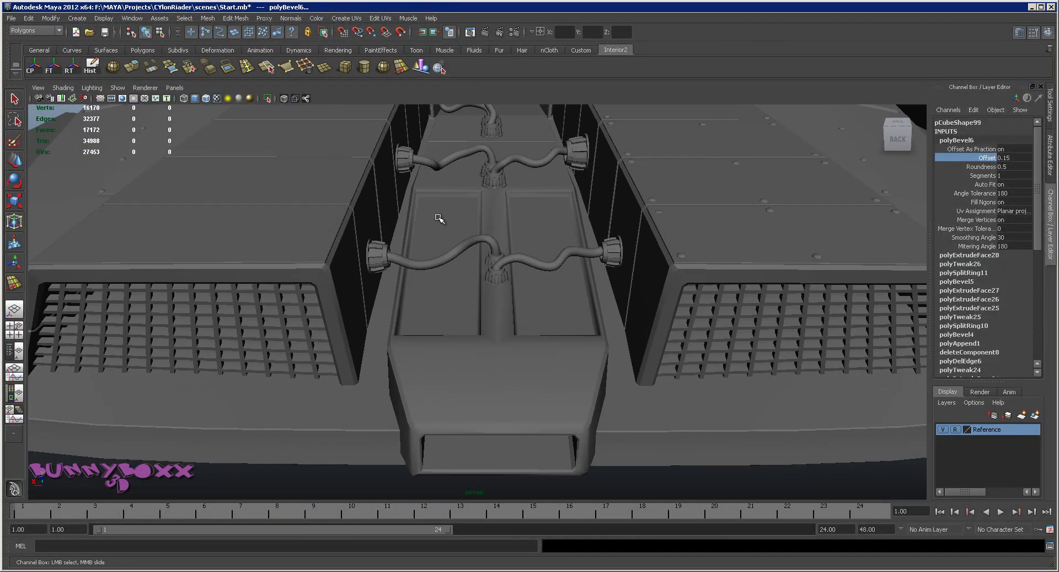
Select the beam's upper and lower vertices in the cross-section behind the recessed panels and scale them wider.
click(445, 342)
alt+drag(444, 320, 442, 361)
alt+middle_drag(442, 362, 421, 507)
click(456, 509)
alt+middle_drag(441, 458, 470, 268)
alt+drag(469, 268, 506, 335)
alt+middle_drag(506, 336, 476, 316)
alt+right_drag(477, 315, 396, 373)
click(390, 356)
click(384, 365)
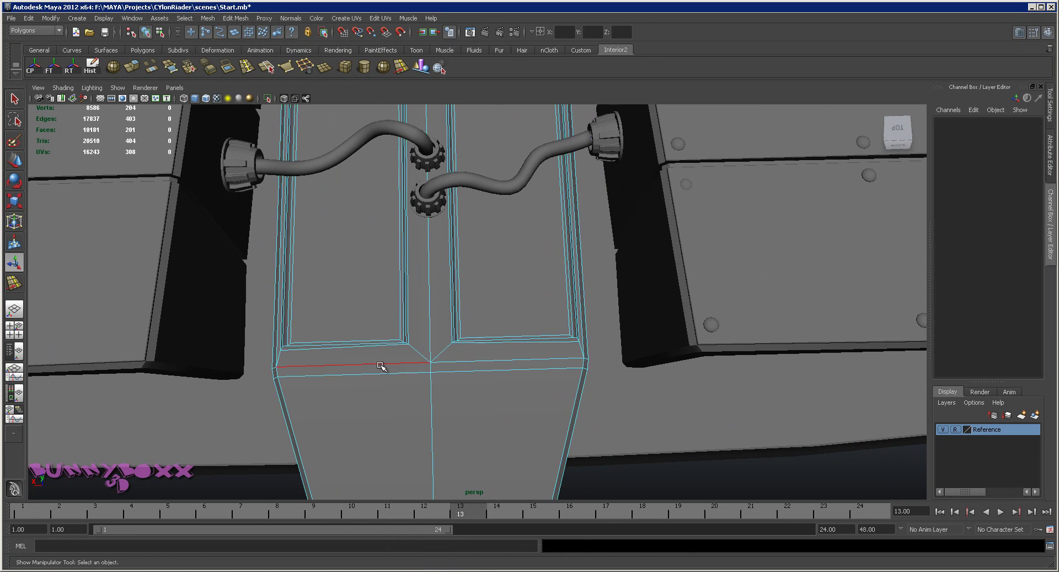
right_click(395, 376)
right_drag(395, 376, 365, 375)
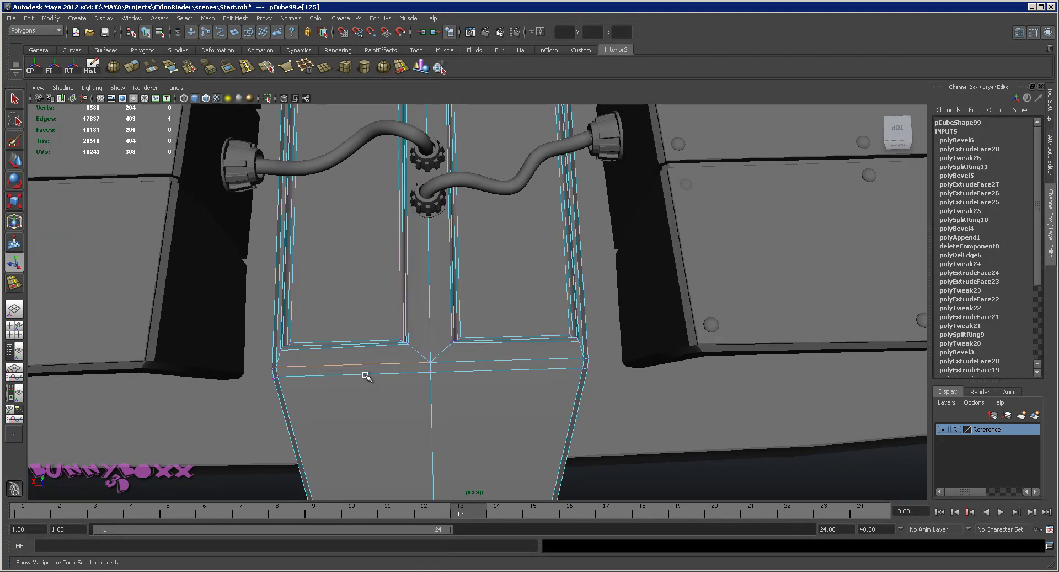
key(F9)
drag(653, 392, 652, 392)
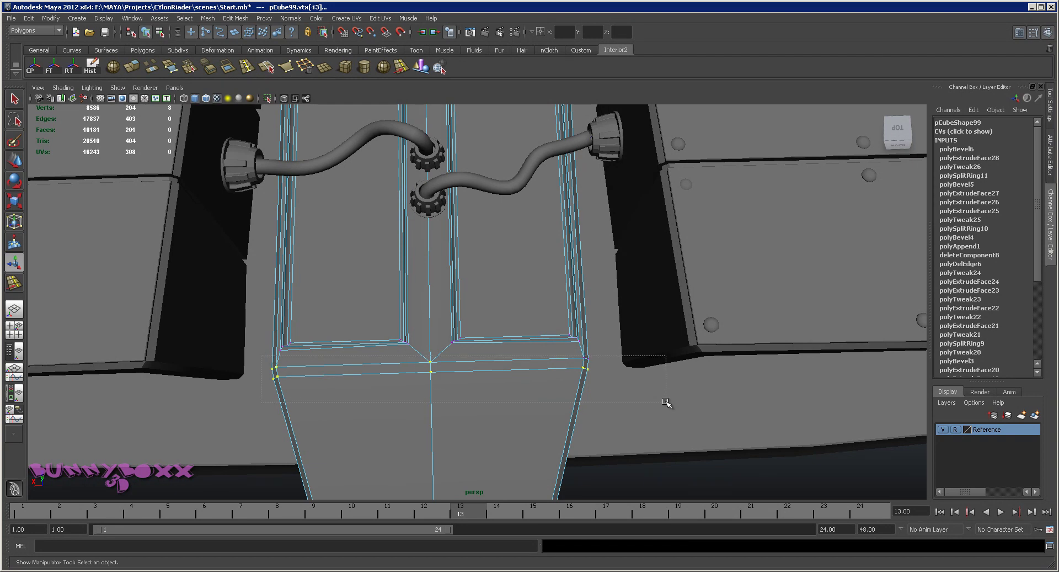
alt+drag(573, 362, 497, 289)
click(184, 100)
scroll(343, 287, down, 3)
mouse_move(509, 346)
alt+mouse_down()
mouse_move(494, 305)
mouse_move(429, 338)
mouse_move(540, 382)
alt+mouse_up()
drag(546, 332, 443, 477)
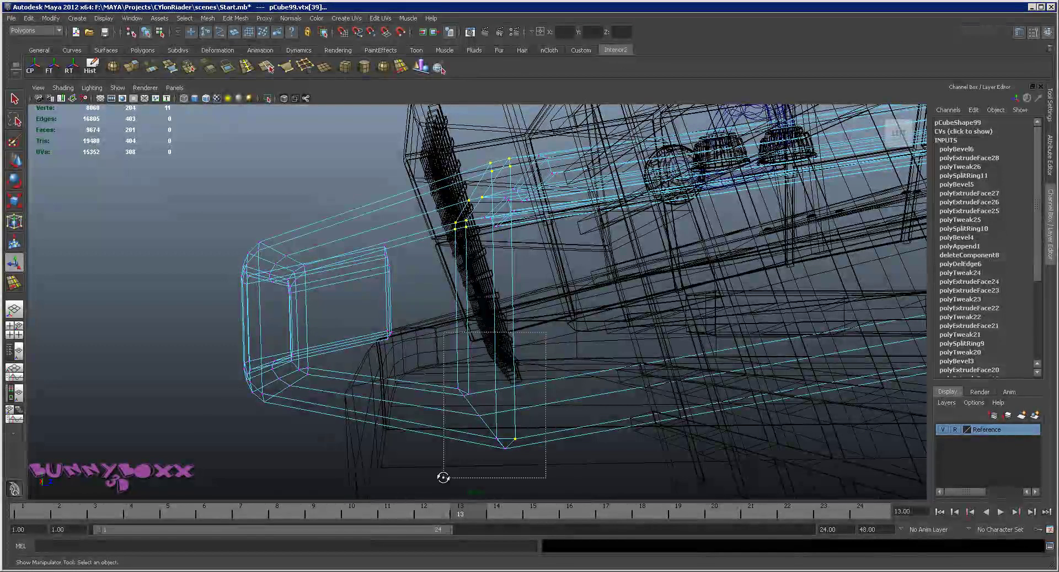
alt+drag(515, 444, 582, 391)
key(e)
key(r)
drag(438, 307, 189, 61)
click(196, 98)
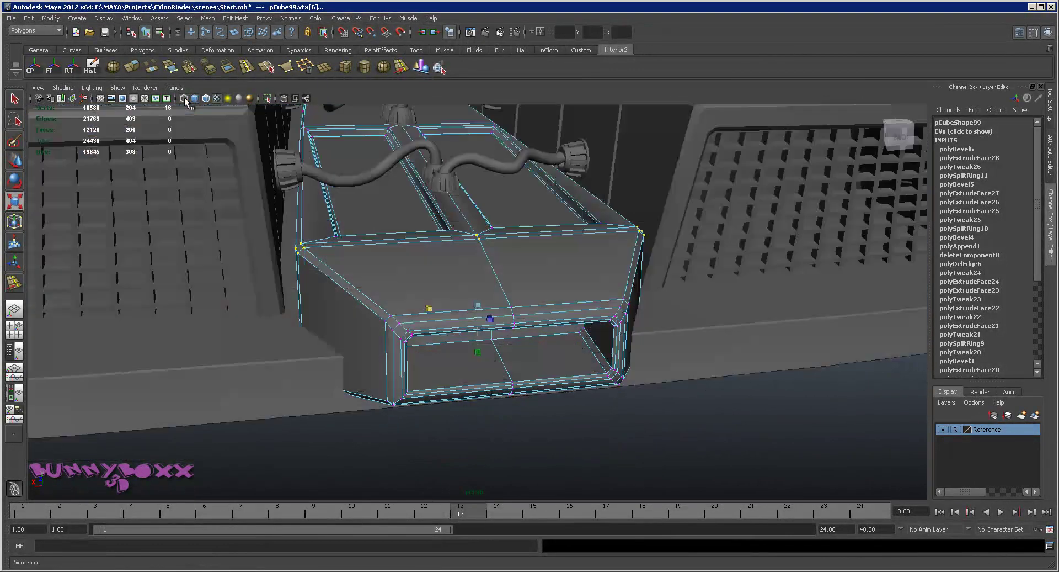
Select all vertices of the beam's hollow rear end and scale them wider across the beam.
mouse_move(453, 250)
alt+mouse_down()
mouse_move(470, 286)
mouse_move(419, 308)
mouse_move(475, 353)
mouse_move(561, 501)
mouse_move(599, 359)
mouse_move(619, 373)
alt+mouse_up()
drag(598, 234, 511, 407)
alt+drag(625, 402, 509, 324)
middle_drag(553, 339, 596, 330)
scroll(574, 351, down, 4)
alt+drag(570, 352, 535, 338)
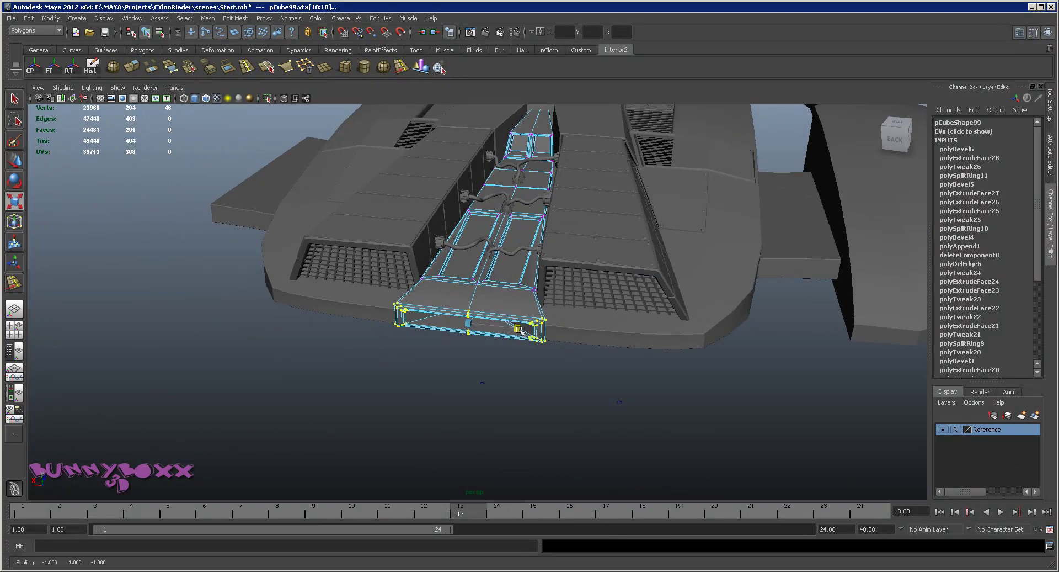
middle_drag(521, 330, 504, 330)
alt+drag(501, 330, 597, 305)
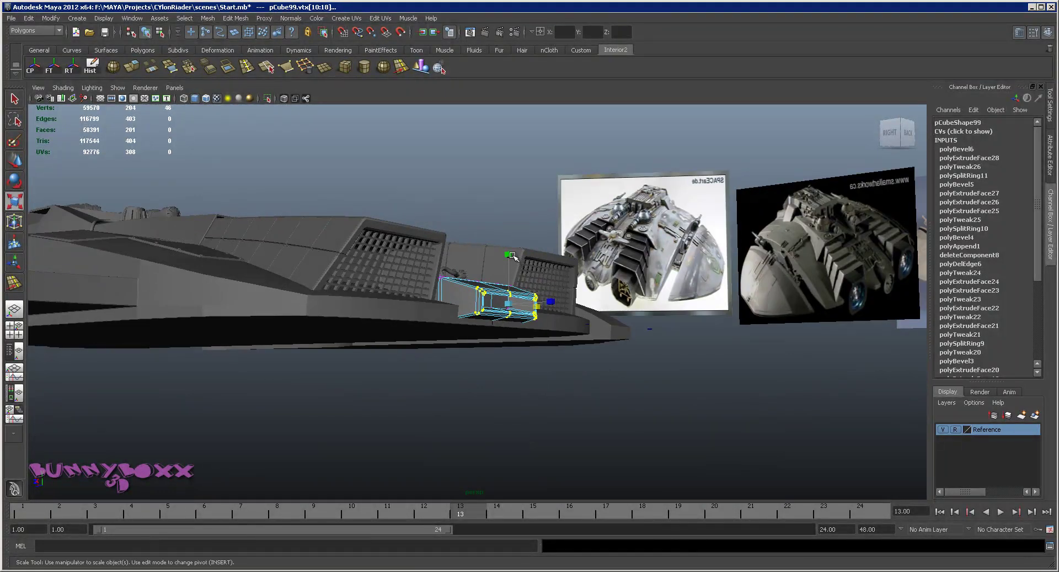
alt+drag(520, 226, 451, 272)
Move the hollow rear end's vertices vertically to adjust its height, and return to object mode.
key(w)
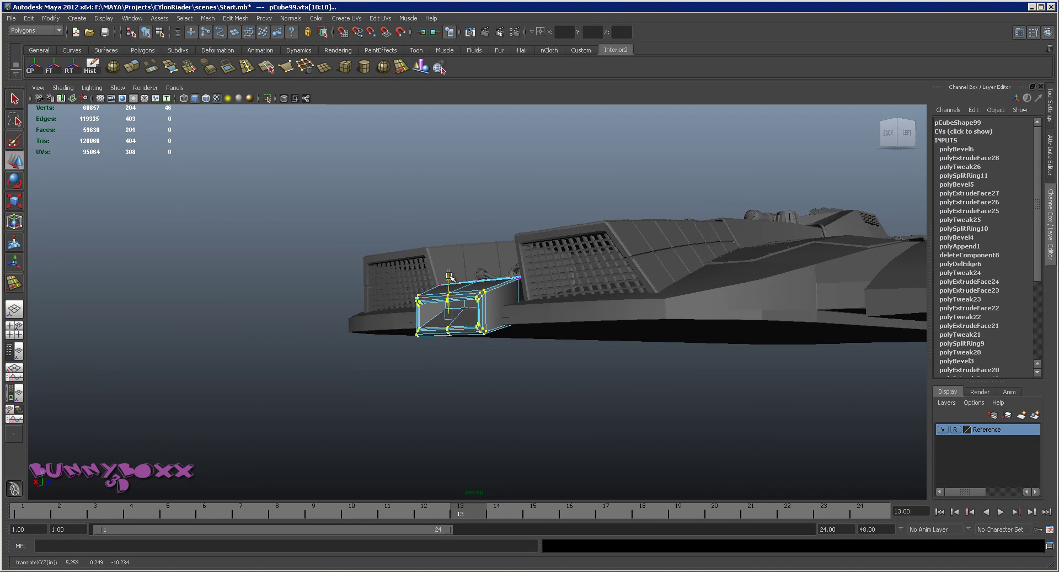
alt+drag(464, 266, 511, 383)
click(511, 382)
scroll(515, 379, up, 2)
right_drag(476, 259, 488, 257)
Select the hull's large outer surface piece that surrounds the louvred vent.
alt+drag(557, 267, 511, 251)
alt+drag(497, 230, 453, 328)
alt+drag(596, 355, 428, 355)
click(617, 284)
mouse_move(511, 293)
alt+mouse_down()
mouse_move(511, 308)
mouse_move(500, 297)
alt+mouse_up()
click(499, 297)
scroll(503, 296, up, 2)
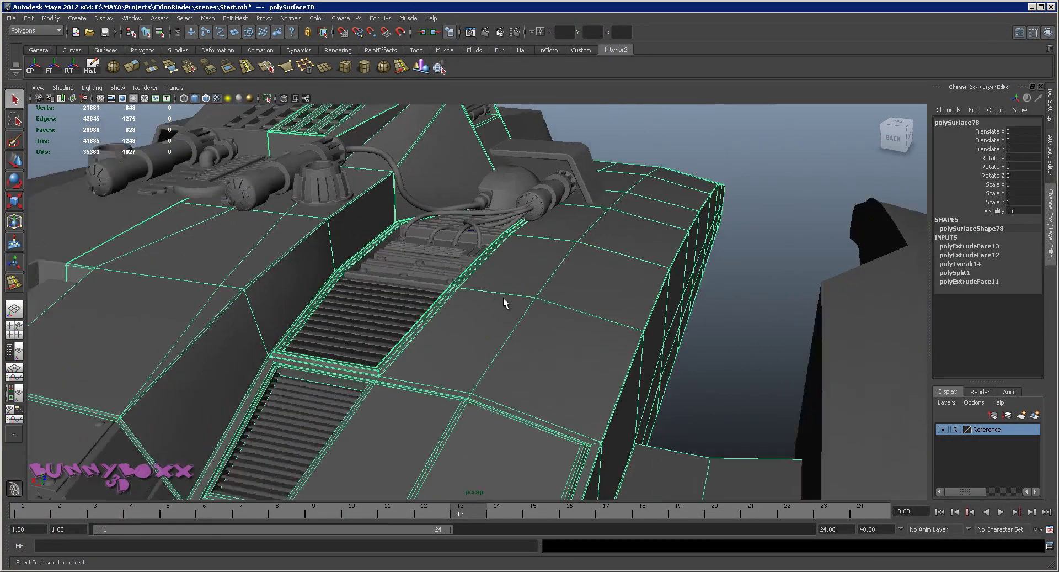
scroll(503, 298, up, 2)
Select the four hull faces beside the louvred vent in face mode and turn on Keep Faces Together.
right_drag(537, 268, 537, 293)
click(533, 272)
shift+click(616, 291)
shift+click(580, 359)
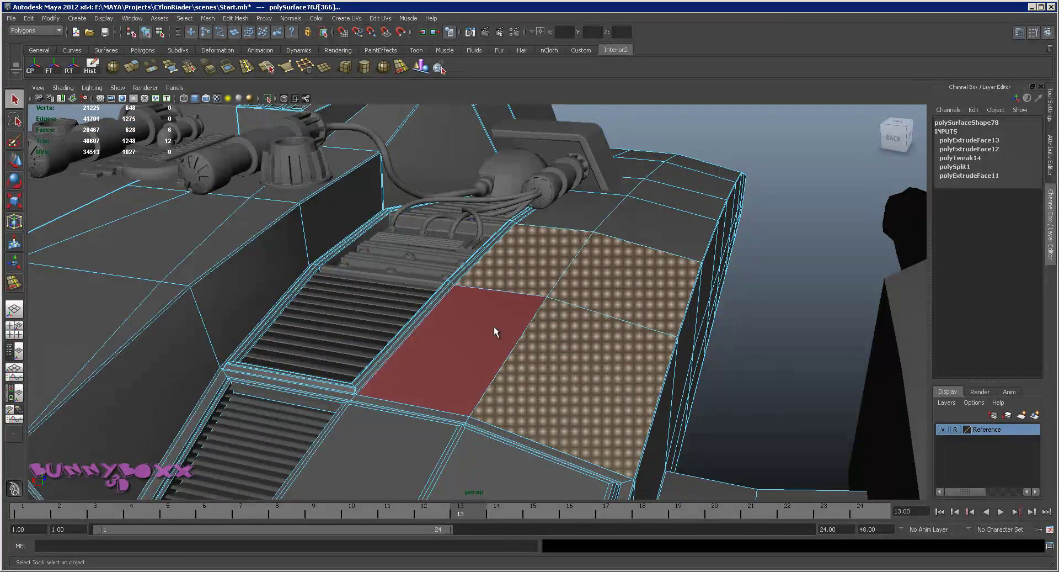
shift+click(495, 331)
click(231, 18)
click(232, 19)
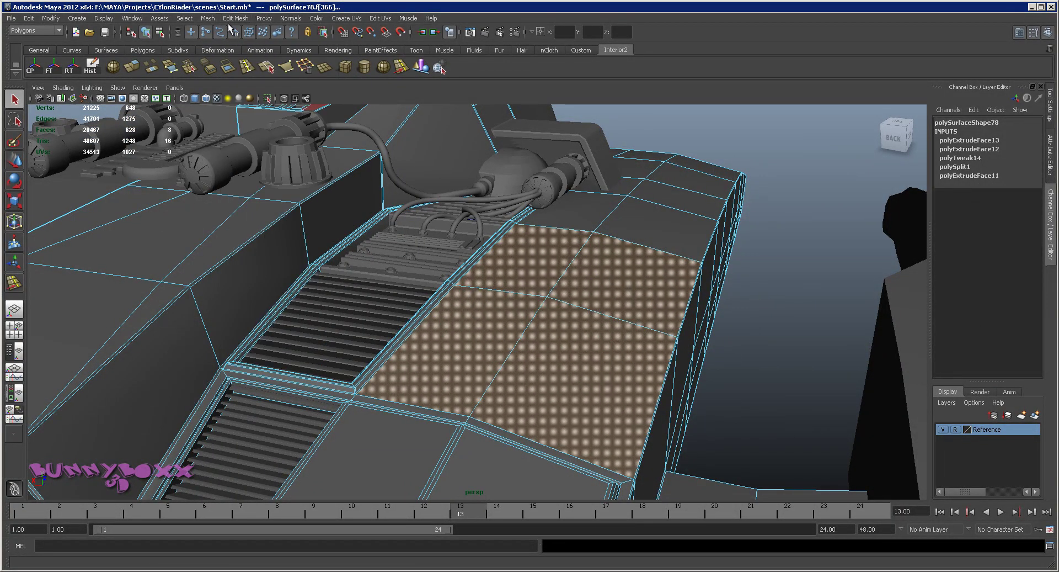
Extrude the four selected faces with an offset of 0.13, then extrude them again with an offset of 0.08.
shift+right_drag(571, 275, 571, 299)
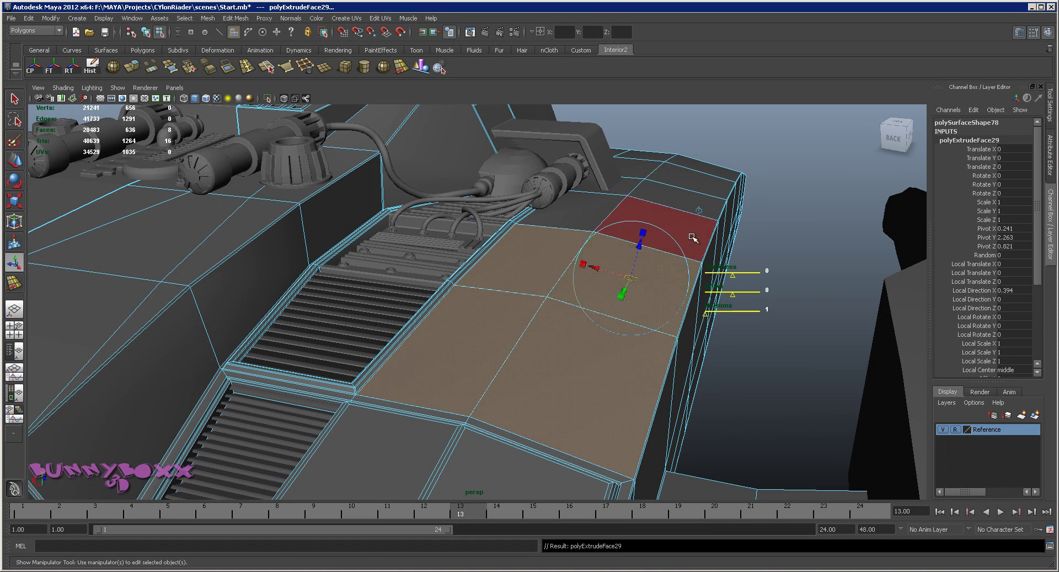
scroll(1035, 287, down, 3)
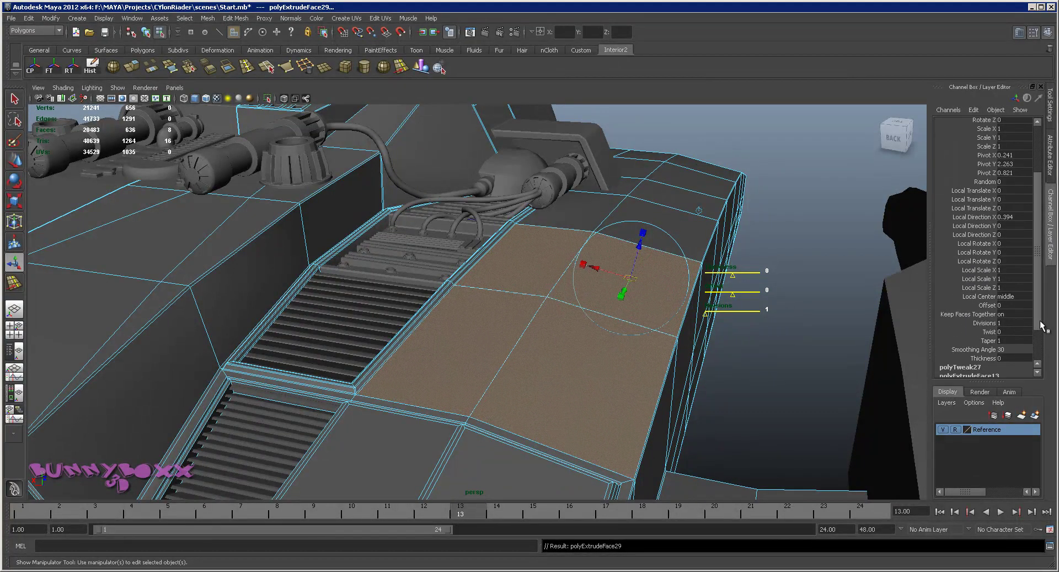
click(984, 300)
middle_drag(574, 379, 582, 372)
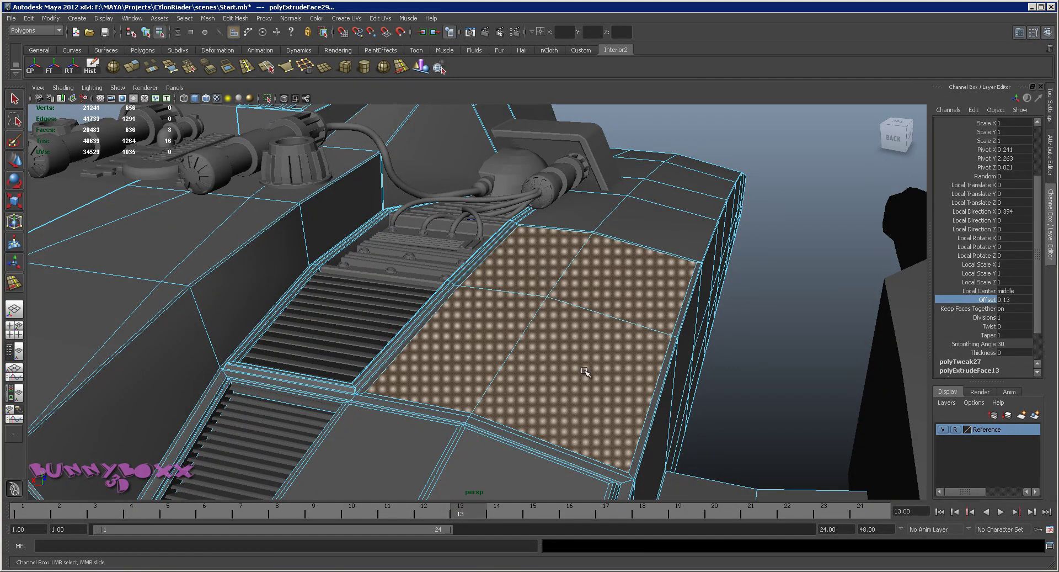
key(ctrl+e)
click(984, 300)
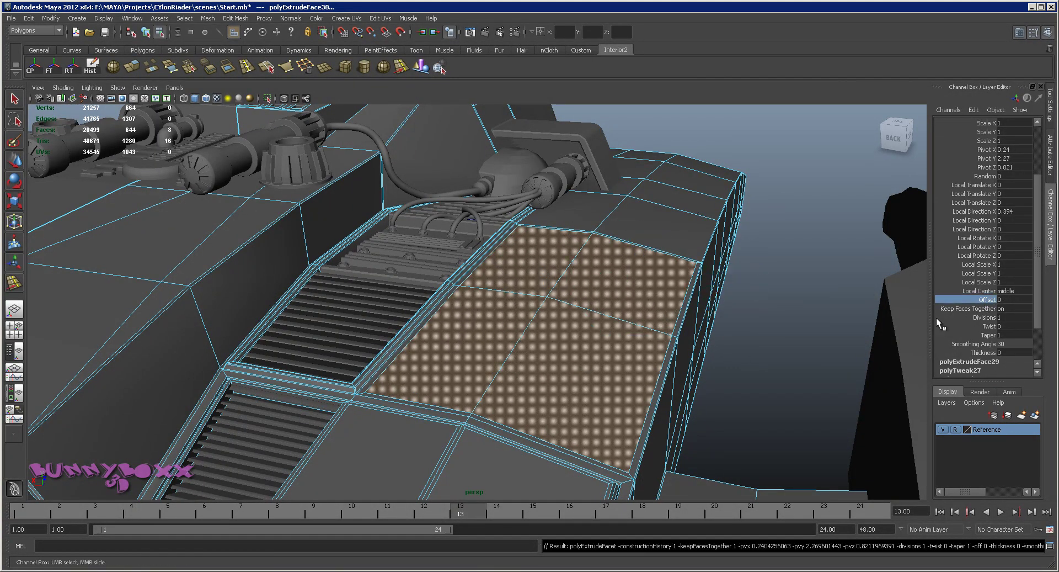
middle_drag(550, 407, 558, 404)
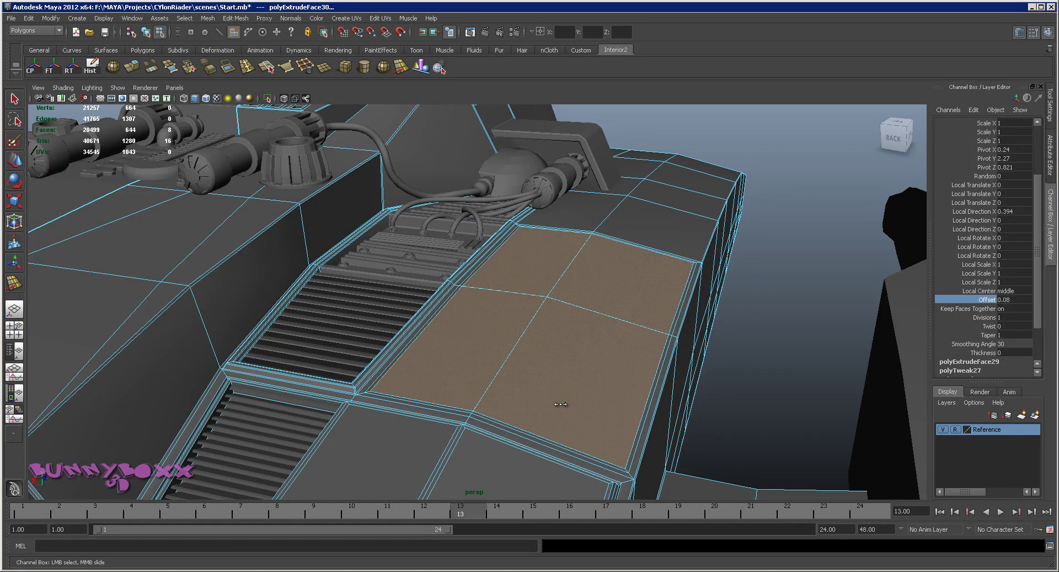
Select the narrow border faces around the inset panel and extrude them inward by -0.061 in local Z to form a groove.
key(t)
click(403, 350)
shift+click(380, 392)
shift+right_drag(564, 355, 561, 367)
drag(654, 216, 499, 314)
Switch to edge mode and select all perimeter edges of the inset panel along the groove.
right_click(537, 333)
click(533, 349)
alt+right_drag(499, 314, 600, 320)
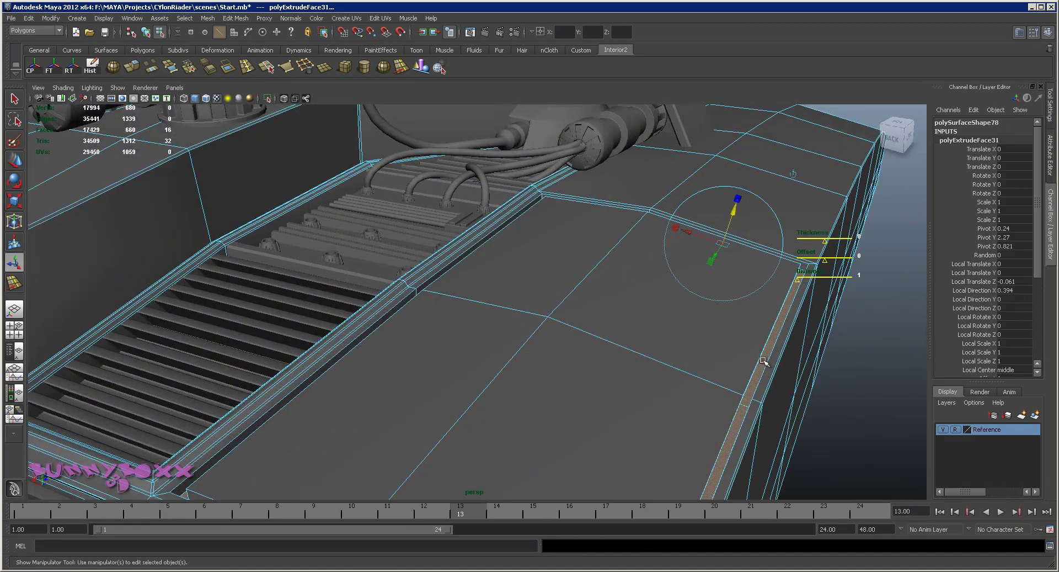
click(757, 360)
alt+drag(757, 360, 554, 285)
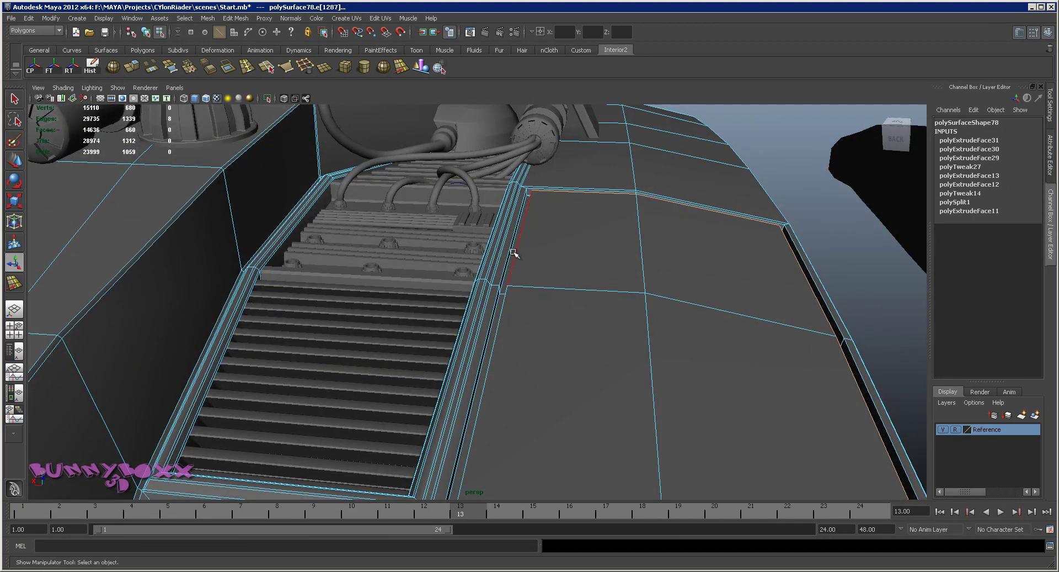
scroll(649, 437, down, 2)
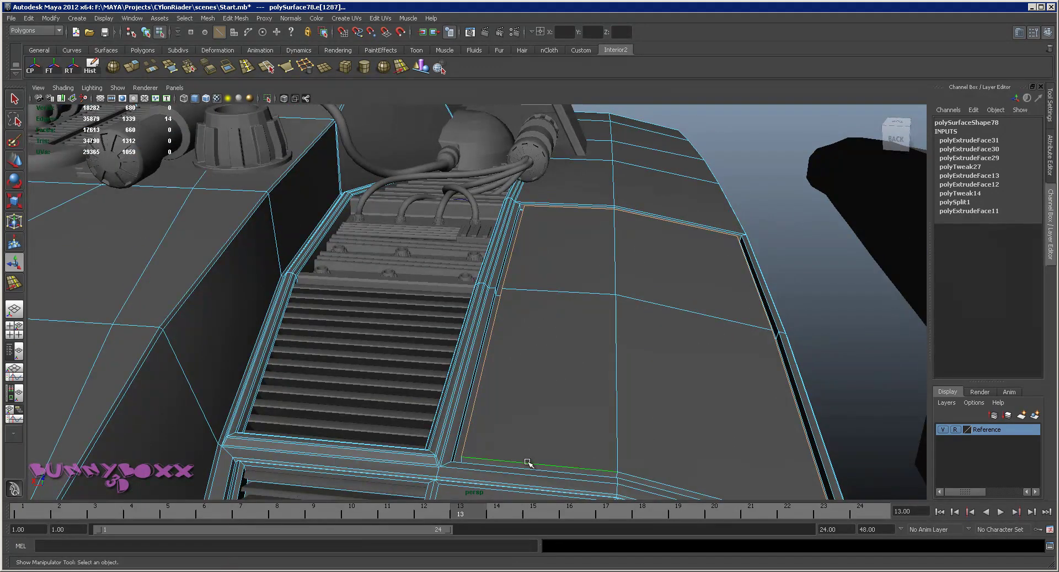
alt+middle_drag(710, 448, 606, 373)
alt+right_drag(605, 373, 663, 374)
alt+drag(718, 376, 643, 374)
alt+right_drag(480, 372, 395, 355)
alt+drag(331, 276, 387, 275)
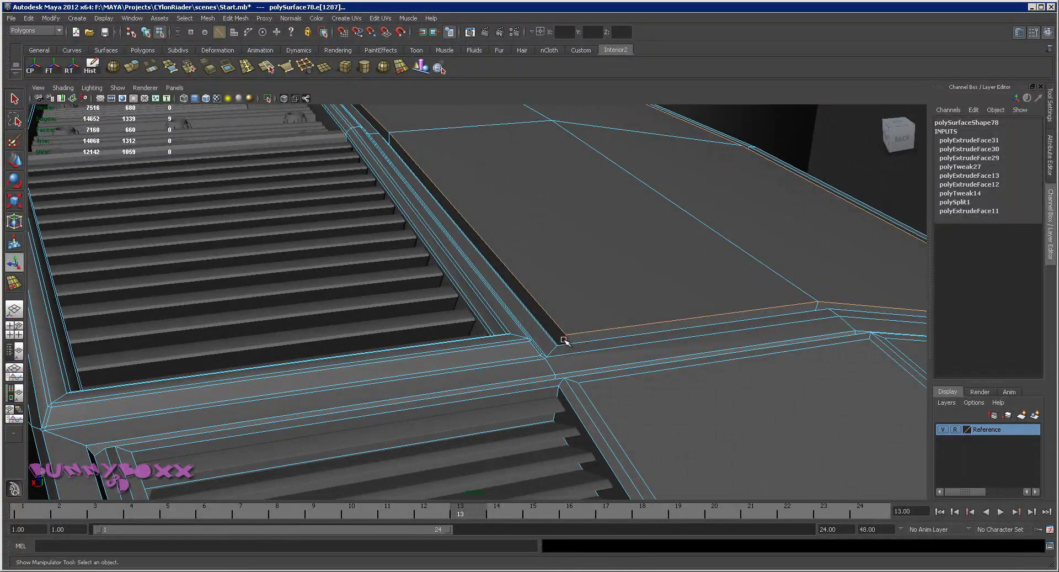
alt+drag(670, 324, 480, 338)
alt+right_drag(480, 339, 501, 296)
alt+middle_drag(501, 297, 532, 350)
alt+drag(631, 320, 535, 337)
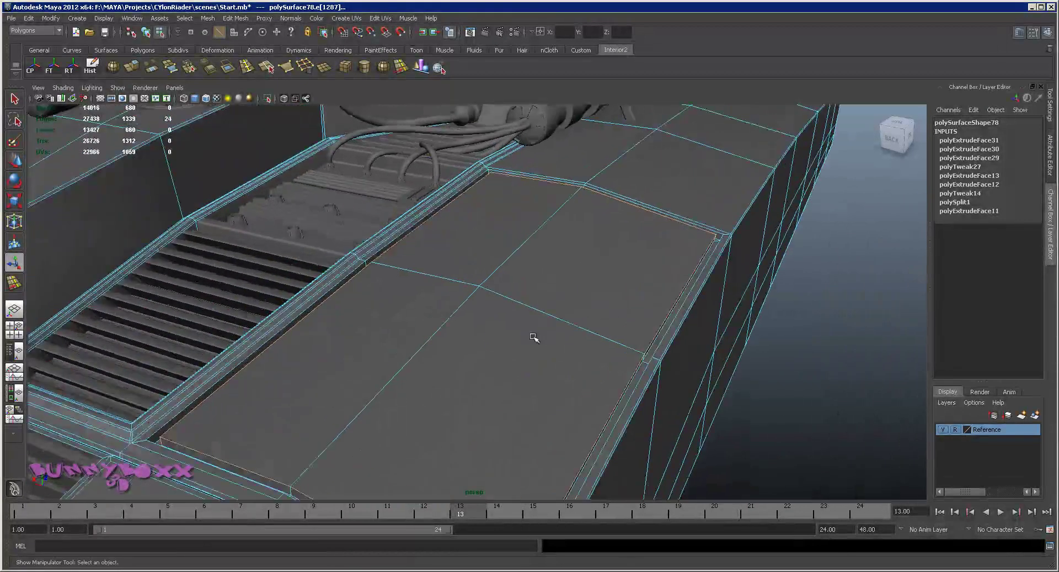
Bevel the panel's perimeter edges with an offset of 0.12 and return to object mode.
shift+right_click(502, 319)
click(525, 316)
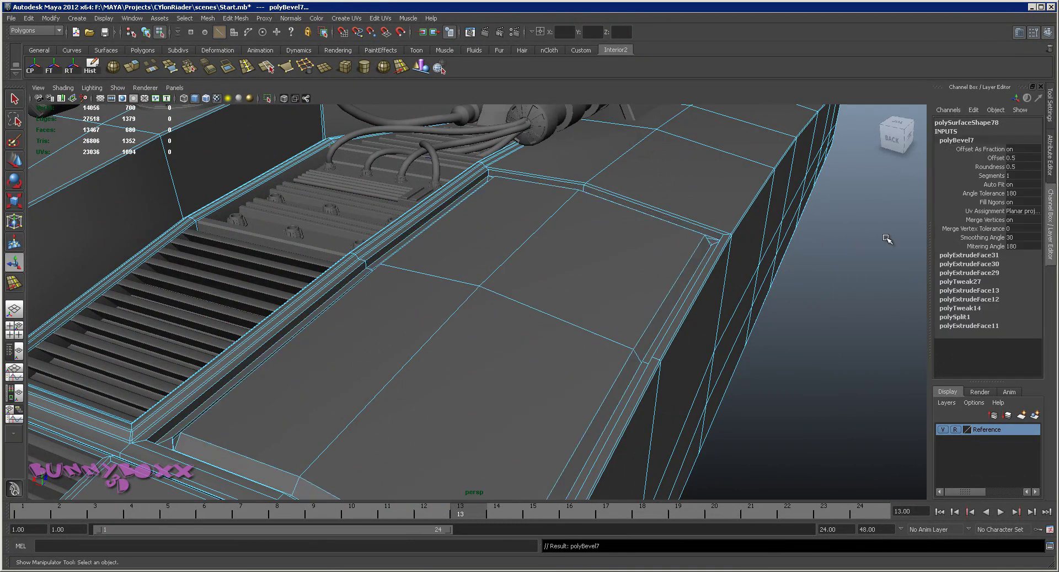
click(991, 158)
middle_drag(652, 223, 626, 227)
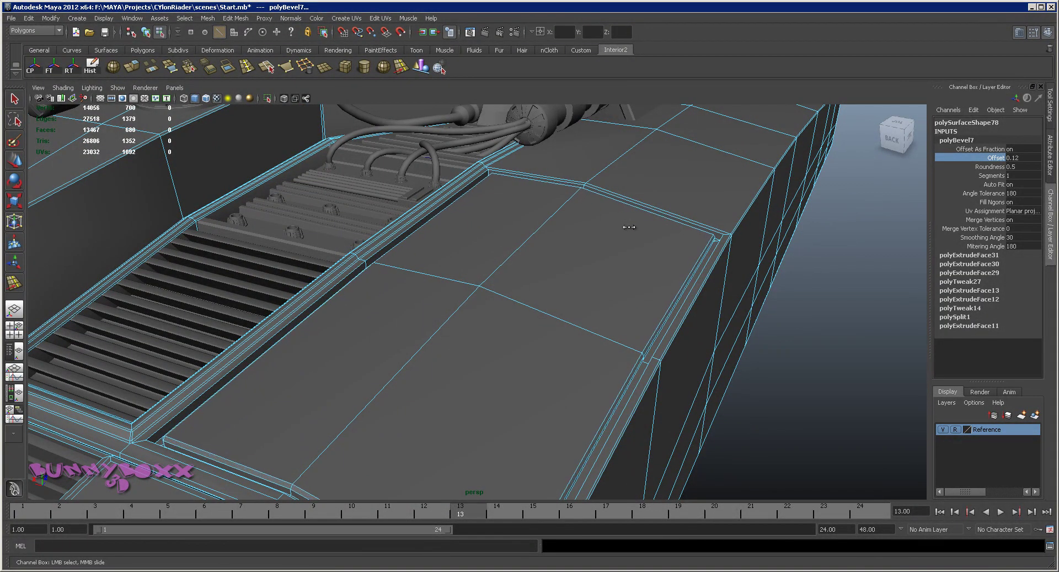
right_drag(637, 223, 648, 217)
scroll(665, 283, down, 8)
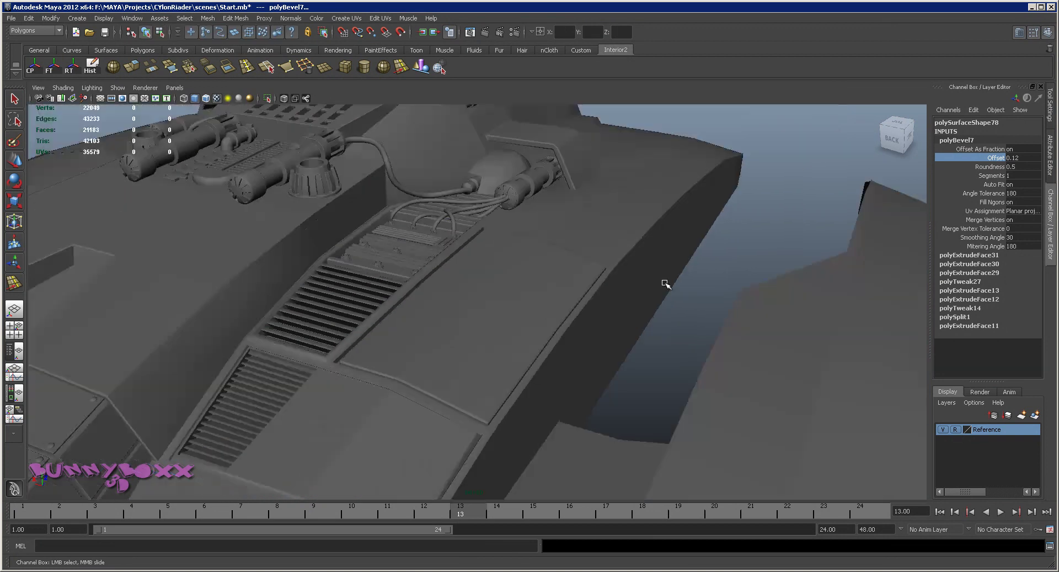
Select the three consecutive hull faces along the outer edge just ahead of the grooved panel.
alt+drag(681, 274, 524, 271)
click(503, 302)
scroll(513, 326, up, 3)
right_drag(461, 333, 461, 352)
click(465, 352)
alt+middle_drag(669, 387, 592, 301)
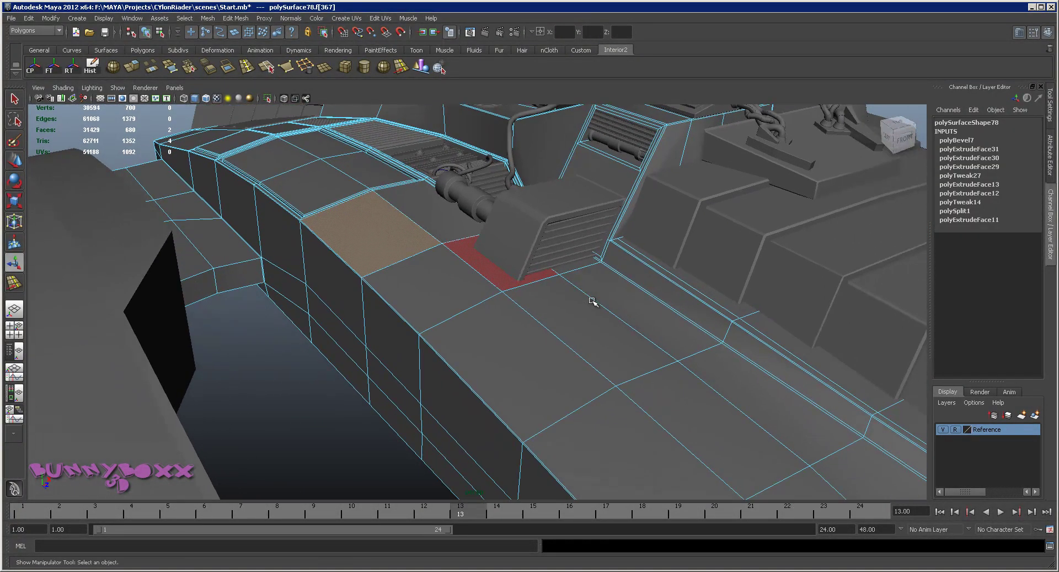
shift+click(476, 320)
Turn off Keep Faces Together and extrude the three faces individually with an offset of 0.09.
alt+drag(477, 320, 356, 128)
click(233, 21)
click(243, 35)
alt+drag(661, 193, 593, 287)
shift+right_drag(593, 287, 595, 306)
alt+drag(596, 306, 585, 266)
scroll(988, 248, down, 4)
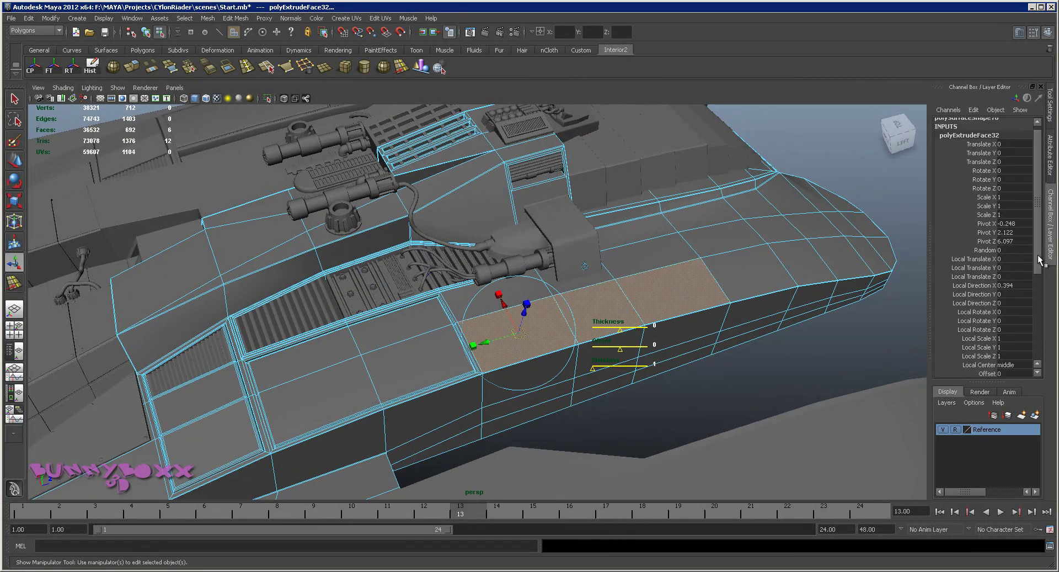
click(988, 286)
middle_drag(673, 313, 683, 311)
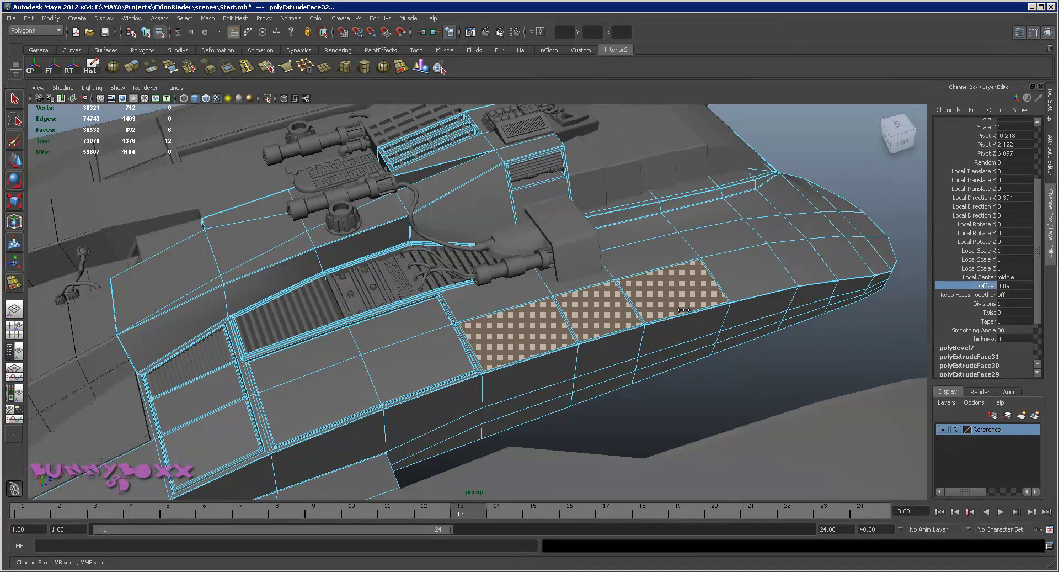
Extrude the three inset faces a second time with an offset of 0.09.
scroll(678, 315, up, 4)
key(g)
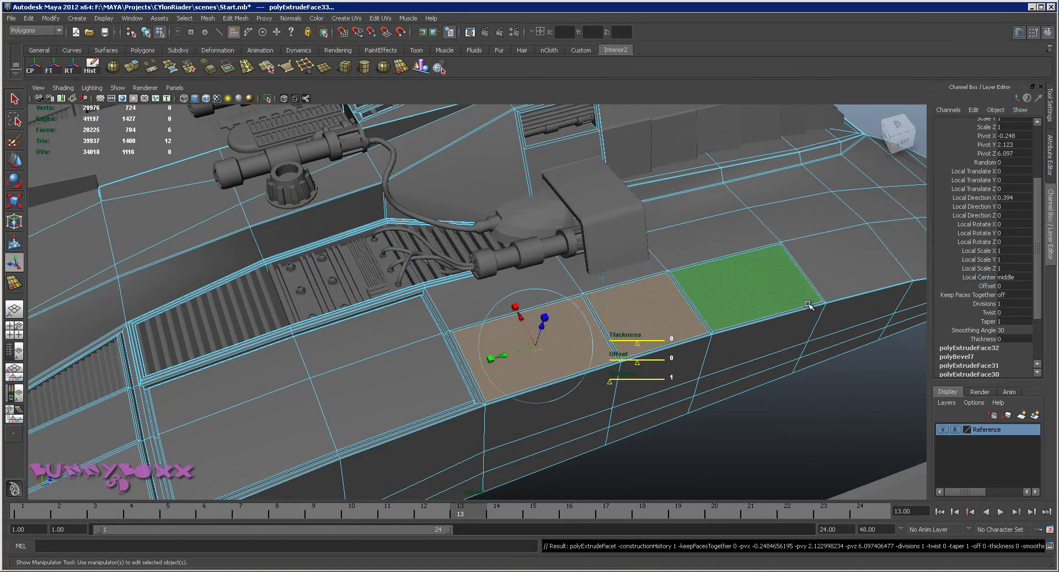
click(993, 286)
middle_drag(646, 319, 651, 318)
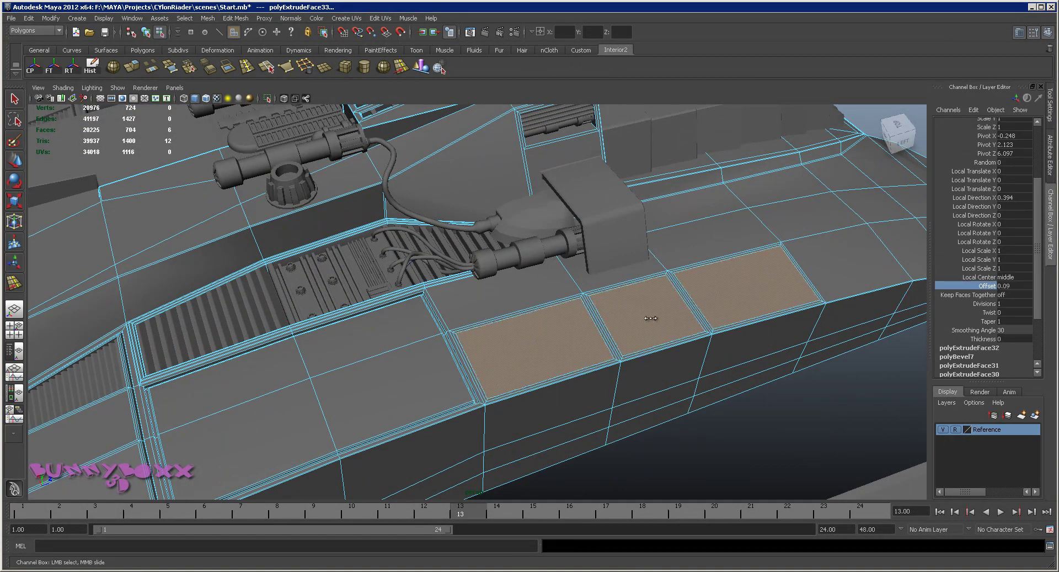
Select the inner border faces around the first two of the three inset panels.
scroll(651, 319, up, 3)
right_click(577, 328)
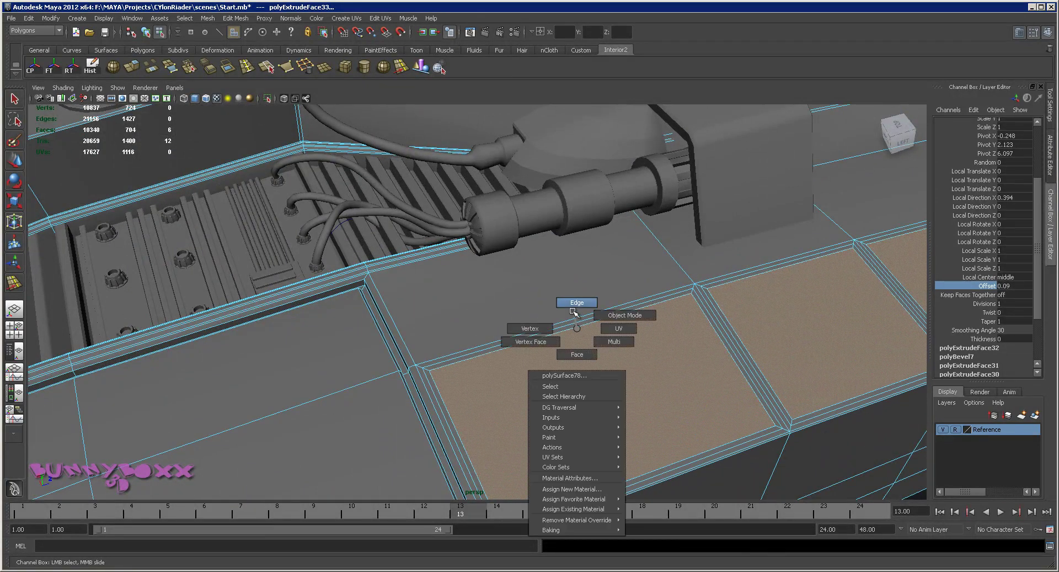
click(561, 356)
click(574, 325)
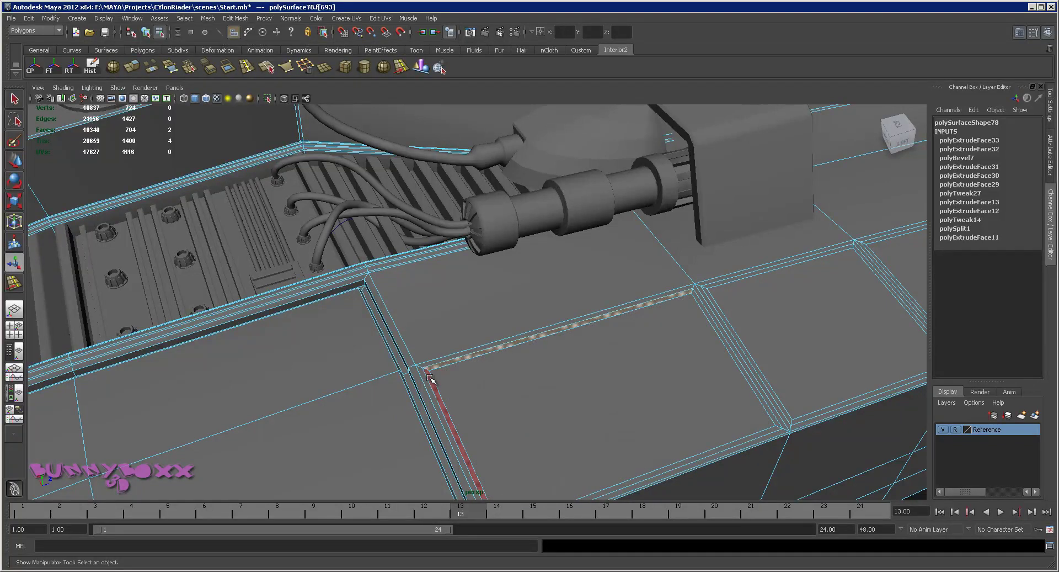
shift+click(564, 390)
alt+middle_drag(564, 389, 505, 343)
shift+click(521, 445)
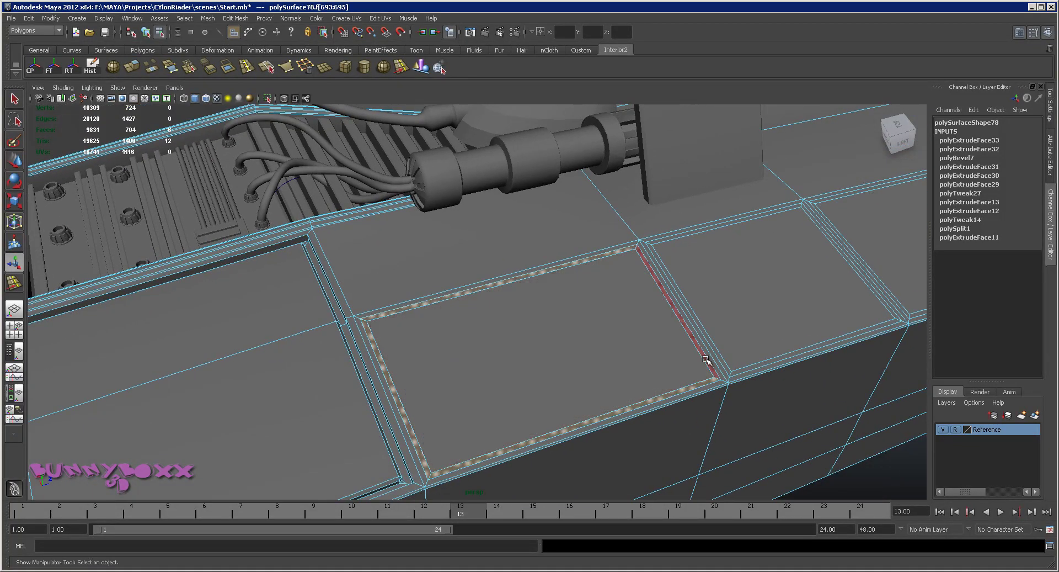
shift+click(708, 340)
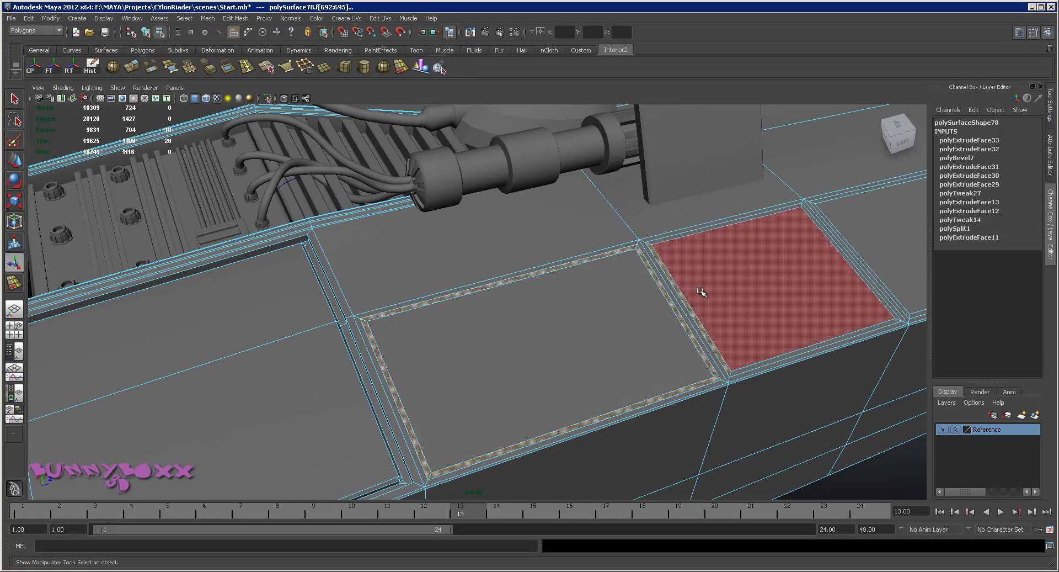
shift+click(685, 239)
shift+click(771, 359)
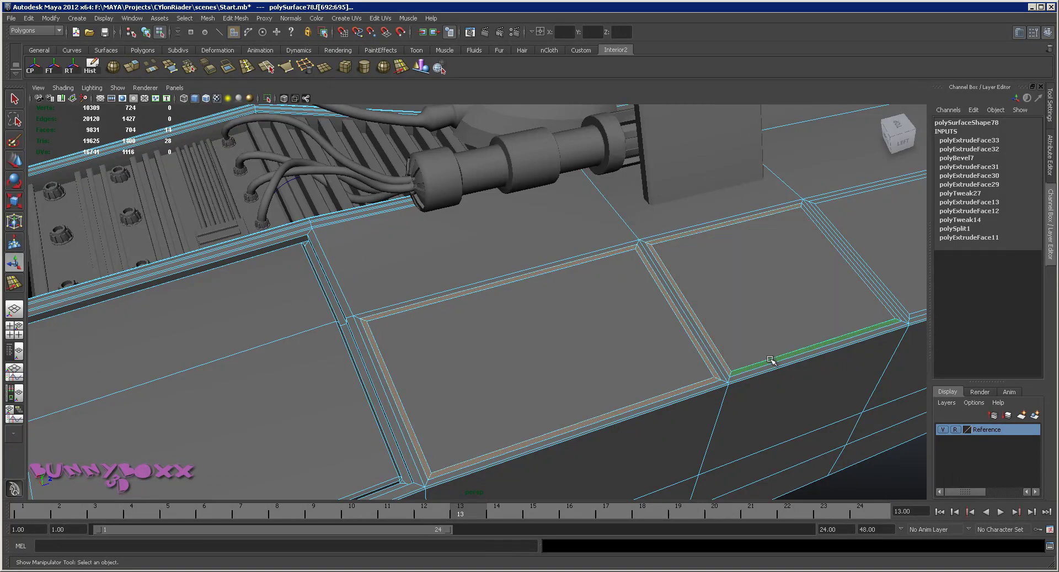
Turn on Keep Faces Together and add the third panel's inner border faces to the selection.
click(237, 19)
click(247, 35)
alt+middle_drag(731, 225, 475, 265)
scroll(518, 277, up, 1)
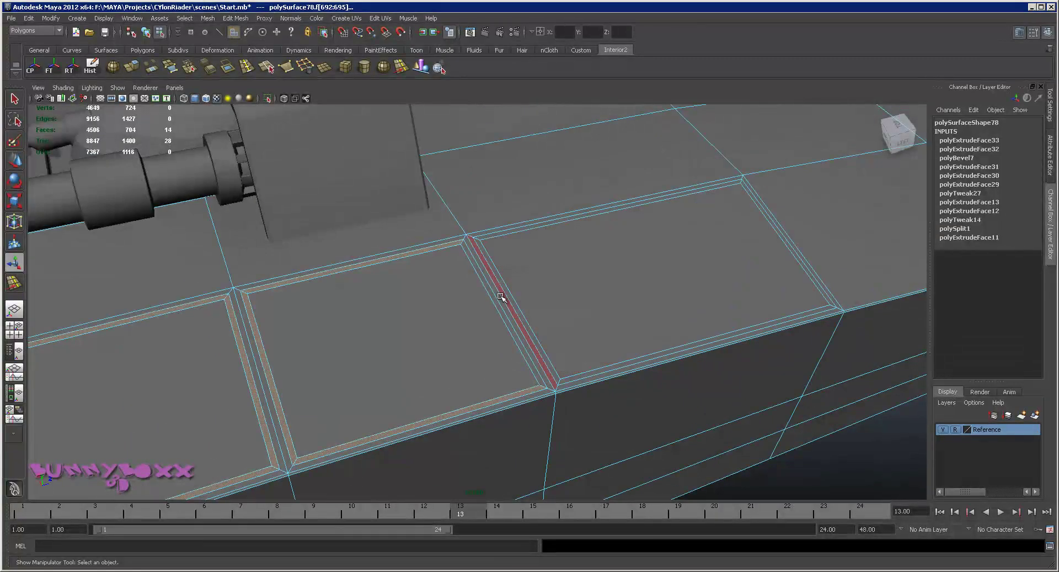
shift+click(522, 229)
shift+click(486, 255)
shift+click(605, 366)
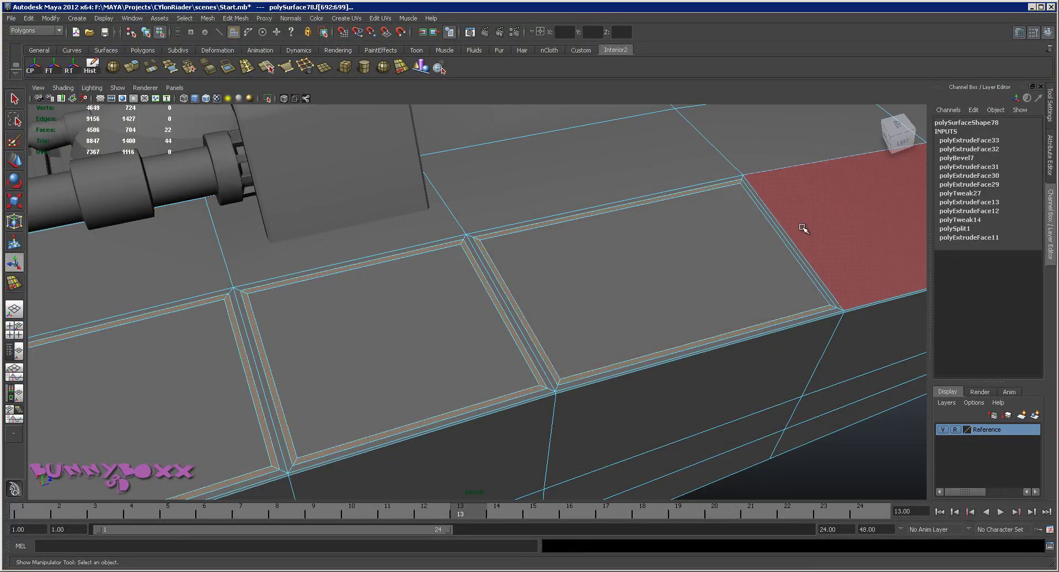
shift+click(772, 221)
Extrude the selected border faces inward by -0.054 in local Z to form grooves around the three panels.
scroll(769, 222, down, 3)
alt+drag(735, 230, 700, 245)
shift+right_drag(585, 257, 586, 274)
drag(411, 287, 415, 280)
scroll(420, 278, up, 3)
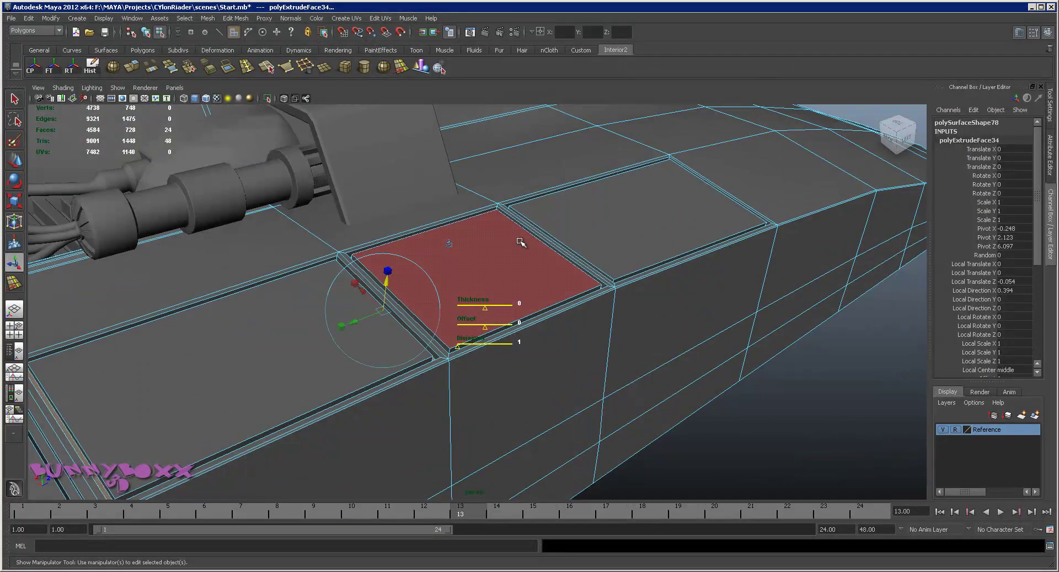
Select the three central panel faces and convert the selection to their perimeter edges.
right_click(520, 242)
click(520, 267)
click(520, 255)
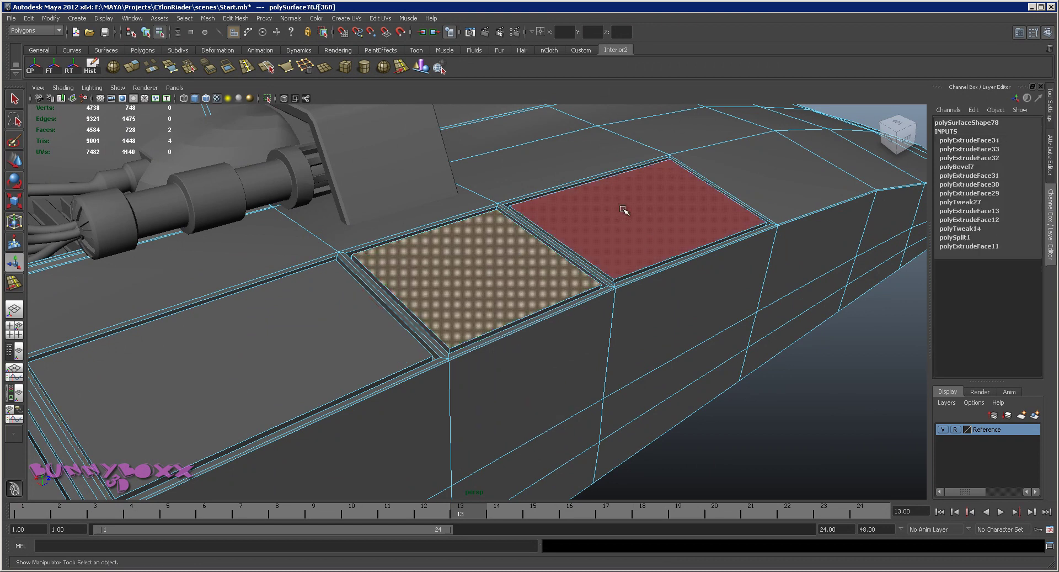
shift+click(624, 213)
shift+click(319, 309)
shift+right_click(319, 310)
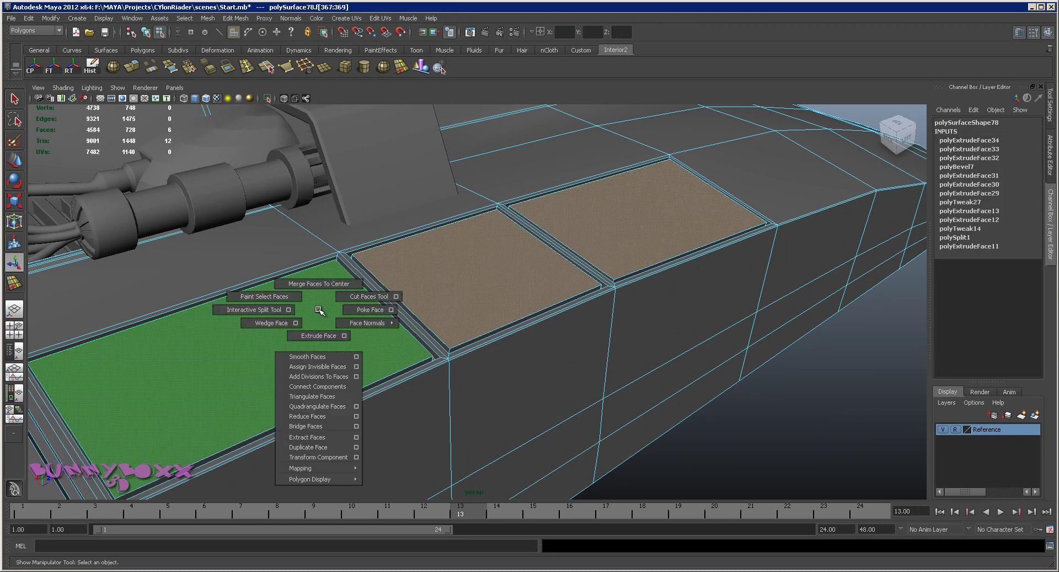
ctrl+right_drag(318, 310, 320, 266)
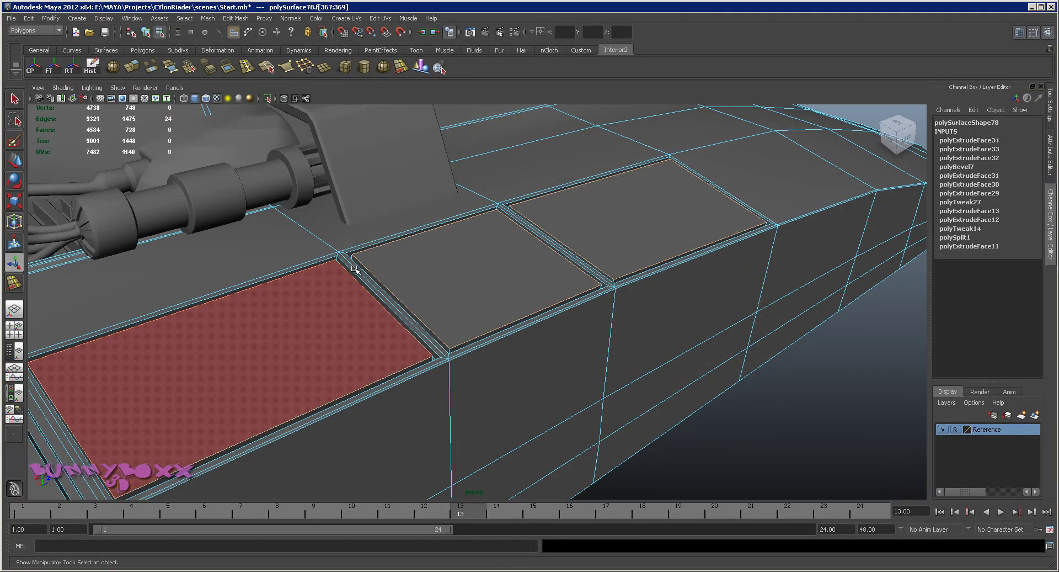
Bevel the perimeter edges of the three central panel faces with an offset of 0.15.
click(983, 141)
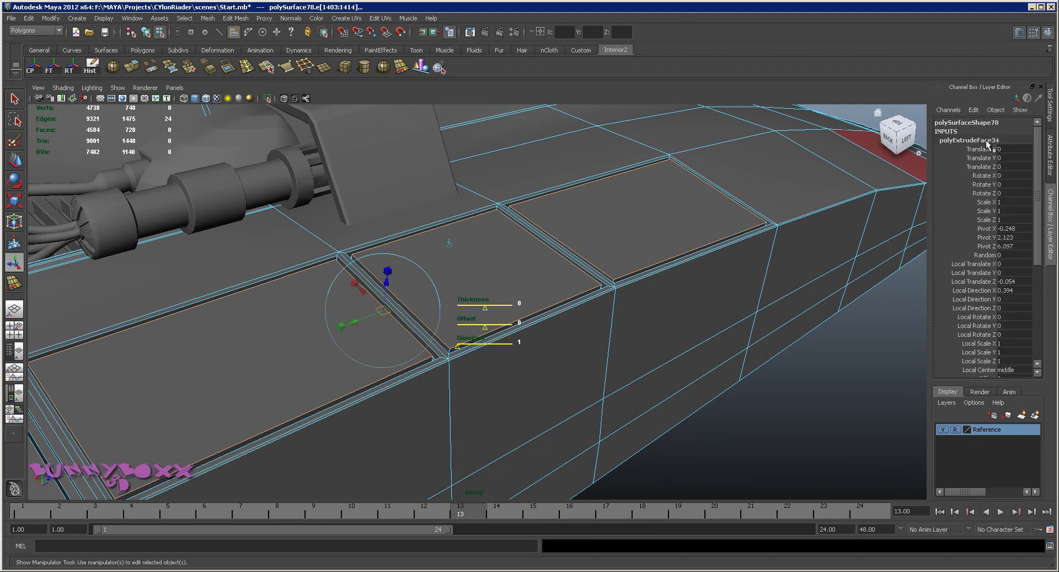
key(ctrl+z)
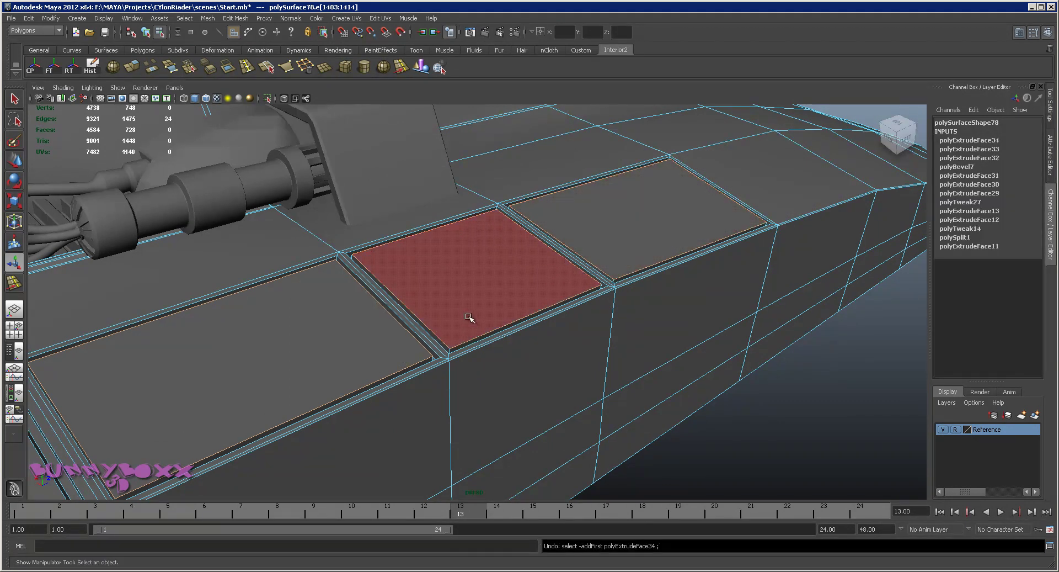
shift+right_drag(472, 301, 562, 292)
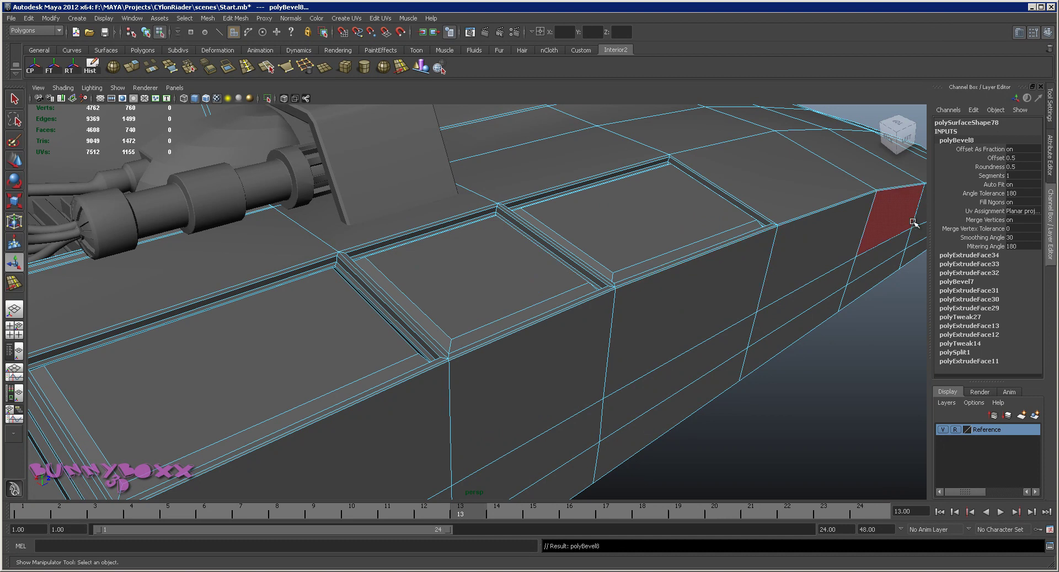
middle_drag(623, 226, 605, 231)
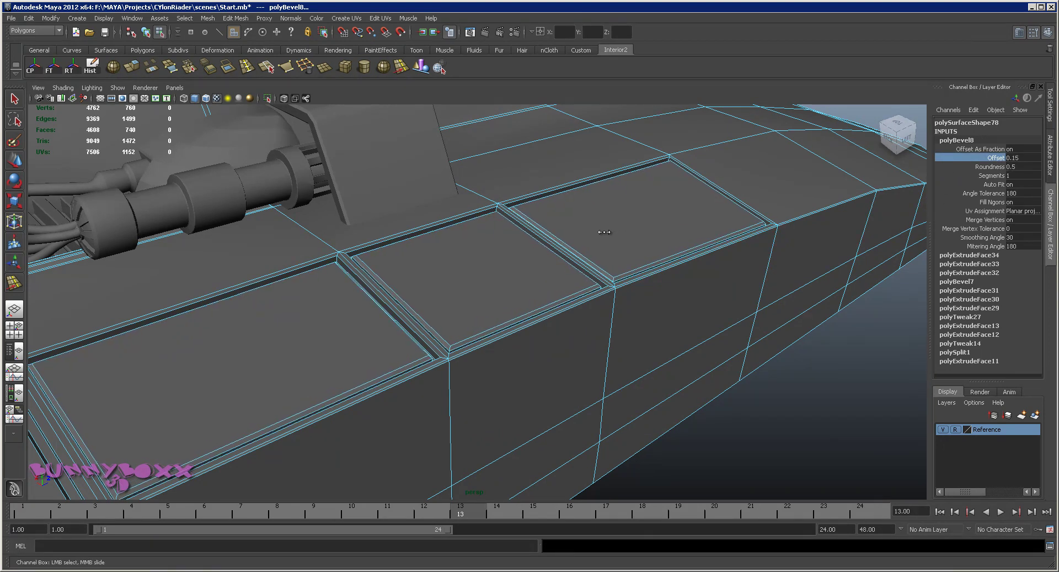
right_drag(621, 223, 624, 221)
Bevel the outer edge loops of the grooves around the three panels with an offset of 0.1.
scroll(657, 282, down, 6)
alt+drag(659, 283, 497, 256)
scroll(501, 296, up, 6)
alt+drag(409, 302, 421, 360)
click(518, 345)
alt+drag(518, 345, 488, 288)
scroll(489, 291, up, 2)
right_drag(435, 288, 435, 263)
alt+drag(434, 265, 485, 307)
mouse_move(484, 307)
right_down()
mouse_move(502, 294)
mouse_move(331, 335)
mouse_move(465, 338)
mouse_move(494, 329)
mouse_move(494, 307)
right_up()
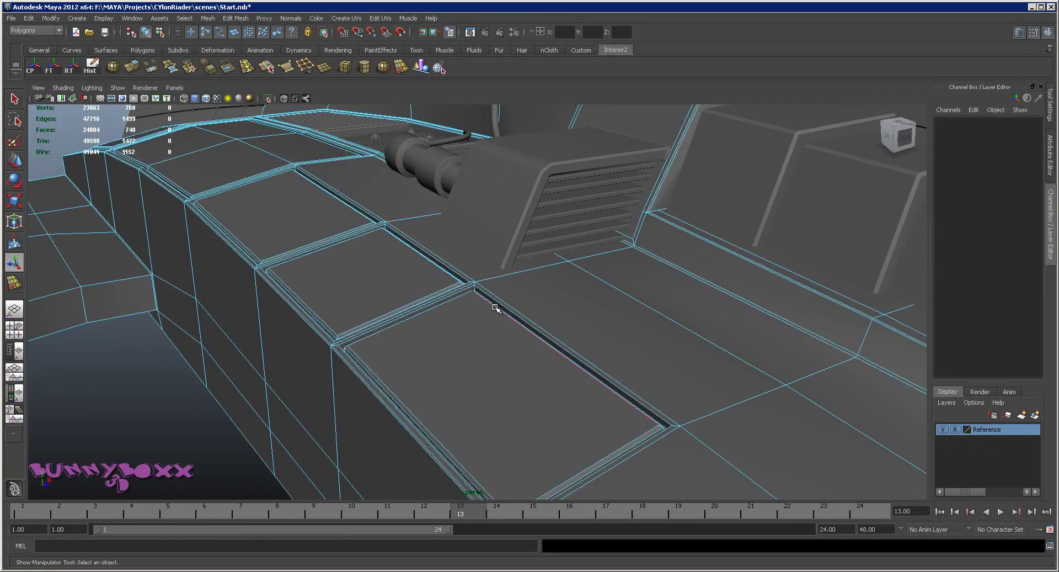
scroll(492, 298, up, 3)
double_click(497, 294)
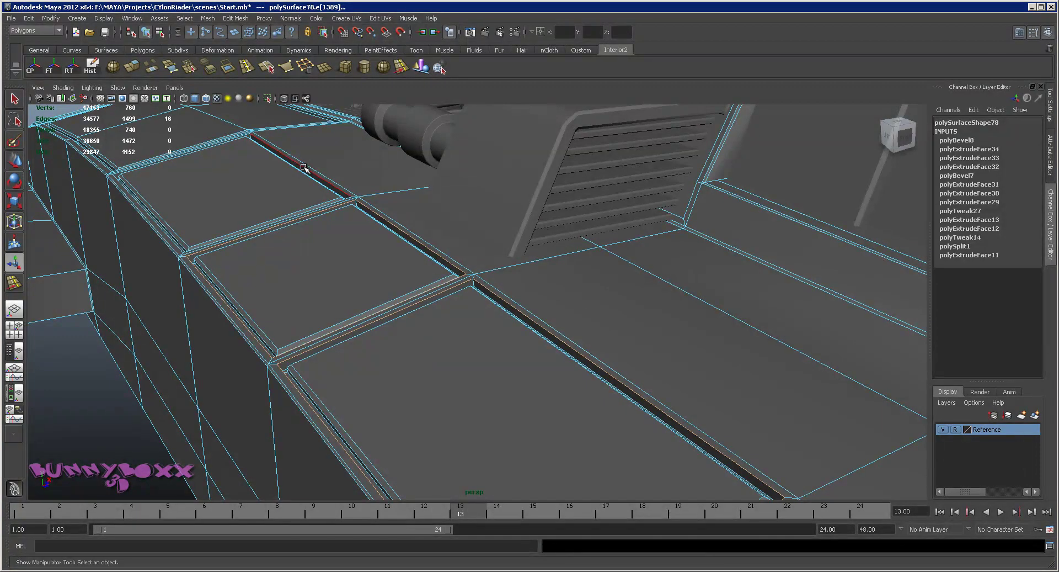
shift+right_drag(406, 348, 457, 351)
middle_drag(778, 241, 750, 248)
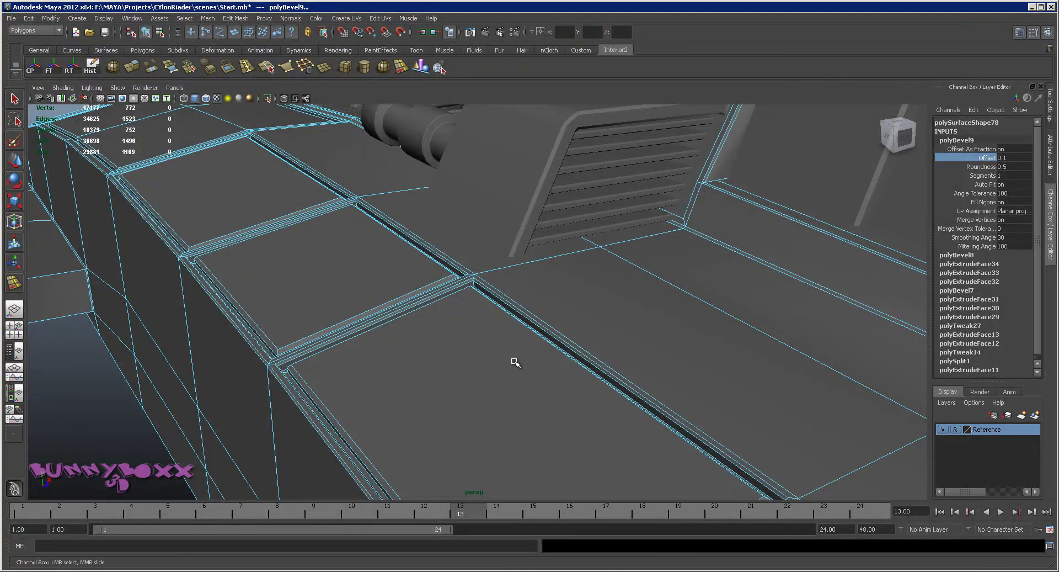
right_drag(533, 350, 535, 351)
Examine the hull's back plate, vents and bevelled side panels from several angles.
scroll(525, 359, down, 6)
alt+drag(523, 359, 262, 392)
alt+drag(556, 363, 518, 318)
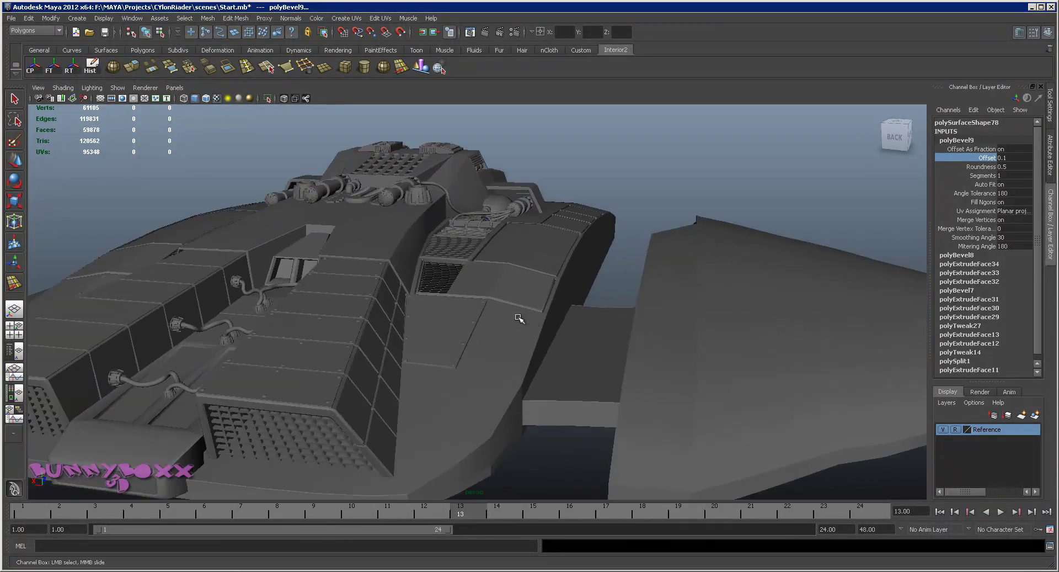
scroll(519, 319, up, 3)
alt+drag(584, 316, 458, 346)
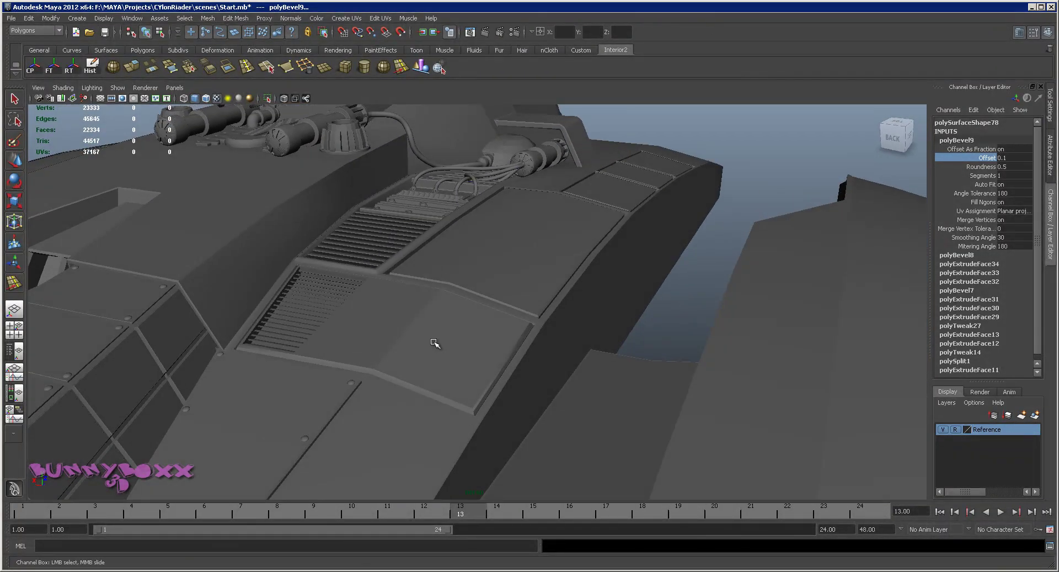
alt+drag(258, 414, 401, 321)
click(275, 263)
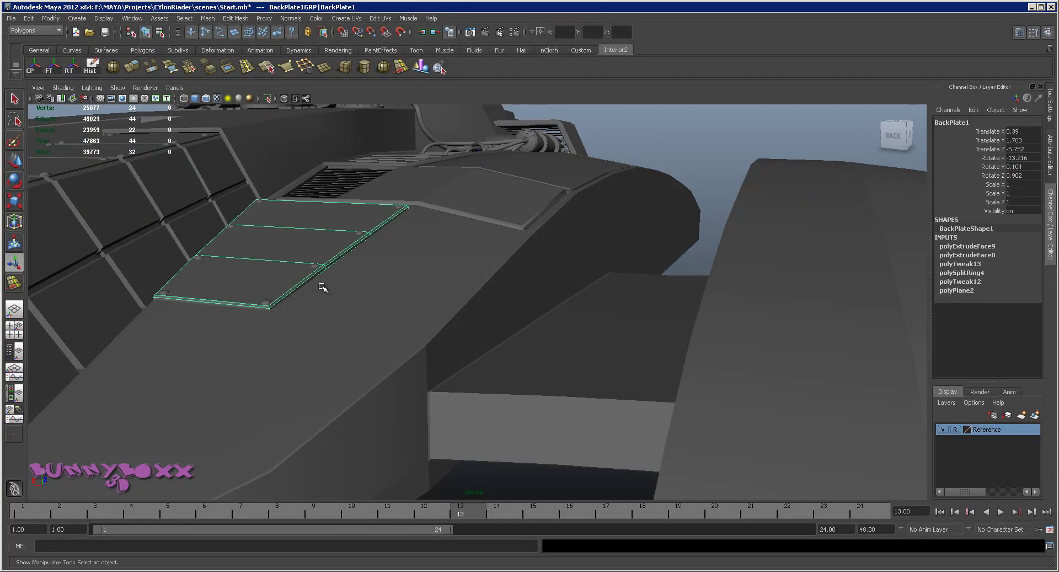
alt+drag(671, 210, 470, 256)
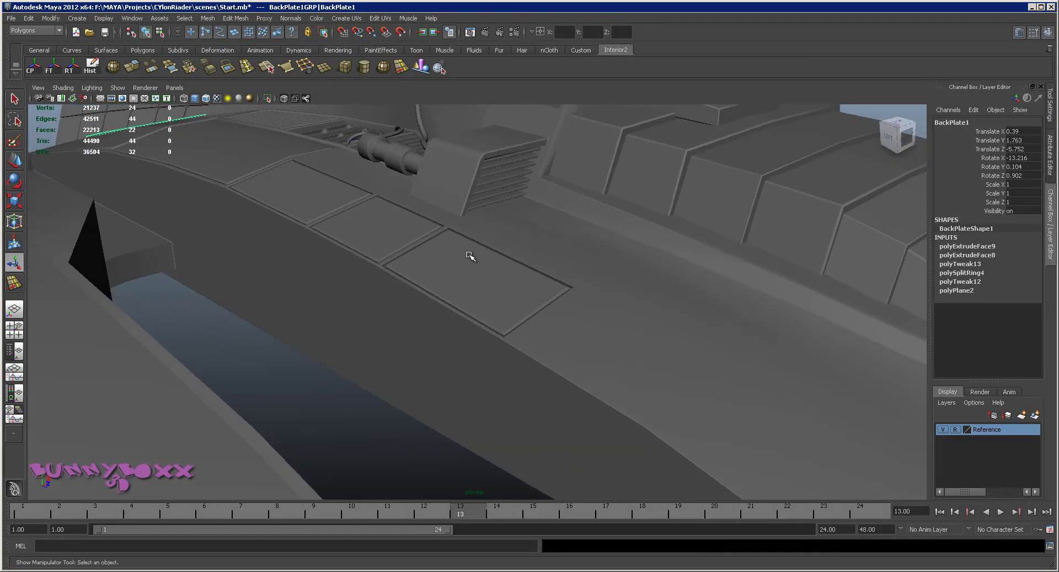
click(386, 217)
alt+drag(389, 217, 371, 229)
scroll(357, 239, up, 4)
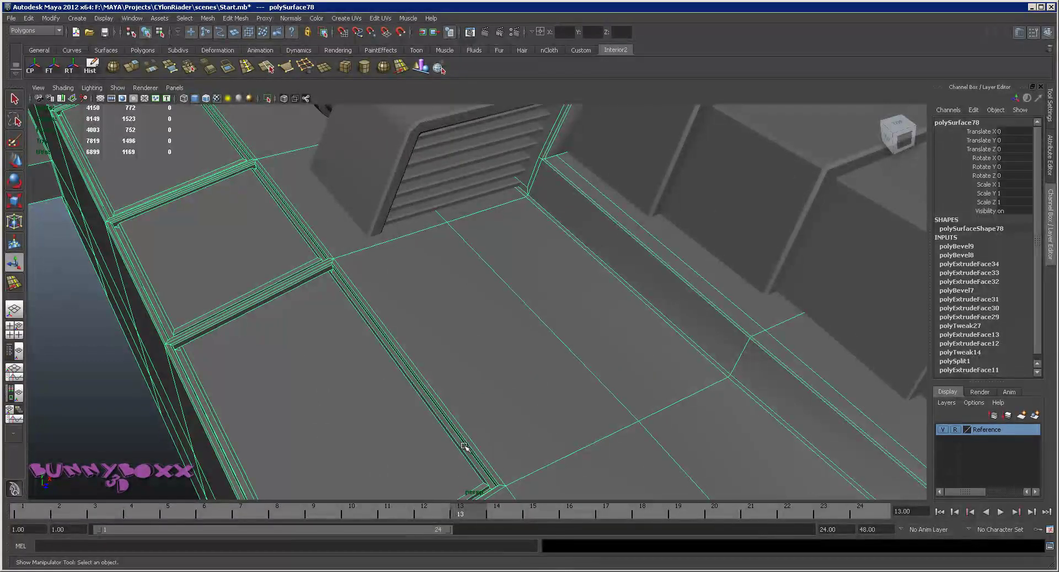
alt+drag(367, 328, 581, 287)
right_click(591, 287)
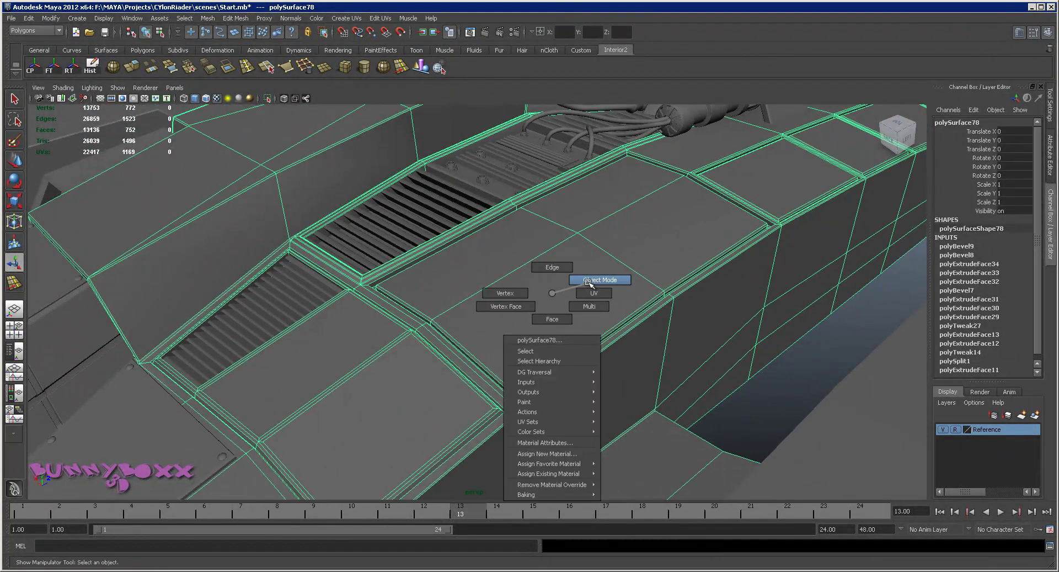
key(f)
click(744, 277)
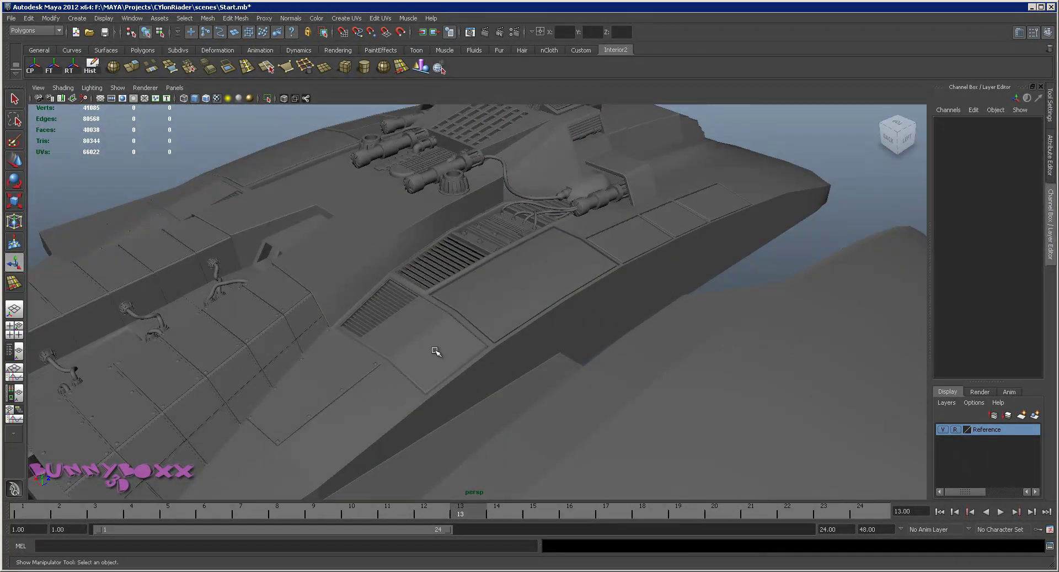
Duplicate a back-plate rivet and move the copy to the large side panel's rear corner beside the vent.
scroll(454, 331, up, 5)
click(430, 399)
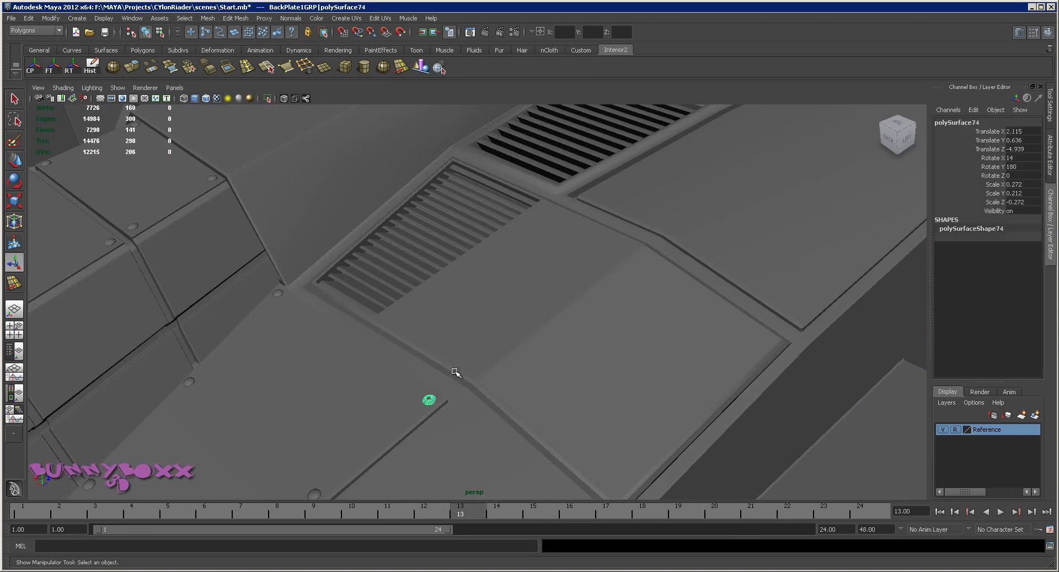
key(ctrl+d)
key(w)
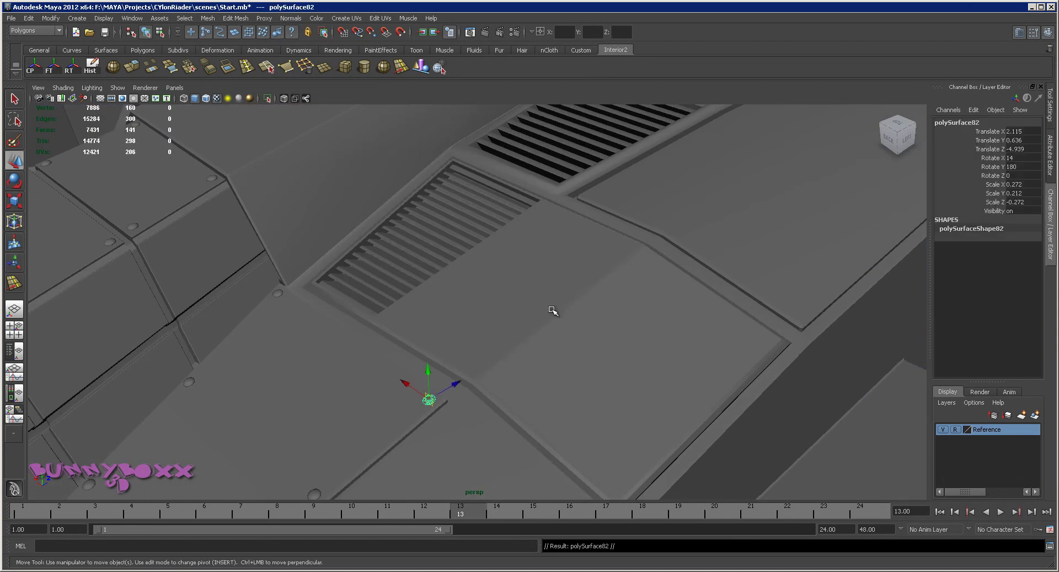
scroll(544, 315, down, 5)
drag(483, 326, 567, 270)
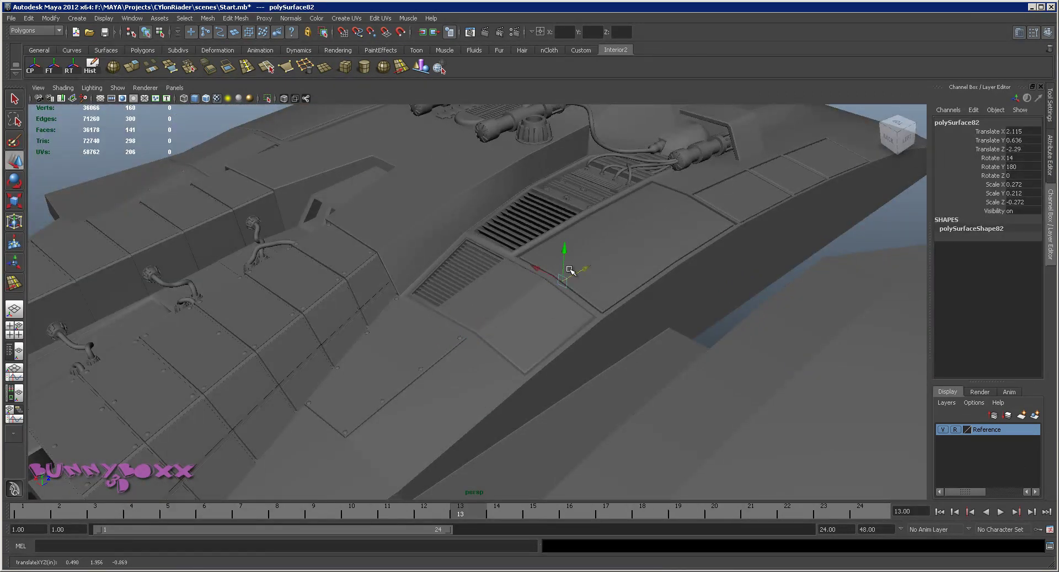
scroll(609, 283, up, 3)
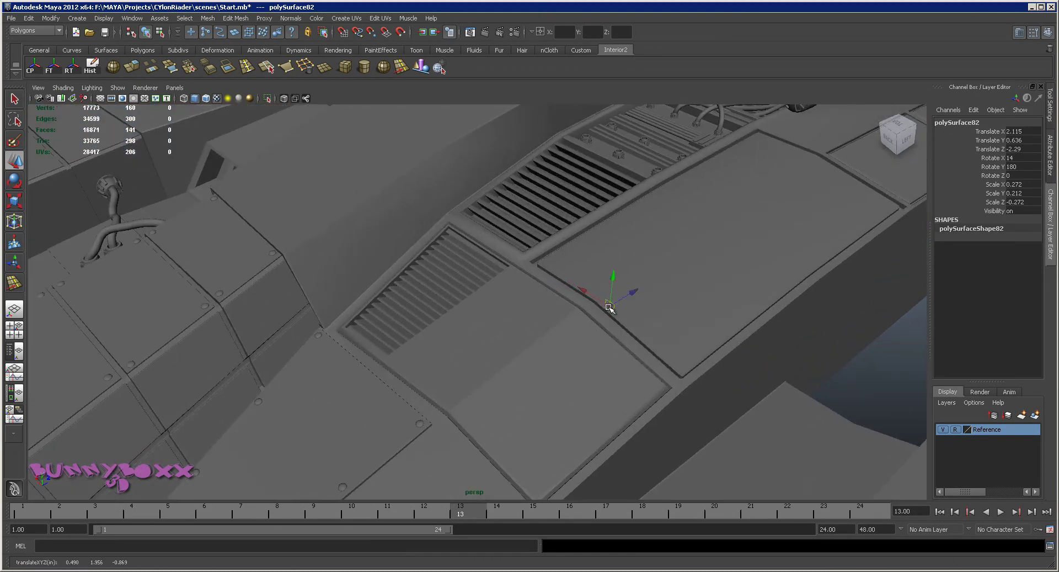
drag(541, 266, 540, 263)
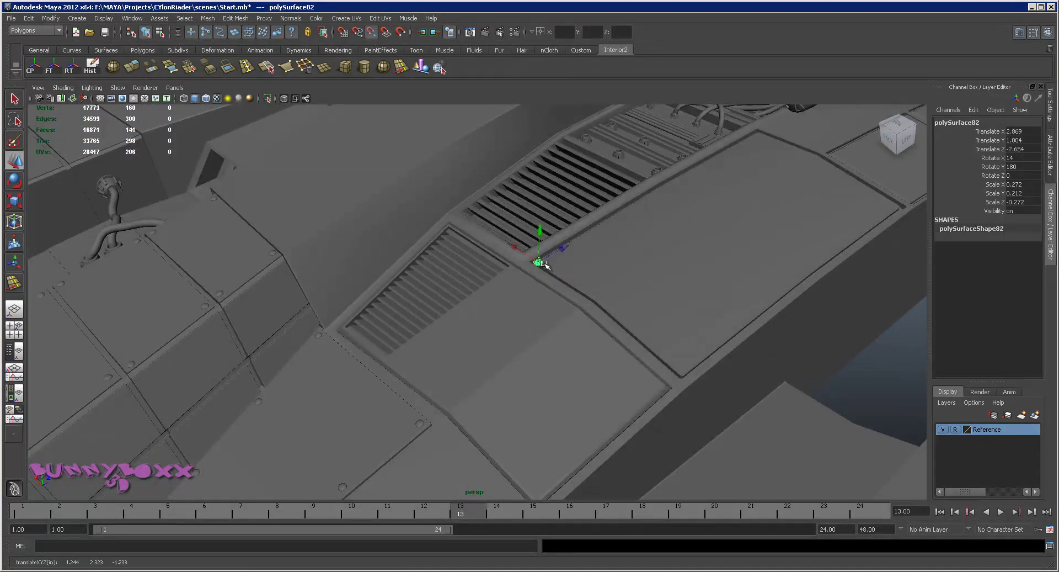
Seat the rivet inside the panel corner at X 2.798, Y 1.013, Z -2.594 and set its X rotation to 4.
scroll(578, 275, up, 4)
key(f)
alt+right_drag(693, 281, 447, 298)
alt+drag(411, 308, 449, 291)
middle_drag(449, 291, 486, 298)
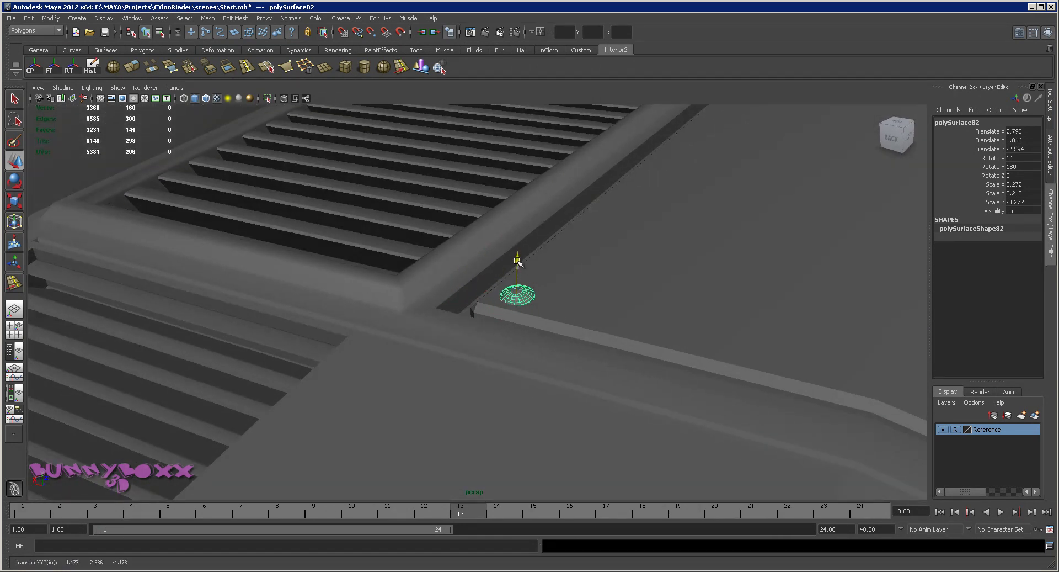
key(e)
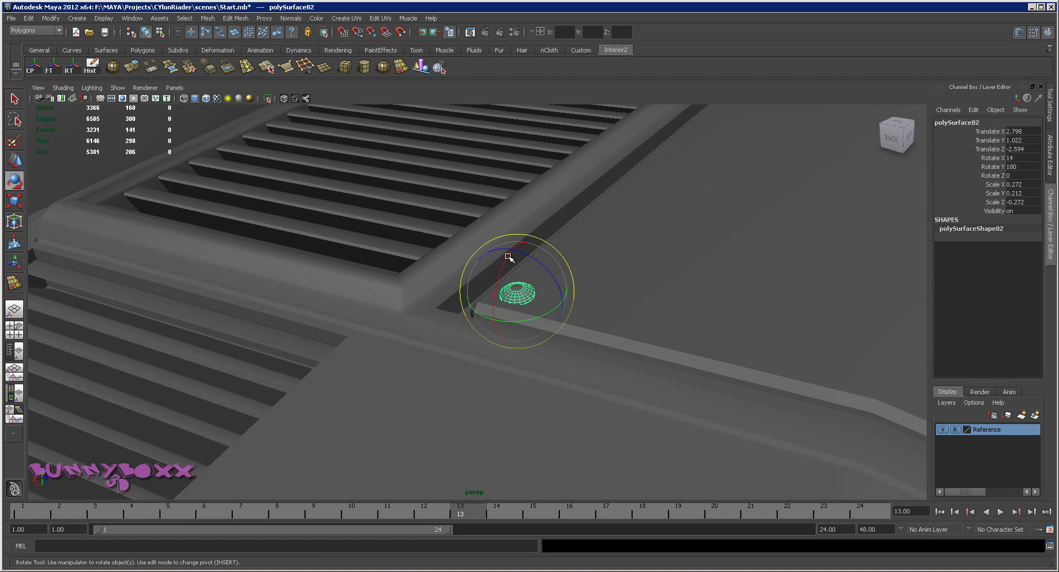
alt+drag(613, 295, 496, 321)
key(w)
Duplicate the corner rivet and place the copy in the panel's far vent-side corner at Y 1.177, Z 1.441.
scroll(563, 308, down, 5)
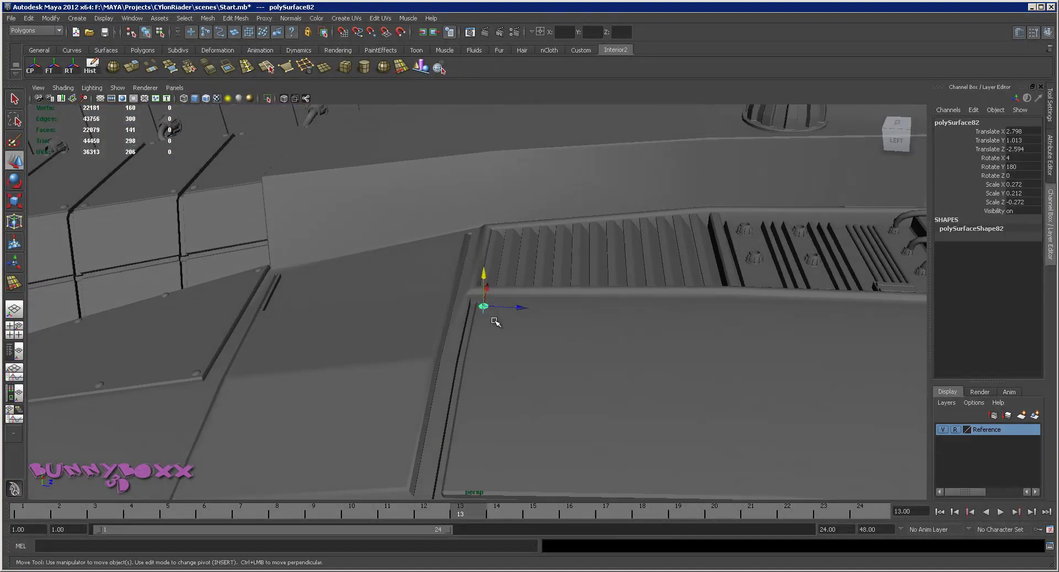
alt+drag(693, 324, 381, 310)
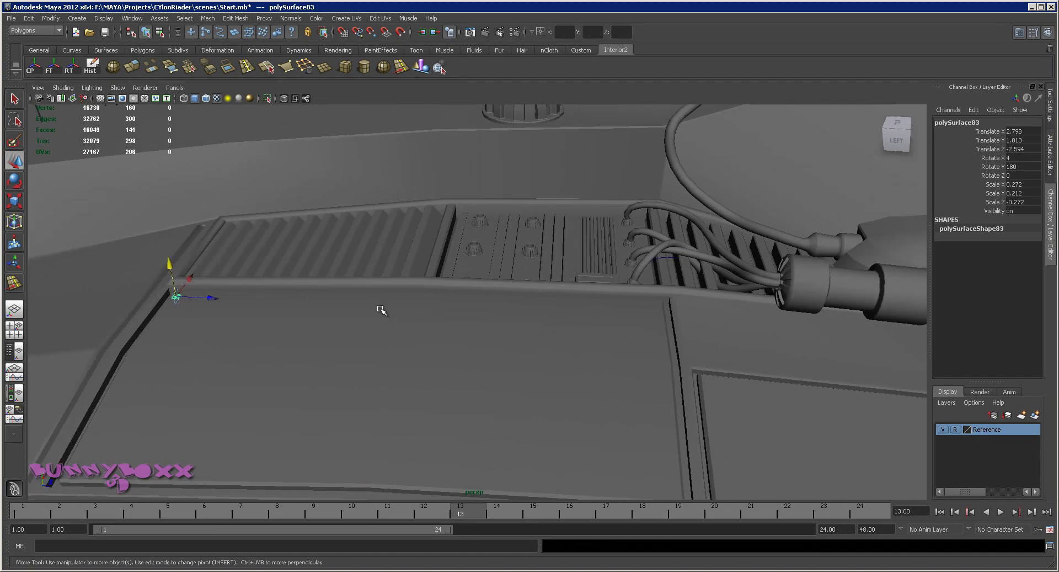
drag(215, 298, 662, 305)
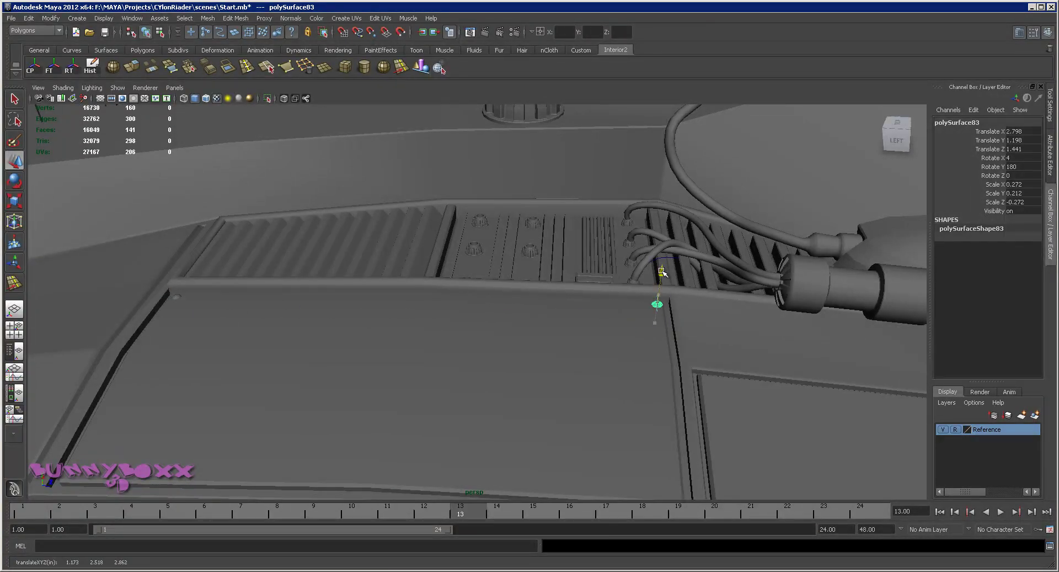
alt+right_drag(637, 279, 480, 252)
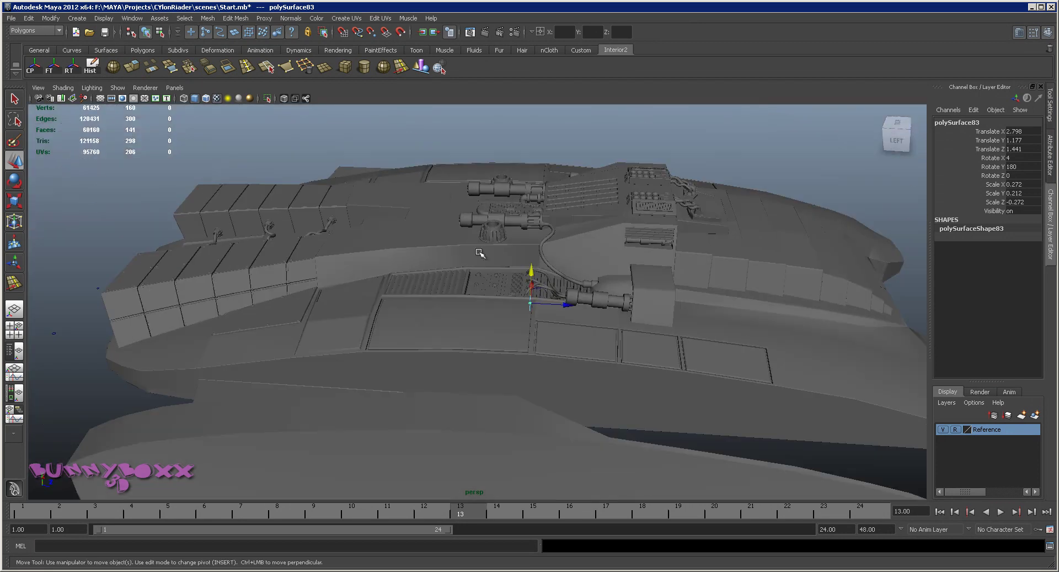
click(442, 149)
Duplicate the far-corner rivet and move the copy to the middle of the panel's vent-side edge at Z -0.304.
alt+drag(442, 150, 421, 290)
alt+right_drag(421, 291, 730, 317)
alt+drag(730, 317, 624, 243)
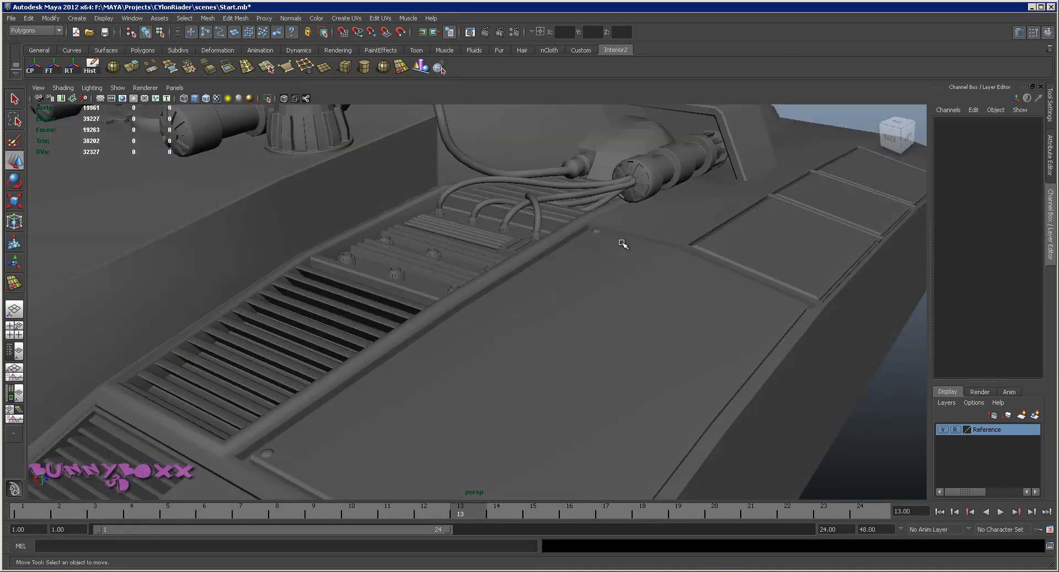
click(597, 232)
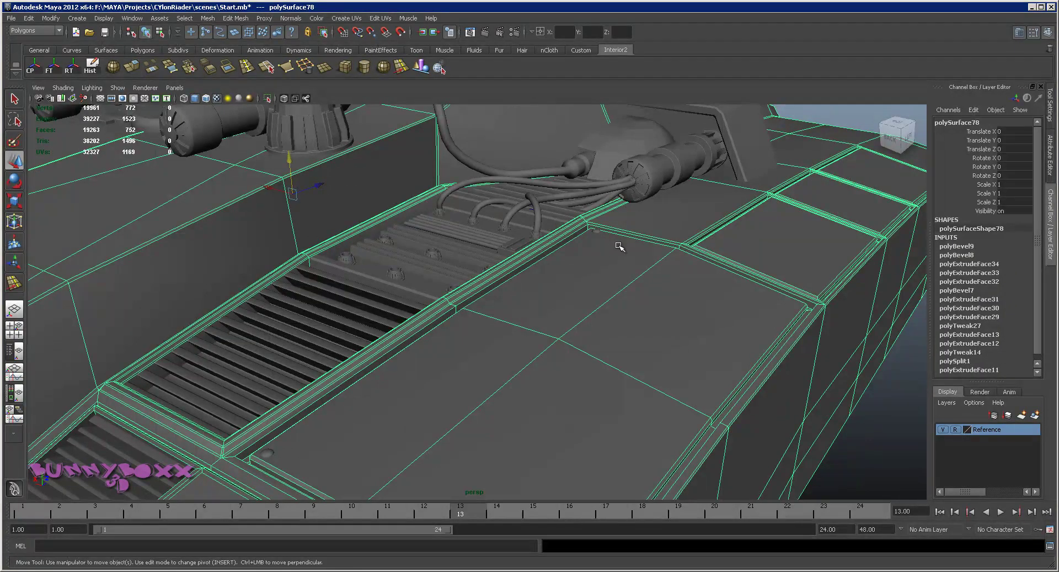
click(595, 231)
alt+drag(690, 266, 613, 252)
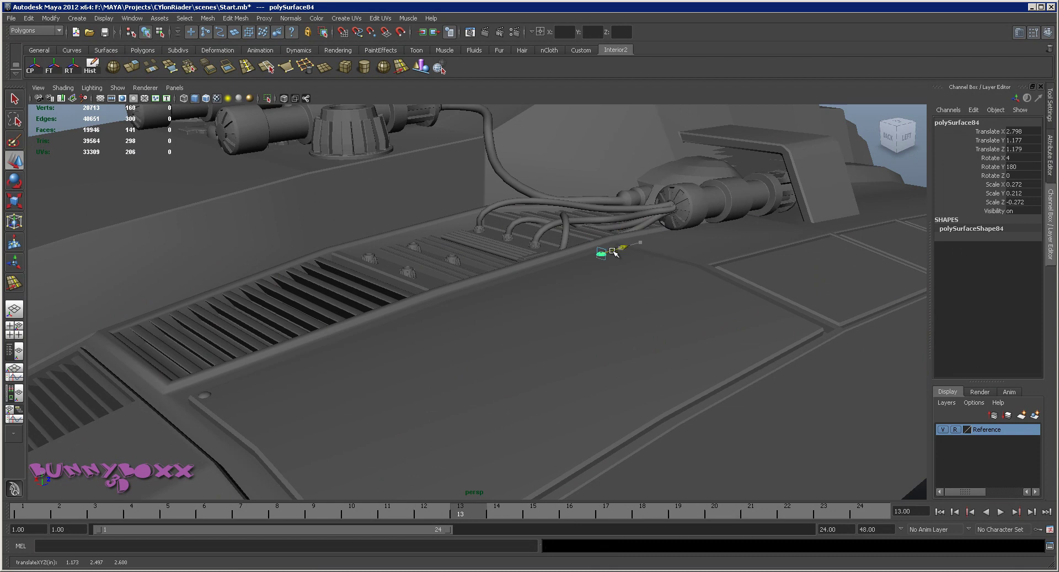
alt+drag(512, 298, 558, 271)
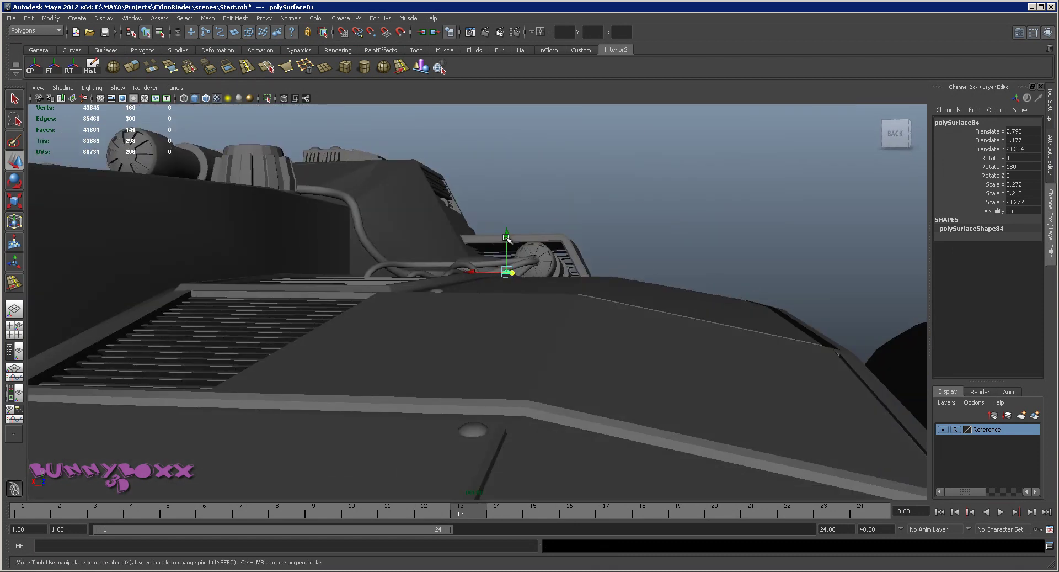
Lower the middle rivet onto the panel surface at Y 1.143 and set its X rotation to 1.
alt+drag(508, 243, 537, 307)
key(f)
key(e)
scroll(458, 255, down, 6)
scroll(556, 304, down, 4)
scroll(765, 324, down, 4)
click(711, 312)
alt+drag(658, 274, 611, 300)
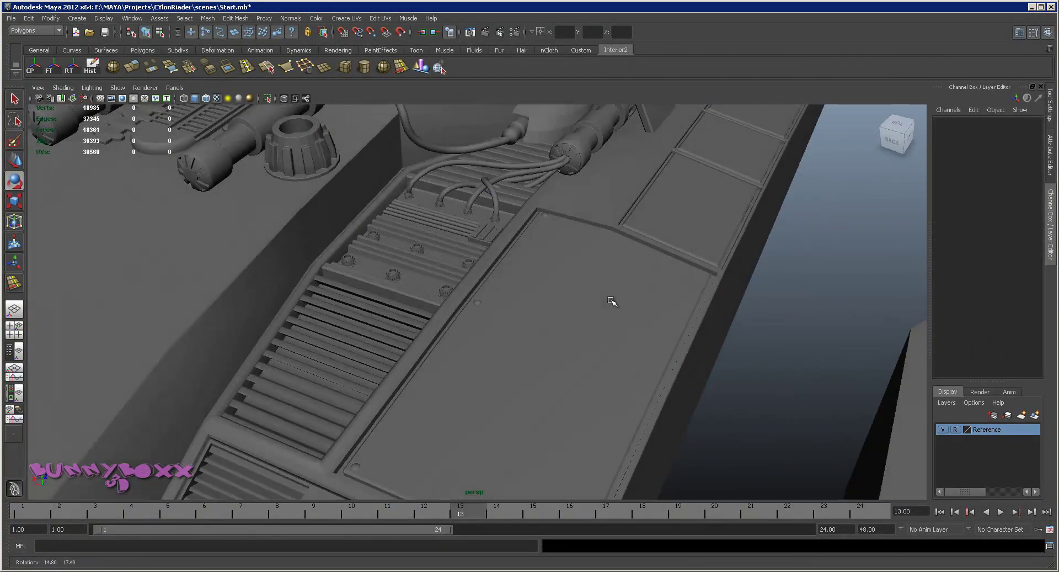
Delete the construction history of the hull surface holding the large panel.
click(535, 242)
scroll(548, 254, up, 2)
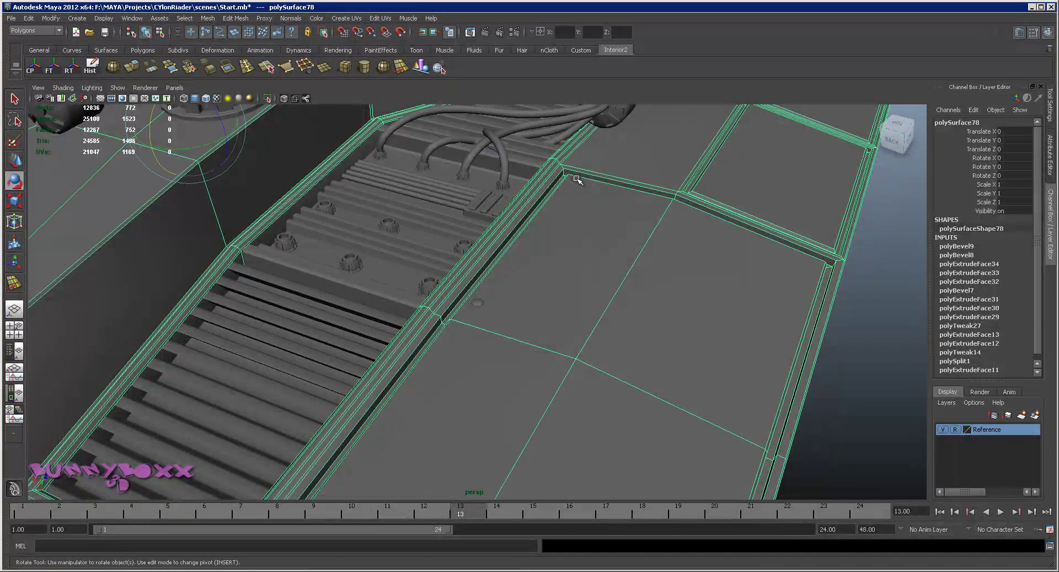
scroll(586, 183, up, 3)
alt+middle_drag(644, 182, 583, 285)
scroll(583, 286, up, 2)
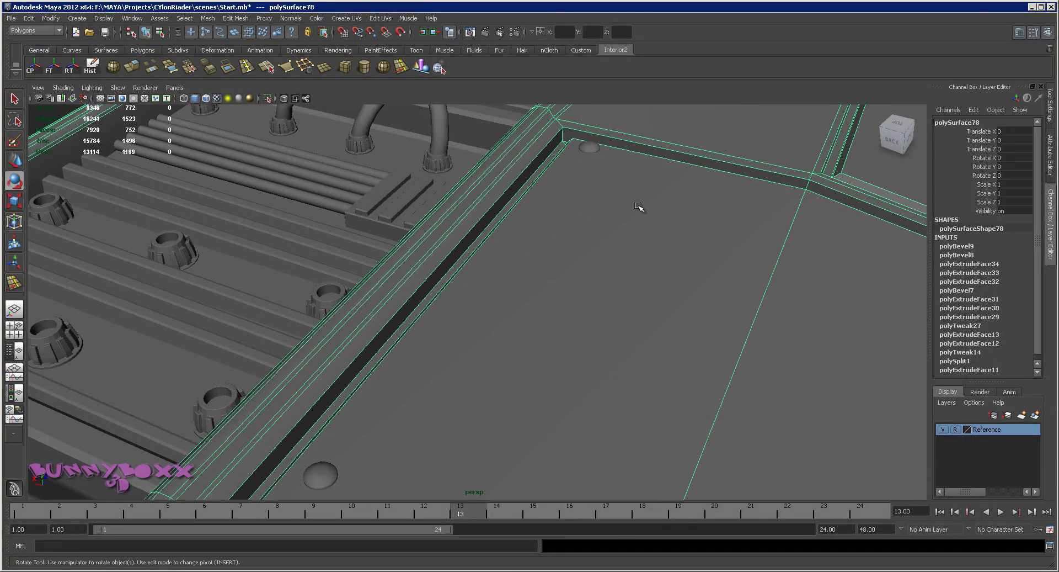
click(92, 67)
Duplicate the three rivets on the panel's vent-side edge together and move the copies across the panel to X 2.004.
click(580, 143)
scroll(409, 383, down, 3)
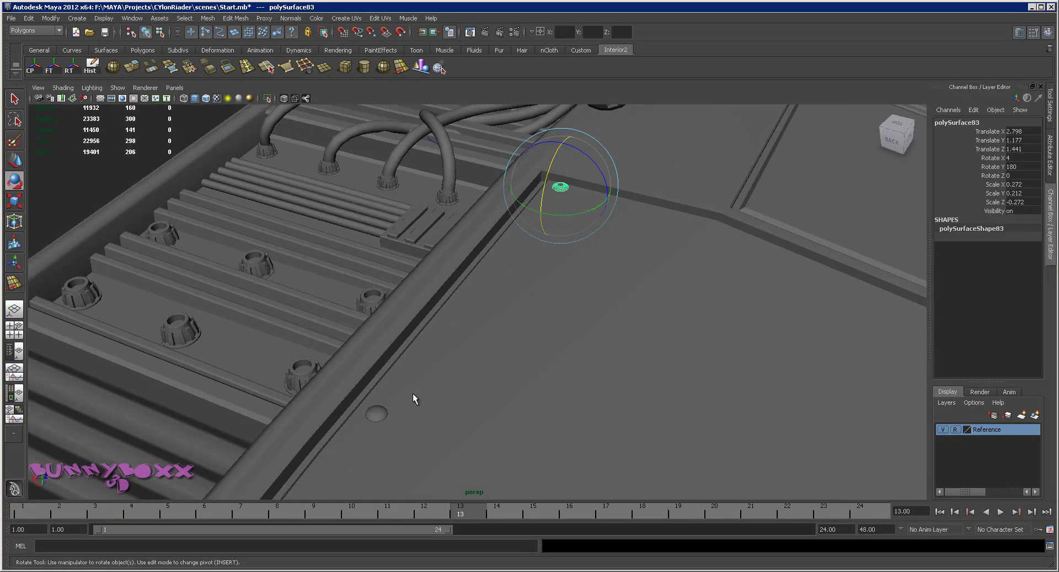
key(q)
alt+middle_drag(377, 420, 529, 179)
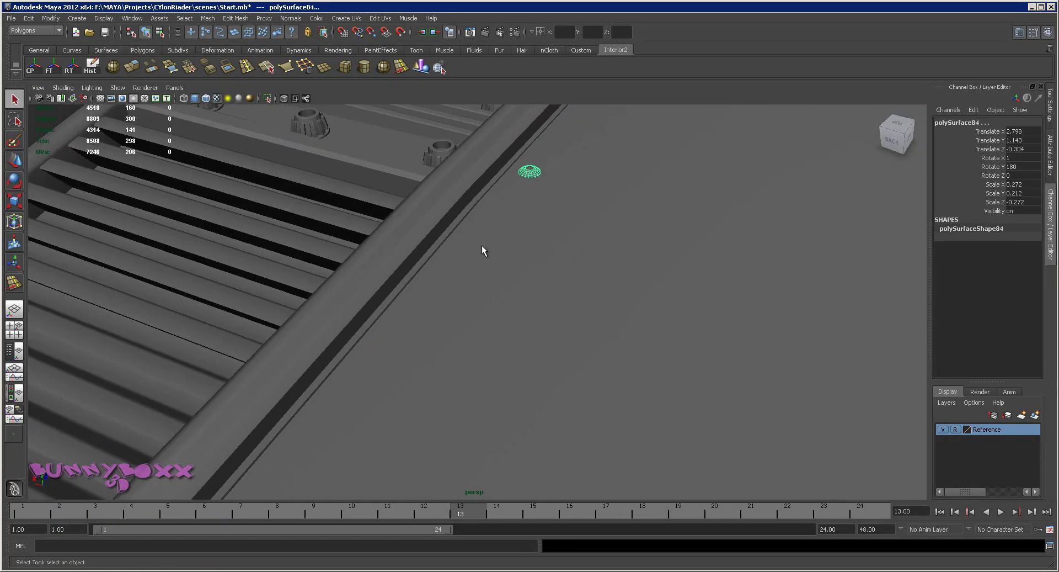
scroll(419, 353, down, 5)
scroll(408, 380, up, 1)
alt+middle_drag(401, 396, 419, 342)
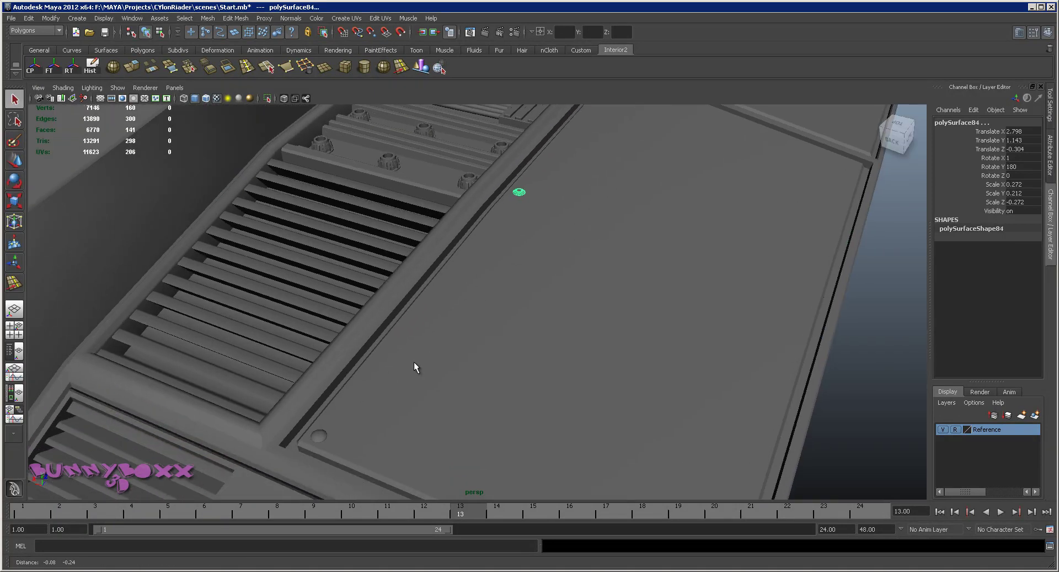
scroll(381, 381, down, 2)
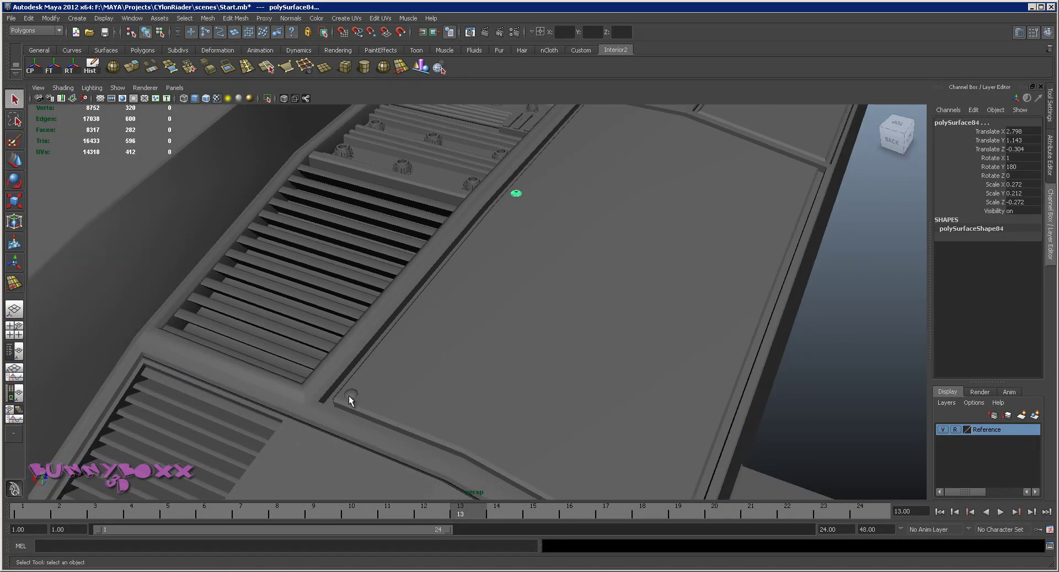
key(ctrl+d)
key(w)
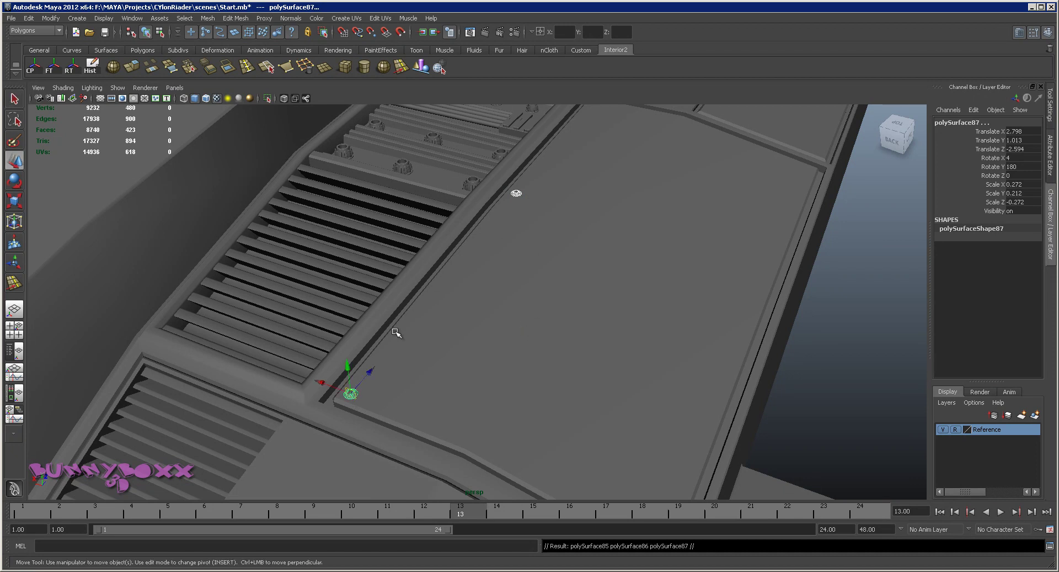
drag(323, 390, 343, 382)
Adjust the height of the three copied rivets together, bringing the near-corner copy to Y 1.002.
alt+drag(451, 398, 371, 238)
drag(221, 212, 222, 206)
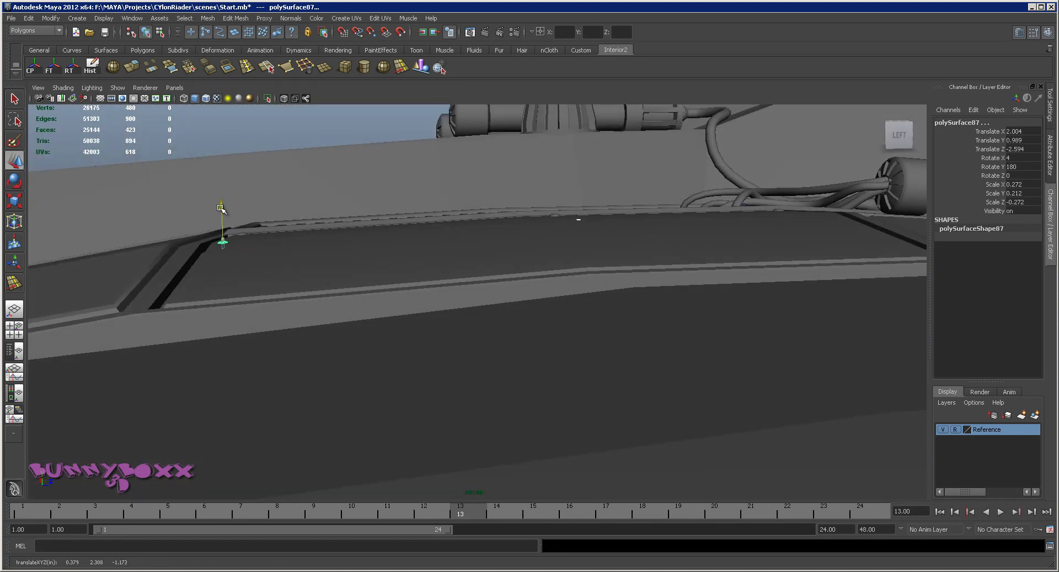
alt+middle_drag(585, 187, 498, 258)
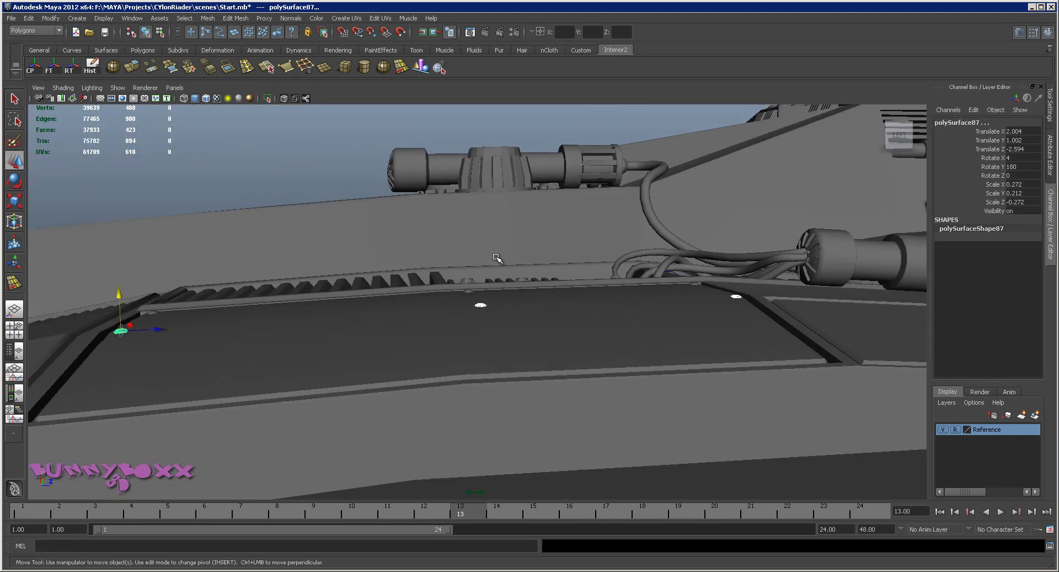
Raise the middle copied rivet to Y 1.138 and tilt it to a Z rotation of about 7.
alt+right_drag(498, 258, 498, 299)
drag(486, 312, 619, 282)
key(e)
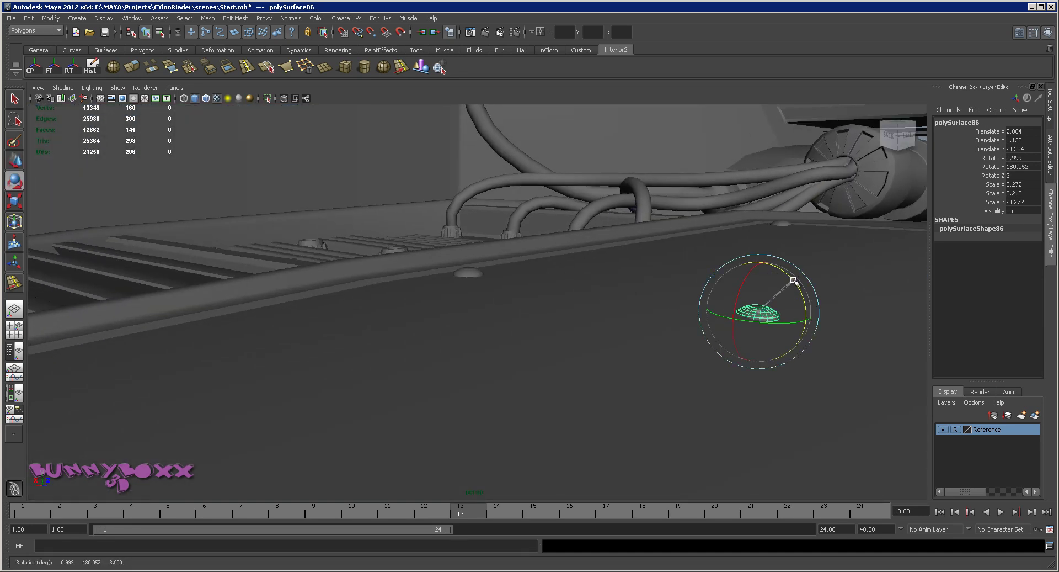
key(w)
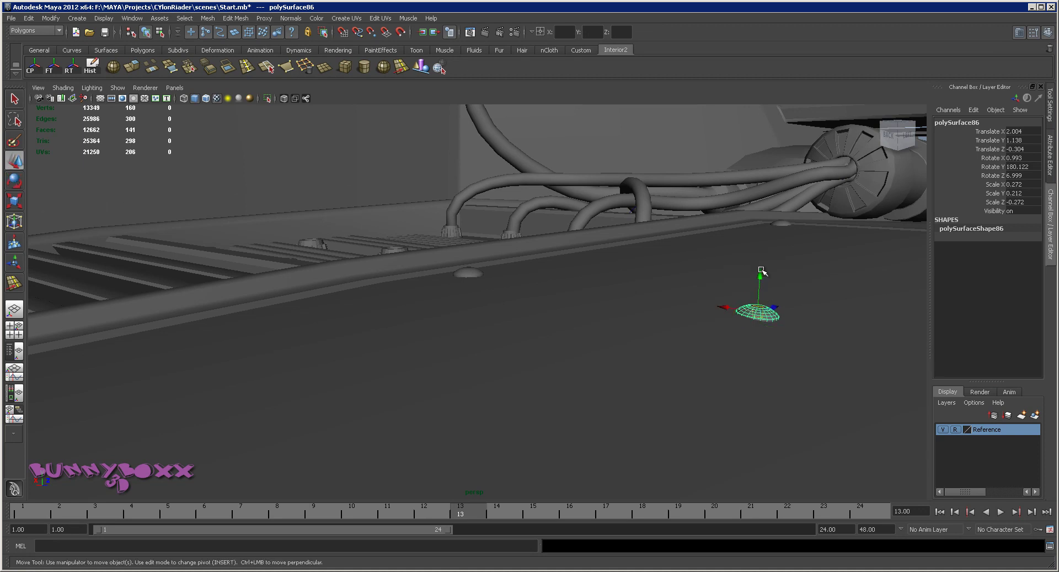
Seat the far-corner copied rivet at Y 1.178, Z 1.424, rotated to X 1 and about Z 9.
alt+drag(831, 246, 782, 260)
alt+middle_drag(782, 260, 483, 237)
key(f)
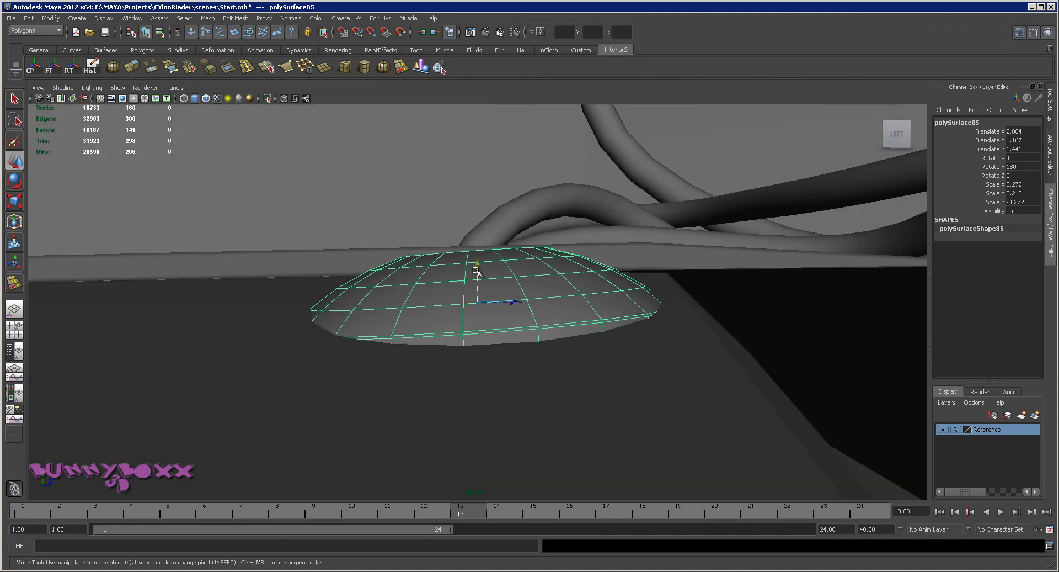
alt+drag(475, 271, 589, 250)
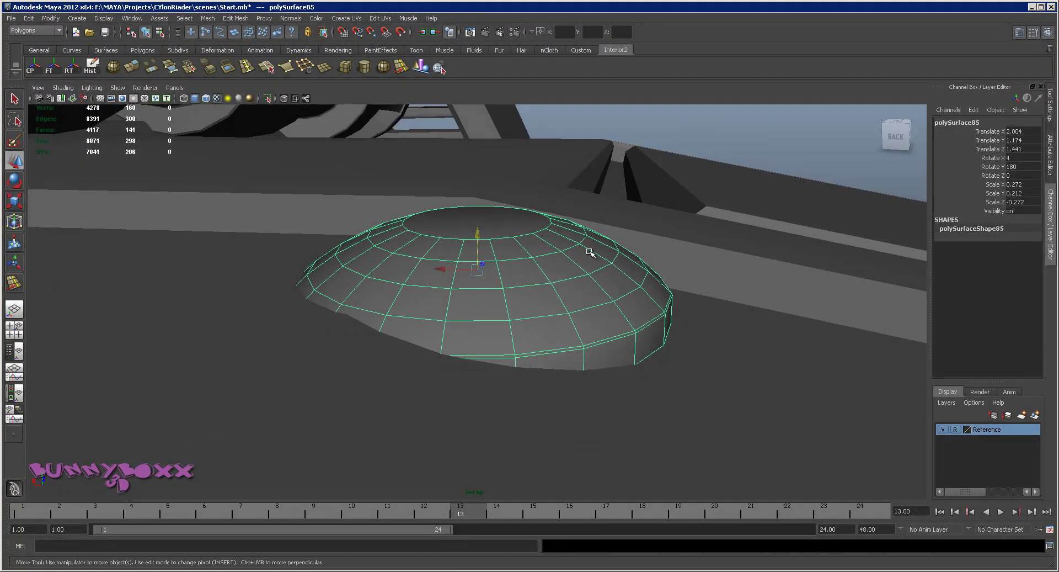
key(e)
drag(504, 227, 514, 295)
key(w)
key(e)
key(w)
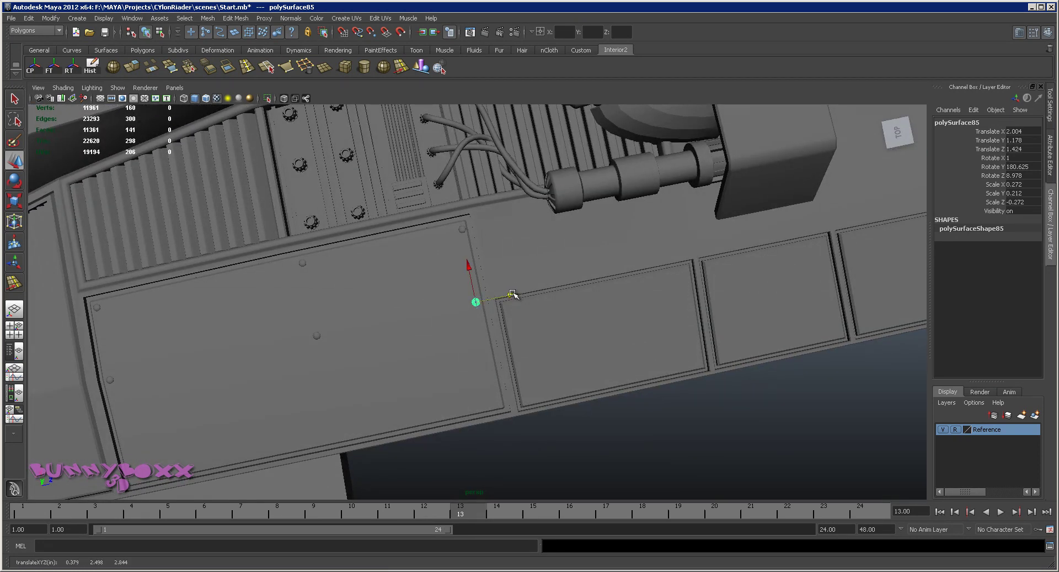
Deselect the rivet and save the scene.
scroll(606, 422, down, 5)
click(615, 401)
scroll(504, 362, down, 3)
alt+drag(504, 362, 513, 310)
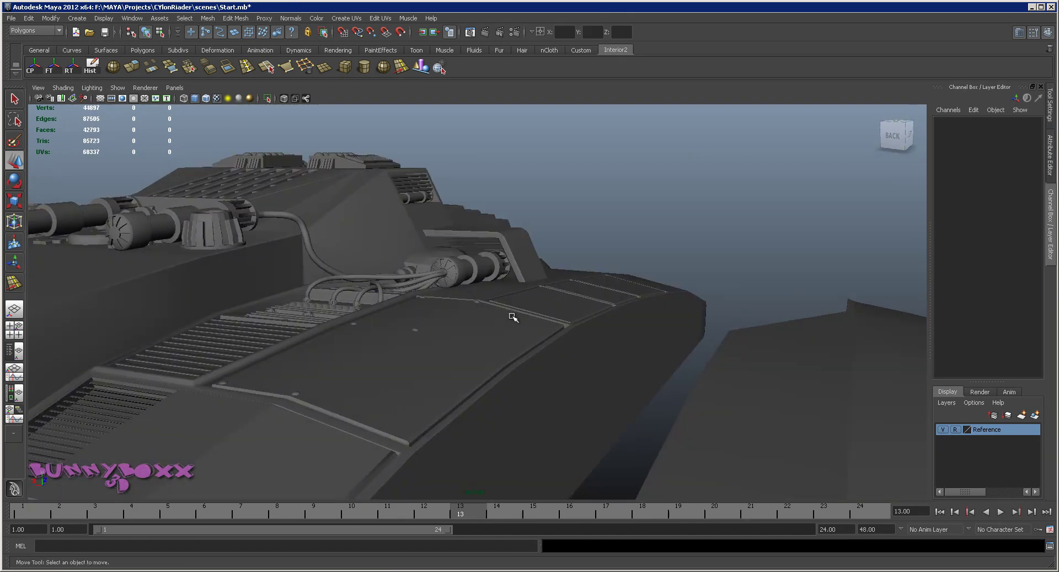
click(103, 32)
key(q)
Examine the ship's hull from above and below, including the plain underside.
alt+drag(205, 458, 393, 325)
alt+drag(339, 345, 520, 263)
scroll(513, 254, down, 4)
click(535, 217)
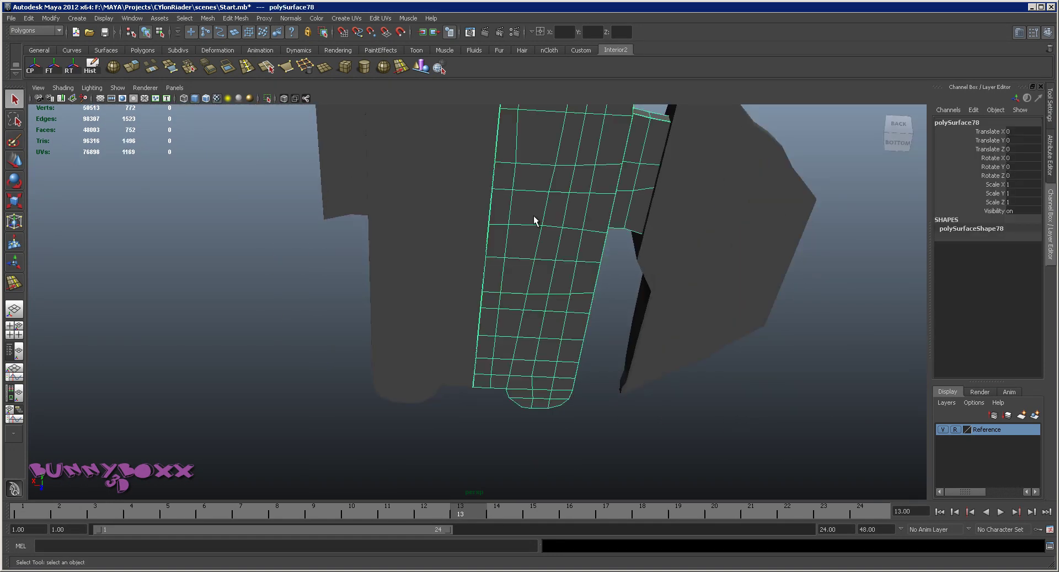
alt+middle_drag(534, 216, 525, 325)
alt+drag(525, 293, 577, 378)
click(786, 387)
scroll(785, 388, up, 5)
alt+drag(591, 431, 474, 328)
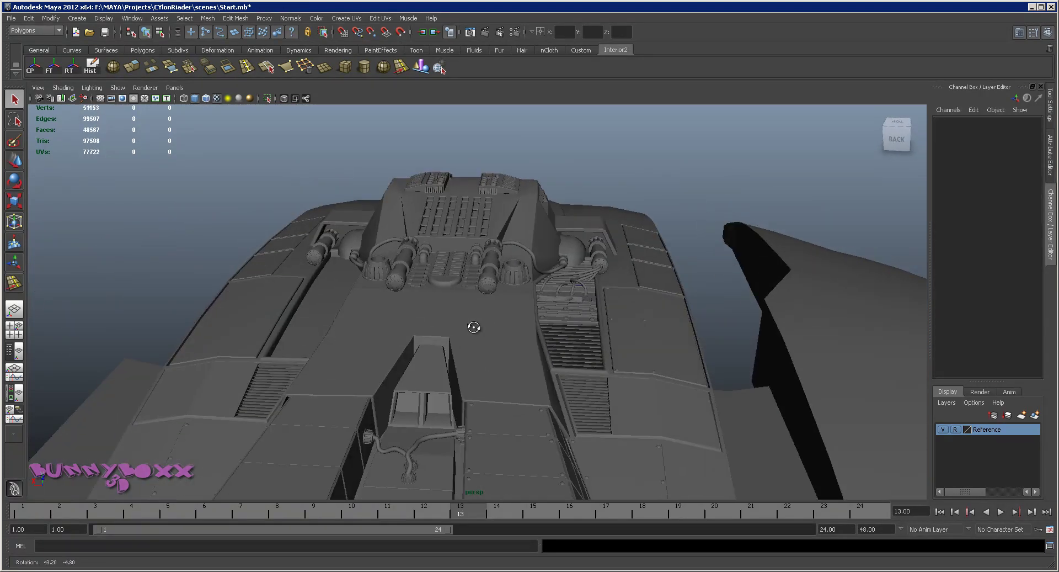
alt+drag(529, 283, 718, 243)
scroll(532, 300, down, 5)
click(502, 297)
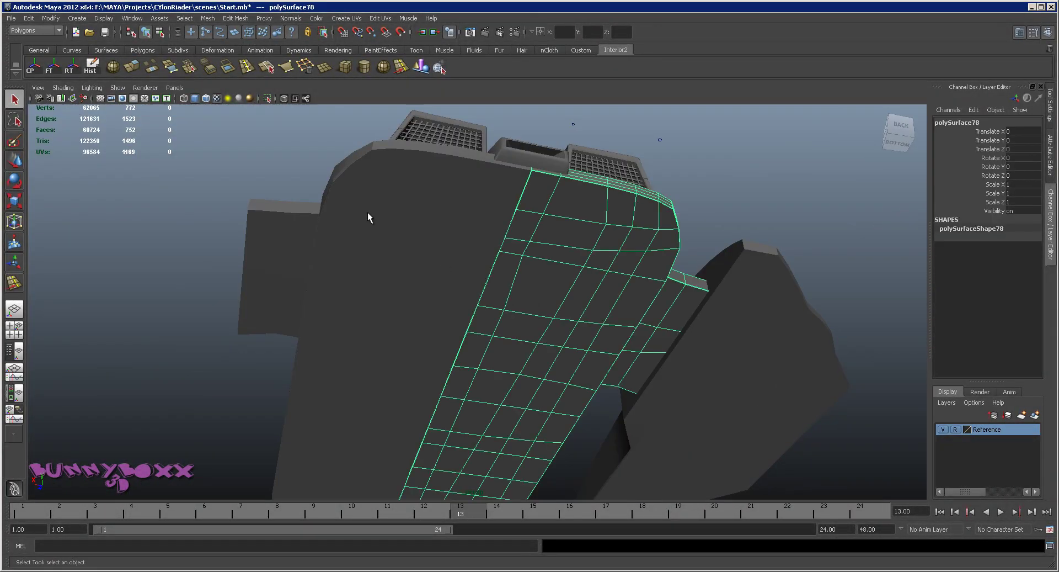
Show the wireframe over the shaded model and clear the hull selection.
click(204, 98)
scroll(450, 195, down, 4)
mouse_move(657, 180)
alt+mouse_down()
mouse_move(643, 229)
mouse_move(624, 247)
alt+mouse_up()
click(618, 256)
Examine the hull's profile and its flat bottom along the full length in the side view.
key(space)
key(space)
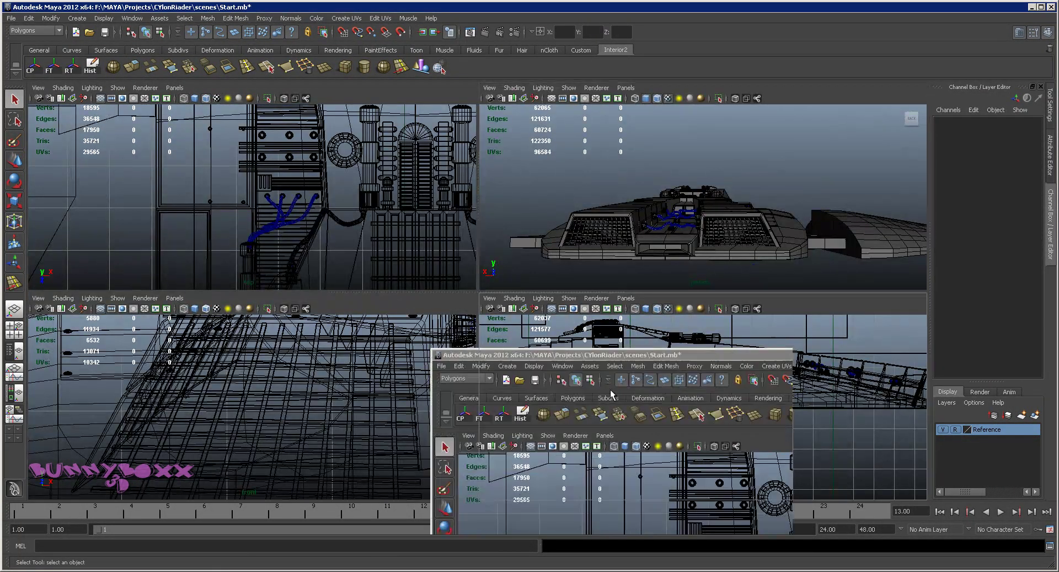
click(595, 185)
mouse_move(461, 245)
alt+middle_down()
mouse_move(619, 259)
mouse_move(358, 269)
alt+middle_up()
scroll(326, 325, up, 4)
alt+middle_drag(734, 273, 392, 272)
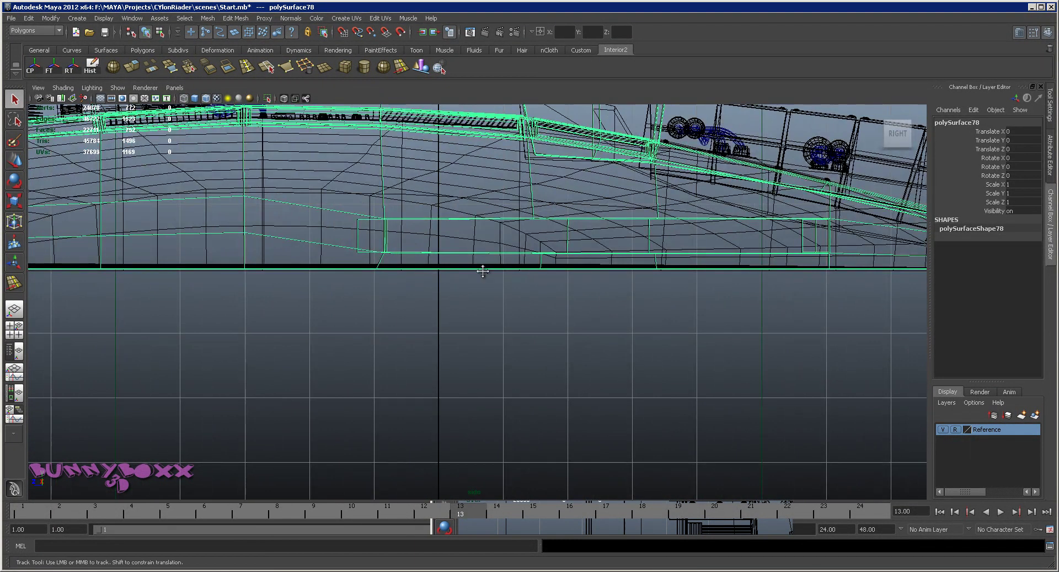
alt+right_drag(481, 268, 386, 271)
alt+middle_drag(498, 274, 444, 316)
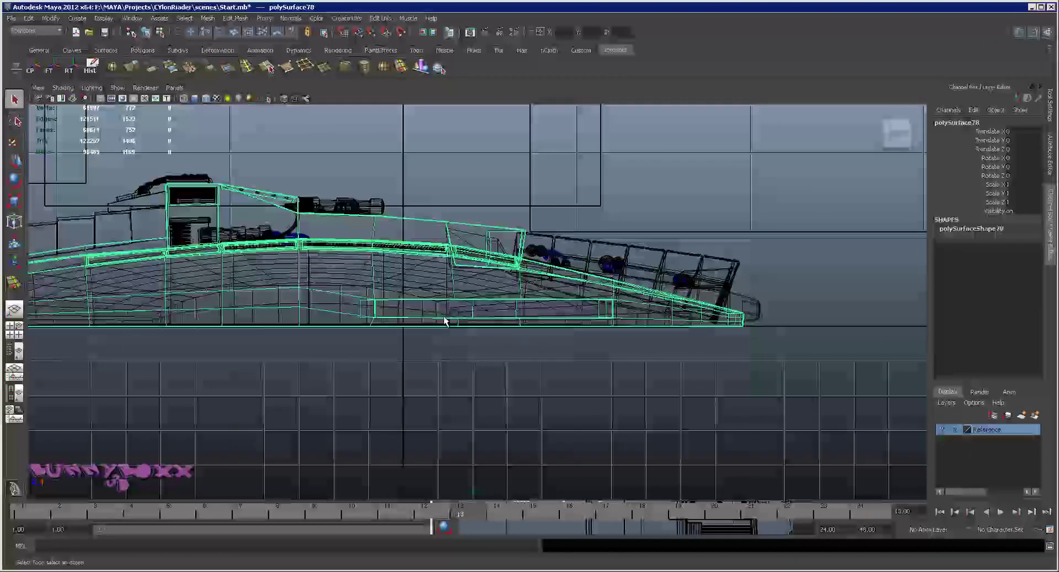
click(144, 199)
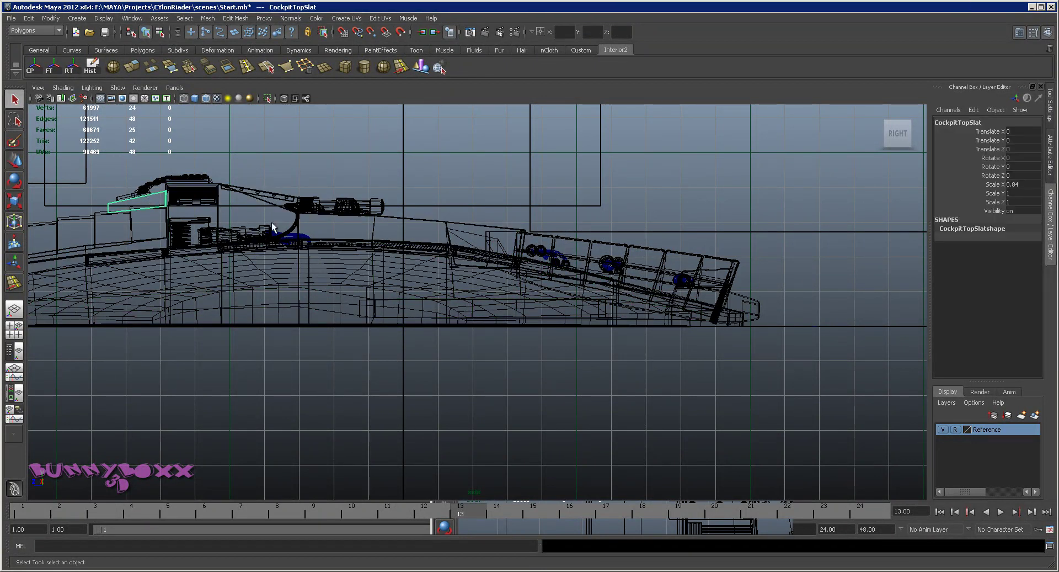
scroll(331, 238, up, 4)
click(387, 248)
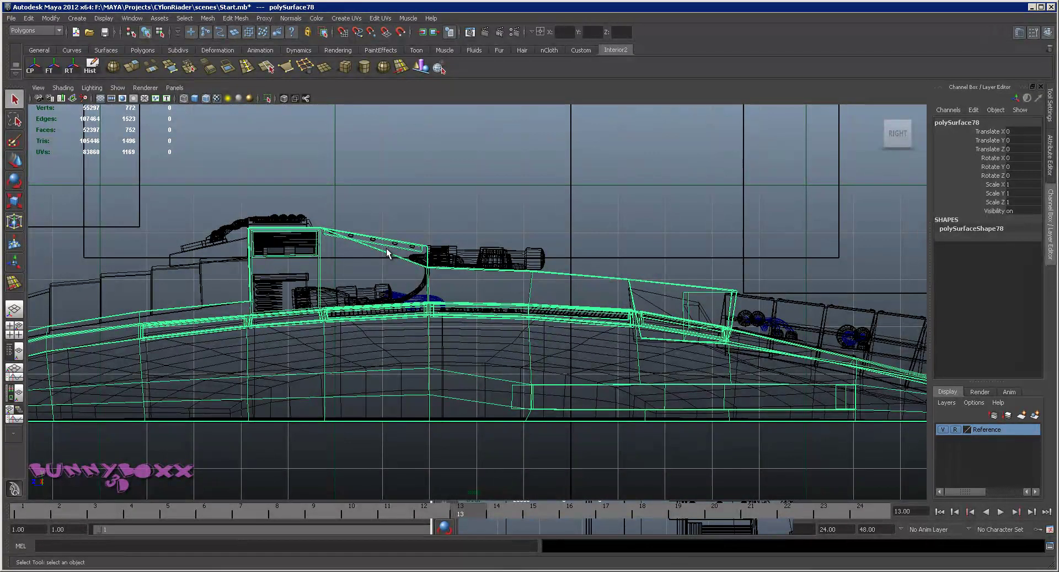
alt+middle_drag(386, 247, 332, 189)
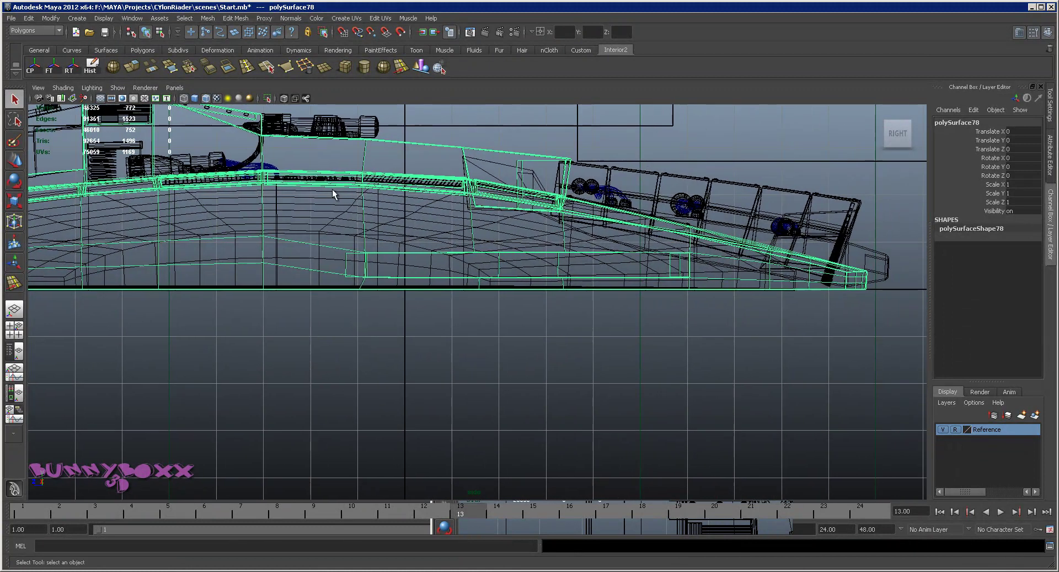
alt+middle_drag(440, 250, 792, 241)
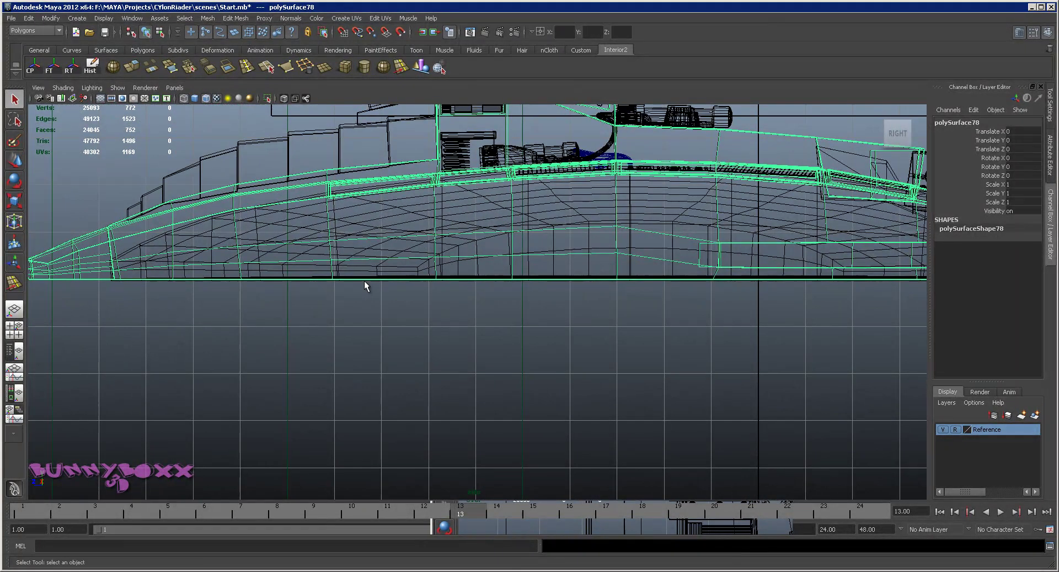
alt+right_drag(549, 283, 469, 331)
key(space)
key(space)
Move the vertices at the inner corner of the hull's rounded prong tip inward along X to square that corner off.
alt+drag(684, 233, 687, 211)
alt+right_drag(687, 211, 664, 225)
alt+drag(665, 225, 432, 360)
alt+drag(470, 380, 495, 392)
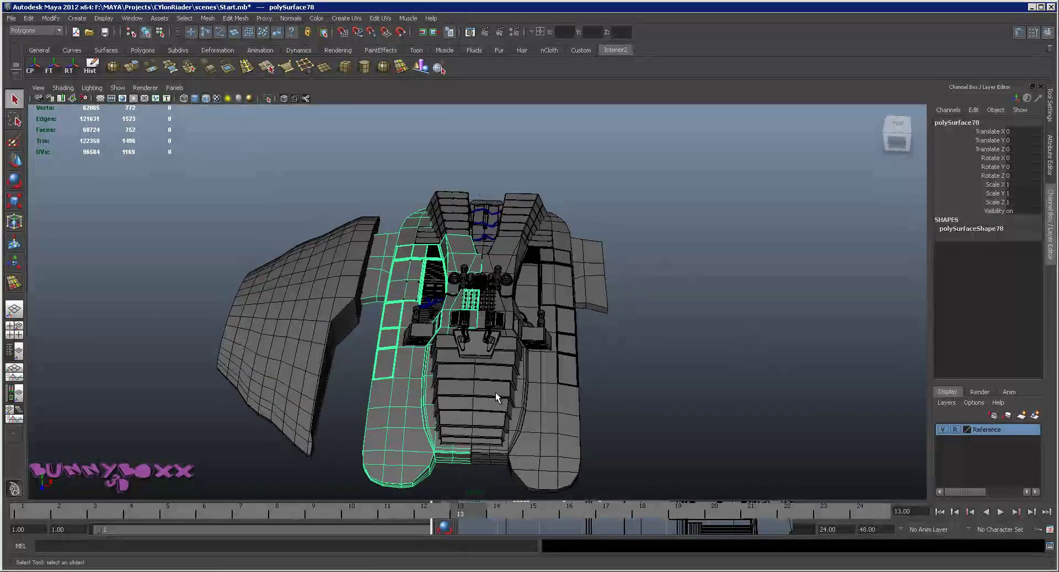
alt+middle_drag(495, 392, 498, 267)
scroll(498, 267, up, 5)
alt+drag(417, 356, 450, 352)
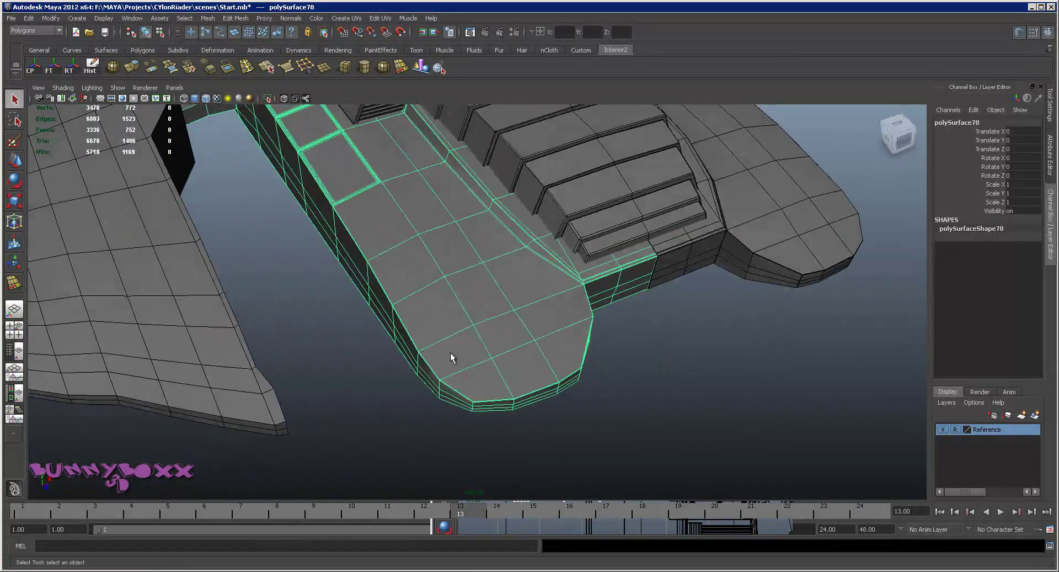
right_click(592, 349)
right_drag(555, 347, 554, 346)
alt+drag(635, 343, 609, 366)
alt+middle_drag(609, 366, 611, 328)
drag(570, 361, 536, 414)
key(w)
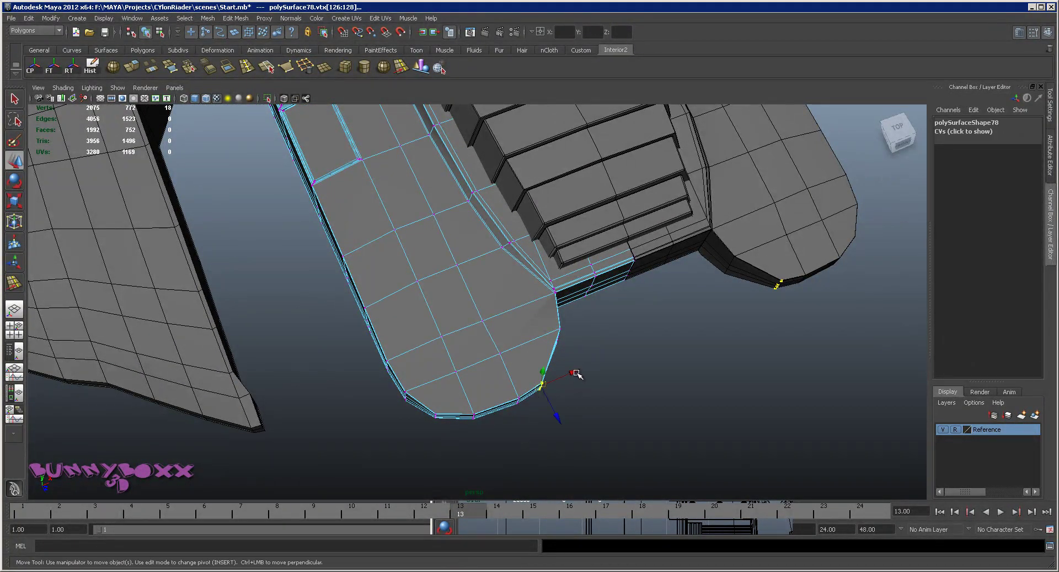
drag(575, 370, 593, 361)
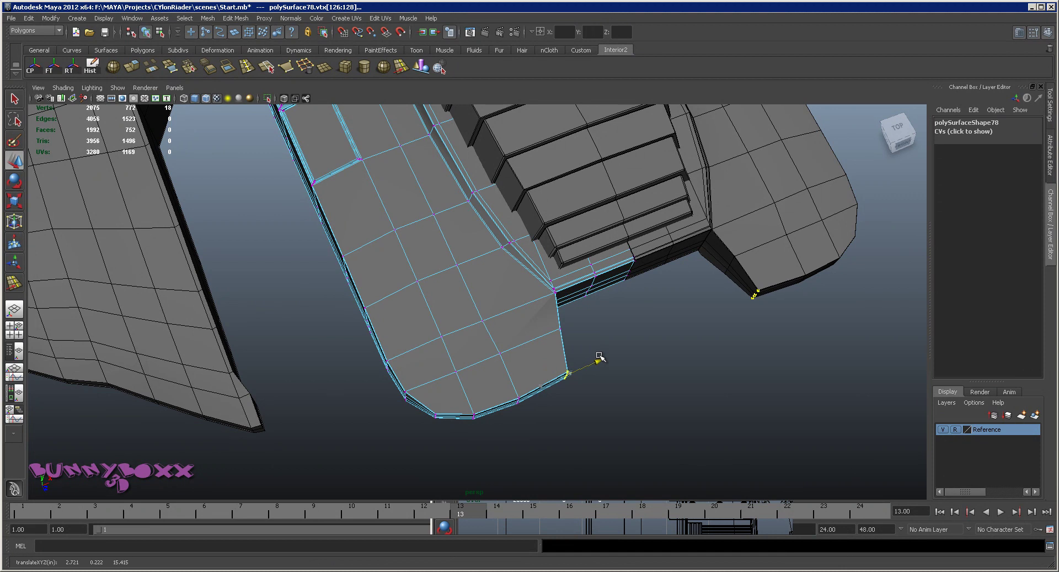
Align the lower vertices of the prong's inner corner with the ones above along X and leave vertex editing.
alt+drag(598, 358, 607, 254)
alt+drag(562, 287, 634, 351)
key(f)
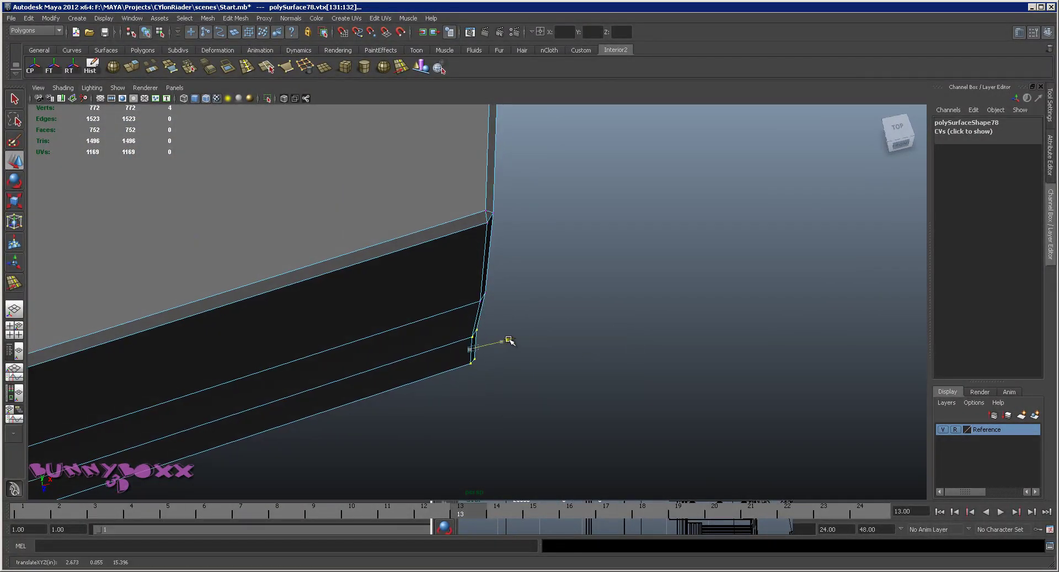
right_drag(449, 279, 482, 270)
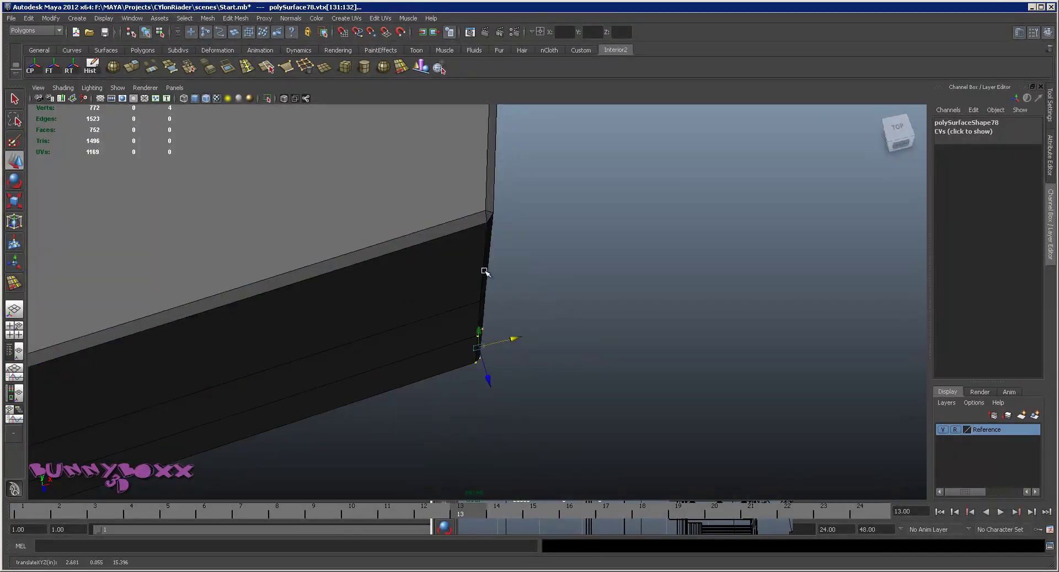
scroll(541, 270, down, 5)
click(543, 274)
Examine the edge layout across the hull's flat underside.
click(435, 239)
right_drag(432, 239, 447, 232)
scroll(567, 261, down, 4)
alt+drag(568, 263, 536, 307)
scroll(527, 266, up, 4)
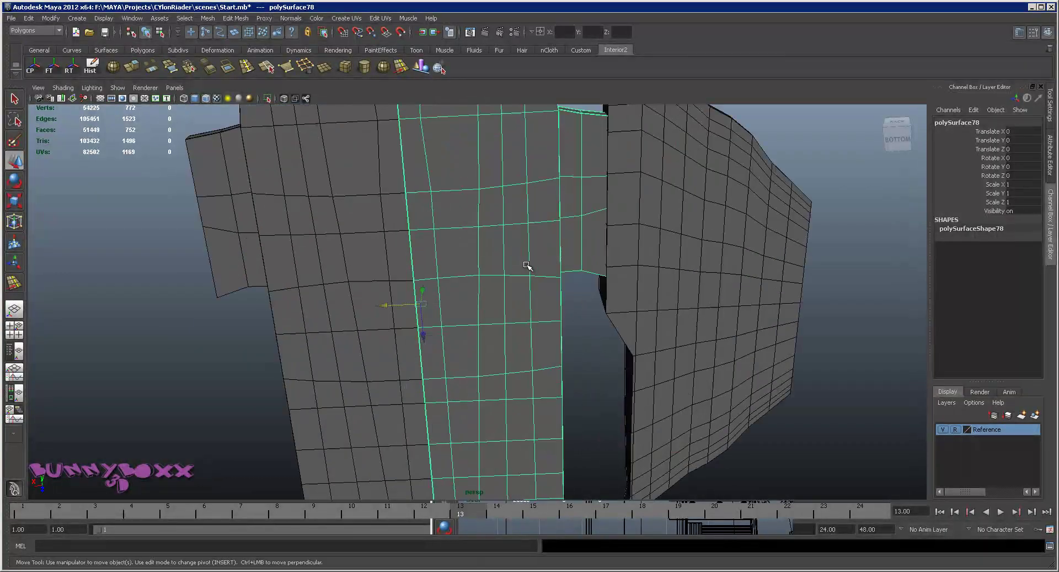
alt+drag(527, 265, 541, 267)
right_drag(541, 260, 569, 251)
scroll(523, 248, down, 4)
alt+drag(523, 249, 474, 259)
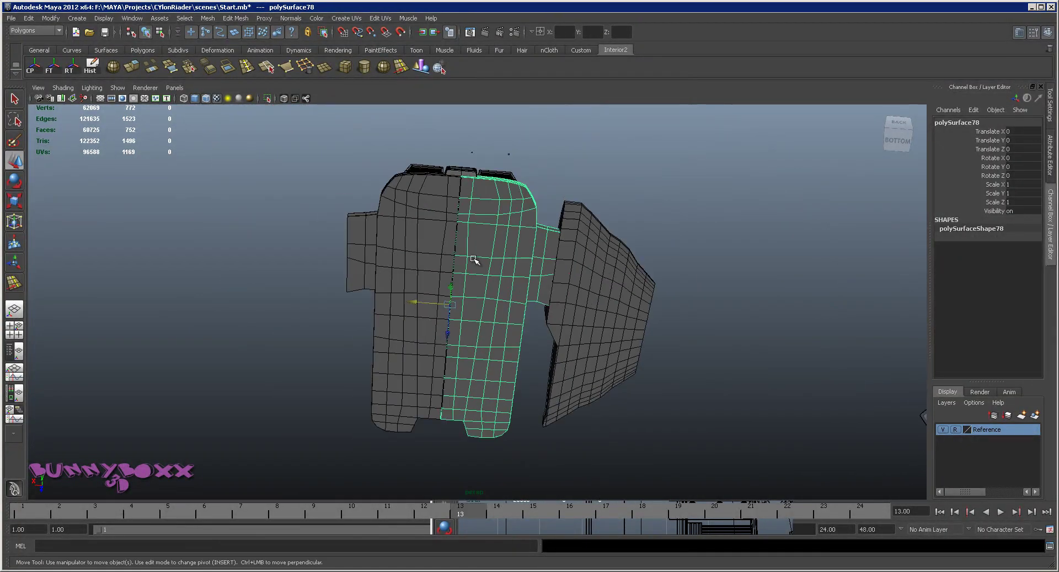
alt+middle_drag(254, 483, 195, 450)
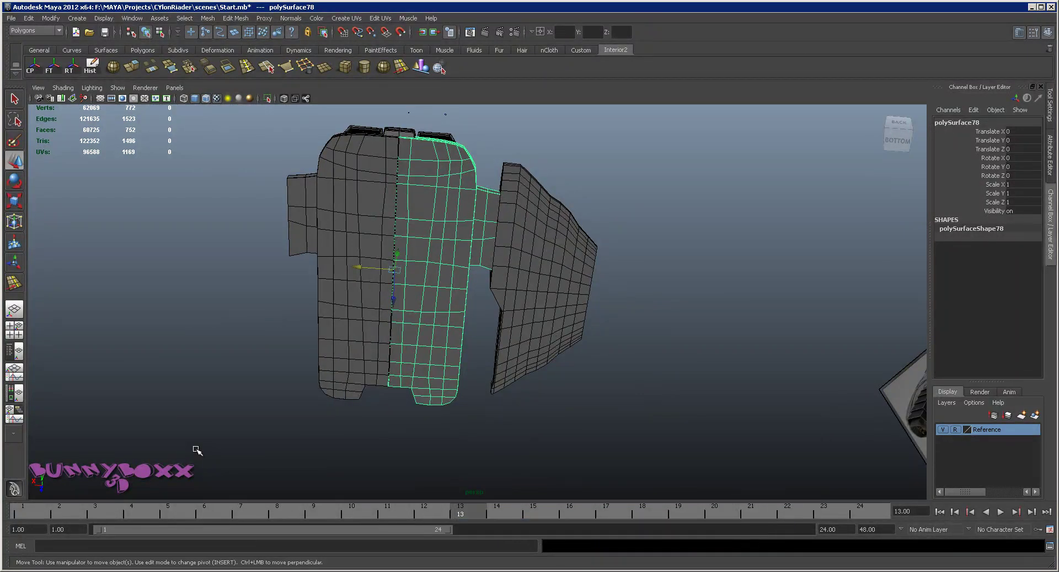
Select the mirrored hull half and make the hull surface live.
alt+drag(499, 293, 575, 279)
scroll(589, 282, up, 5)
click(575, 279)
alt+drag(667, 274, 580, 269)
scroll(581, 282, up, 3)
alt+right_drag(580, 267, 475, 280)
alt+drag(475, 280, 485, 272)
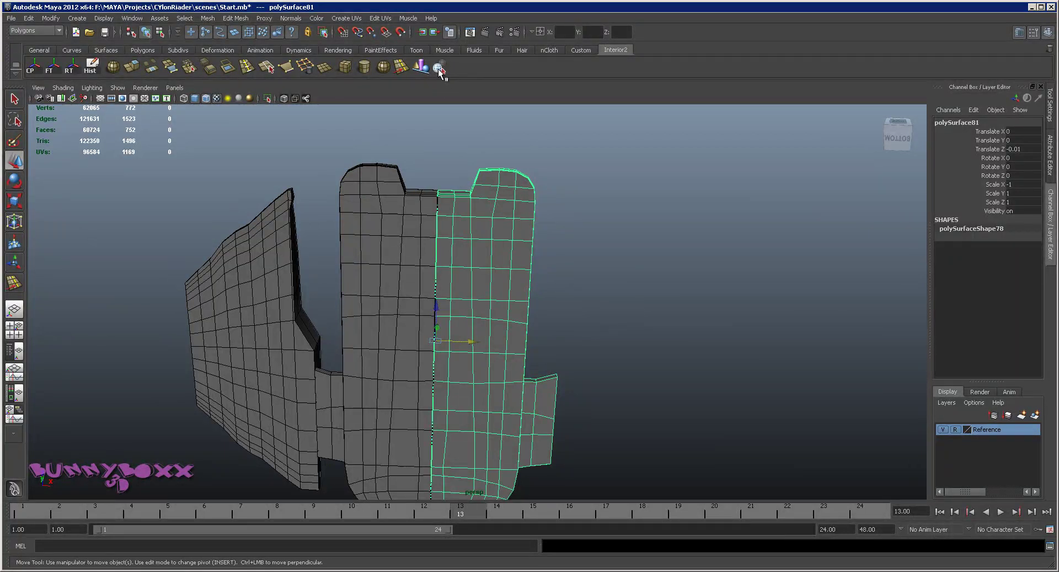
click(439, 70)
mouse_move(549, 234)
alt+mouse_down()
mouse_move(535, 303)
mouse_move(539, 248)
alt+mouse_up()
Draw a long rectangular polygon cube on the live hull underside and switch it to face selection.
click(347, 69)
alt+drag(422, 236, 446, 228)
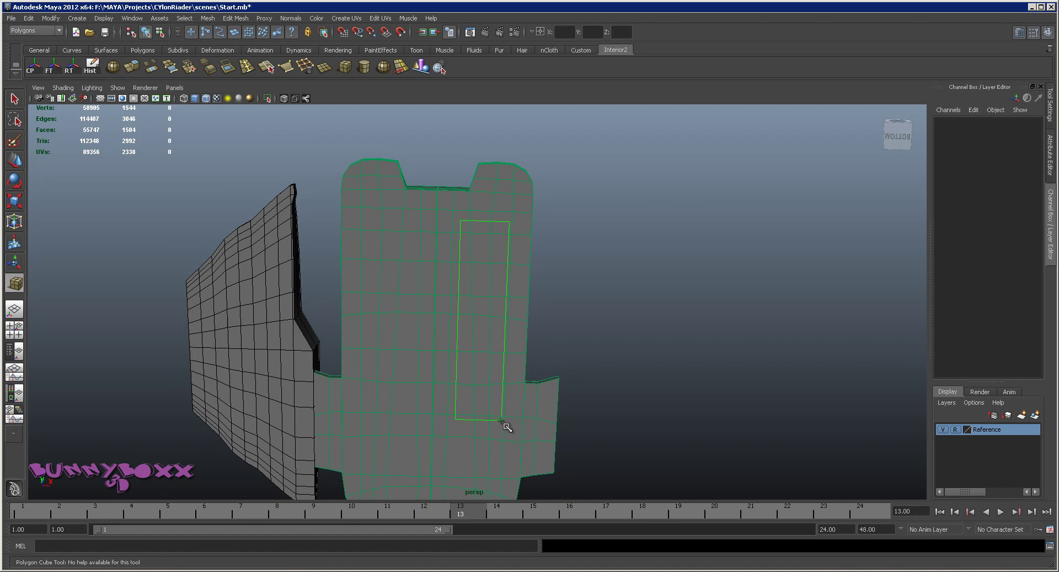
mouse_move(503, 427)
mouse_down()
mouse_move(516, 331)
mouse_move(561, 312)
mouse_move(559, 331)
mouse_move(563, 295)
mouse_up()
right_drag(497, 380, 499, 397)
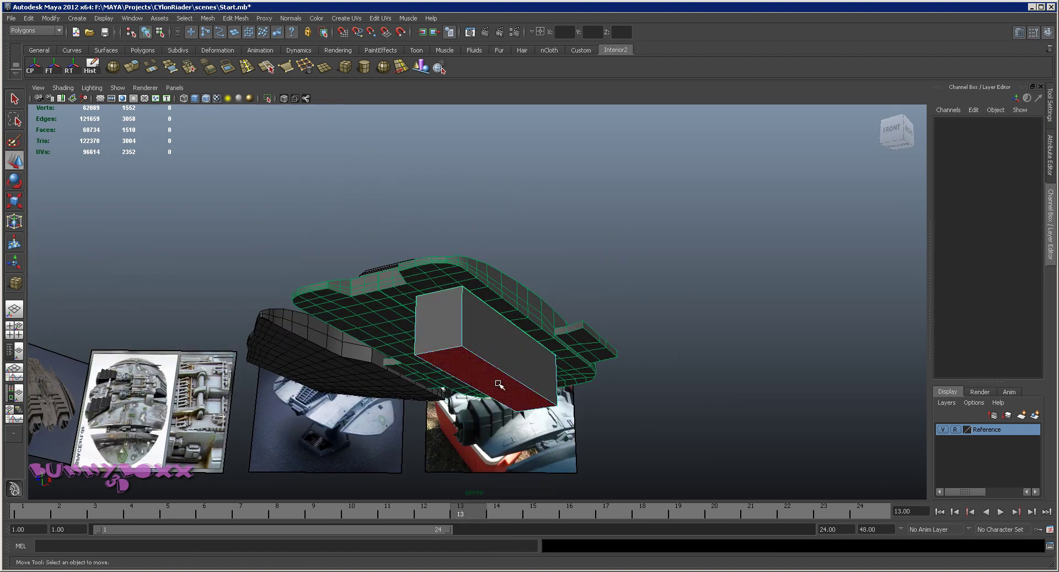
Return the drawn box to object mode and turn off the live surface on the hull half.
click(499, 385)
drag(494, 347, 547, 333)
right_drag(496, 311, 541, 300)
click(654, 298)
scroll(653, 298, up, 2)
click(499, 281)
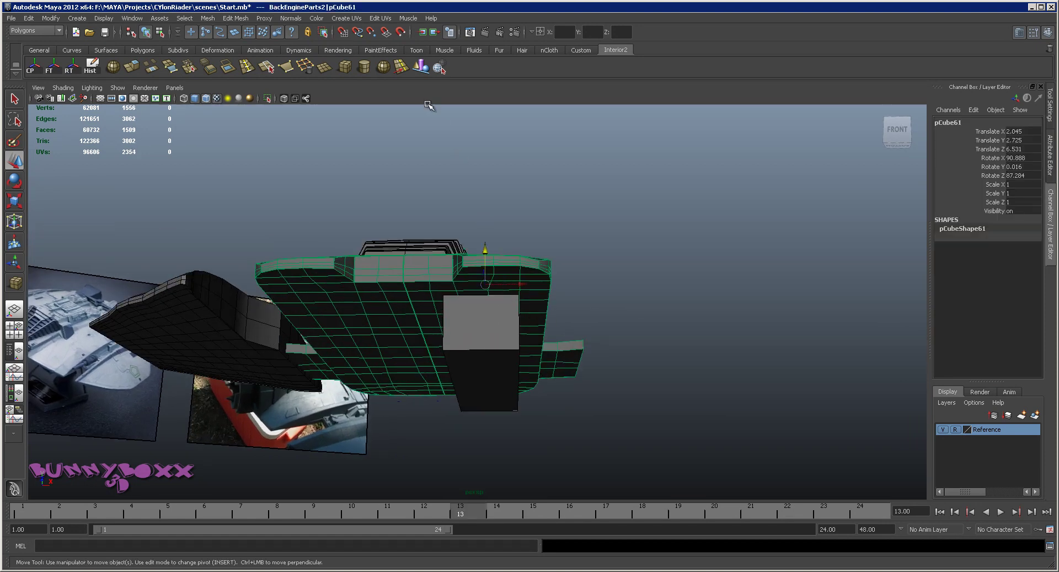
click(442, 71)
alt+drag(591, 213, 578, 267)
click(502, 369)
click(440, 70)
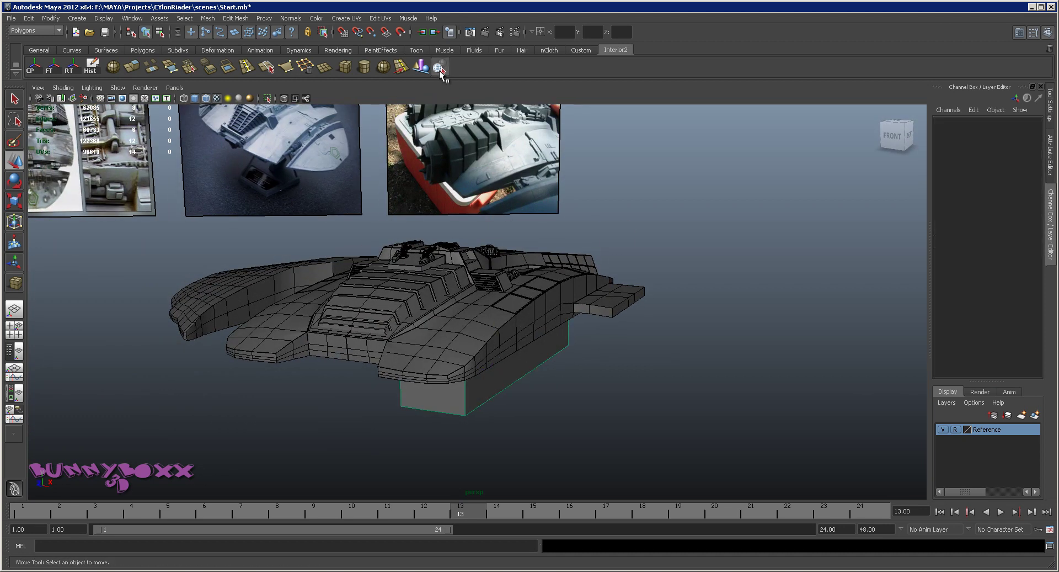
Slope the front end of the box under the hull by moving its lower front edge backward.
alt+drag(606, 378, 521, 357)
click(469, 342)
drag(493, 316, 485, 348)
scroll(491, 303, down, 3)
right_drag(361, 351, 360, 326)
alt+drag(331, 334, 343, 363)
click(320, 359)
alt+drag(525, 358, 495, 330)
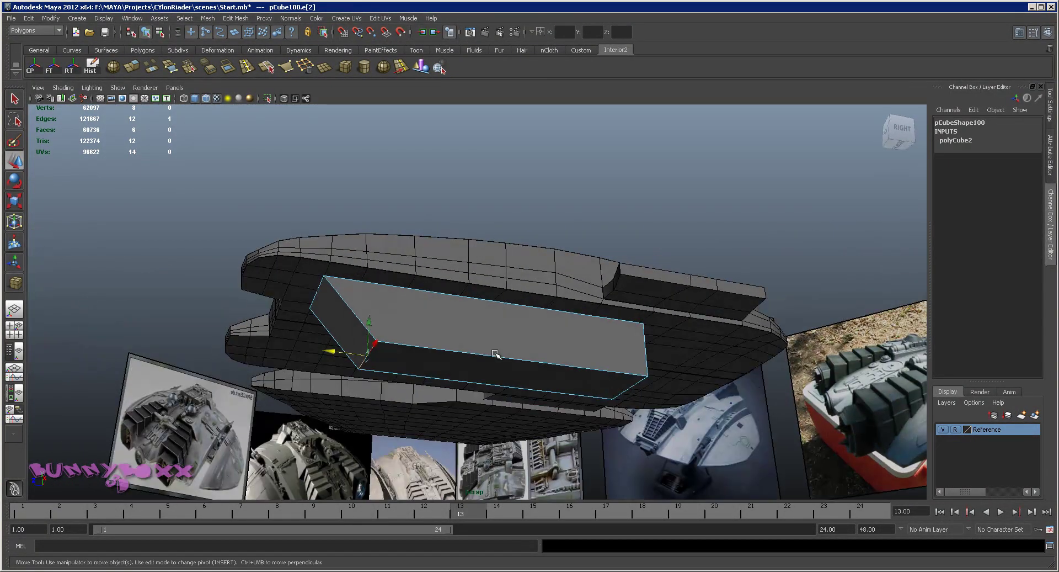
Return the box to object mode and scale it slightly narrower across its width.
right_drag(495, 358, 497, 381)
click(505, 338)
alt+drag(505, 329, 631, 310)
right_drag(480, 279, 497, 278)
click(496, 277)
drag(511, 348, 516, 348)
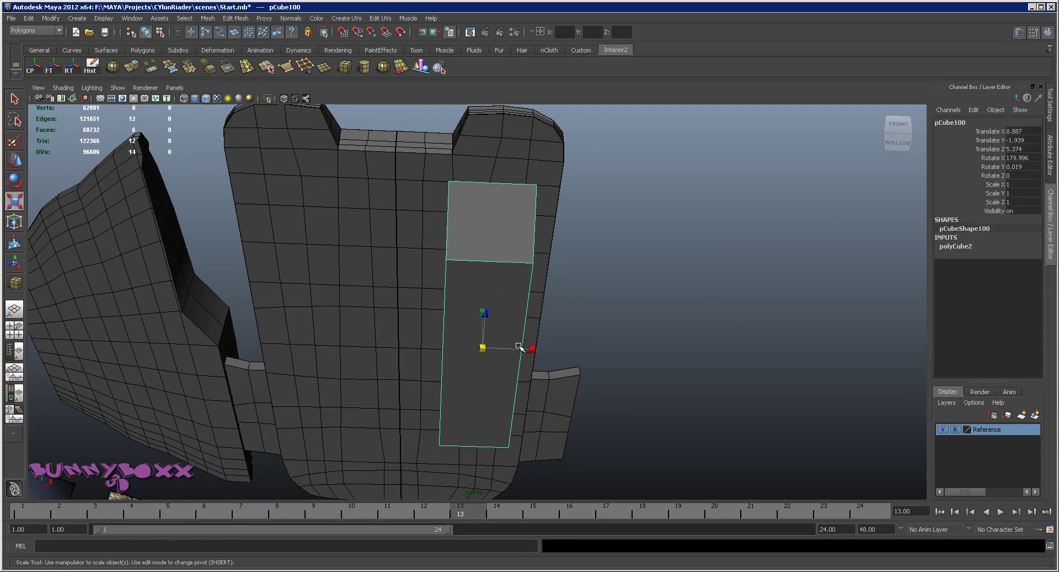
alt+drag(530, 352, 551, 330)
alt+drag(465, 191, 462, 100)
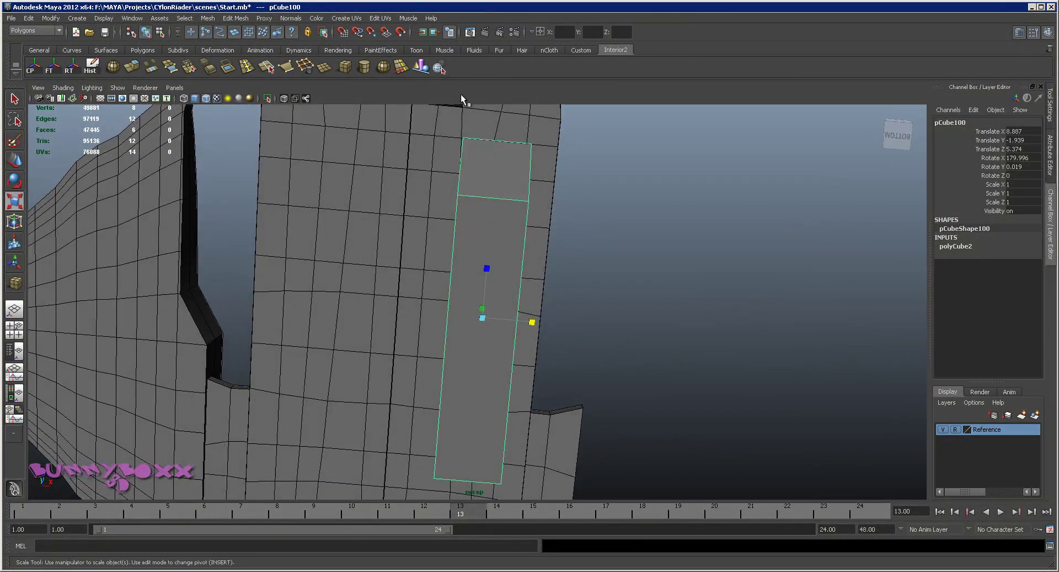
scroll(469, 118, down, 3)
alt+drag(454, 142, 545, 213)
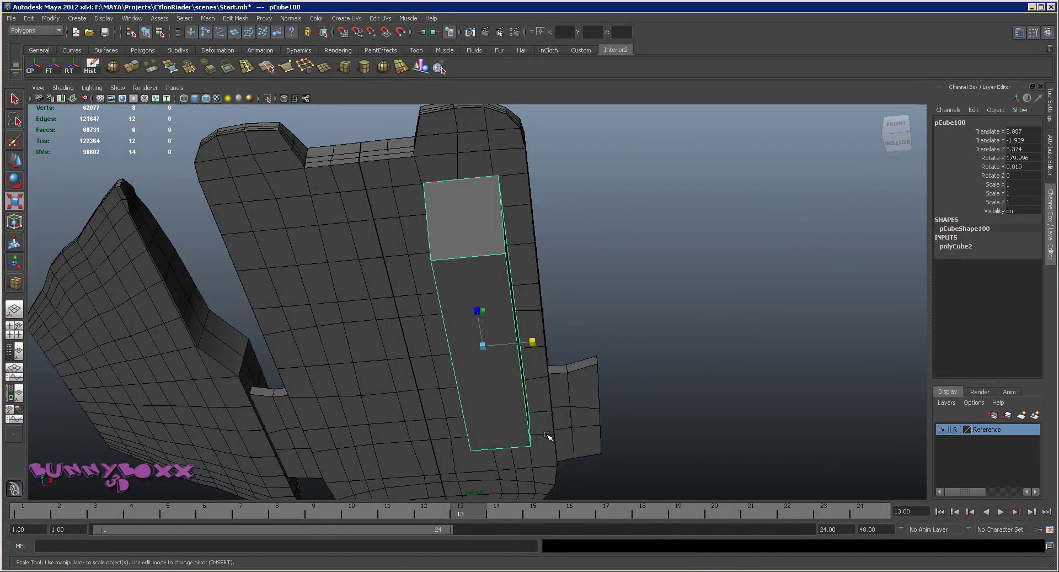
Taper the box's sides by moving its long lower edges inward.
click(537, 333)
alt+drag(556, 260, 606, 265)
click(496, 295)
alt+drag(496, 296, 516, 329)
alt+middle_drag(643, 329, 611, 318)
scroll(610, 318, up, 3)
alt+drag(611, 319, 603, 288)
mouse_move(645, 298)
right_down()
mouse_move(653, 303)
mouse_move(644, 300)
right_up()
click(640, 298)
alt+drag(640, 298, 588, 313)
click(547, 338)
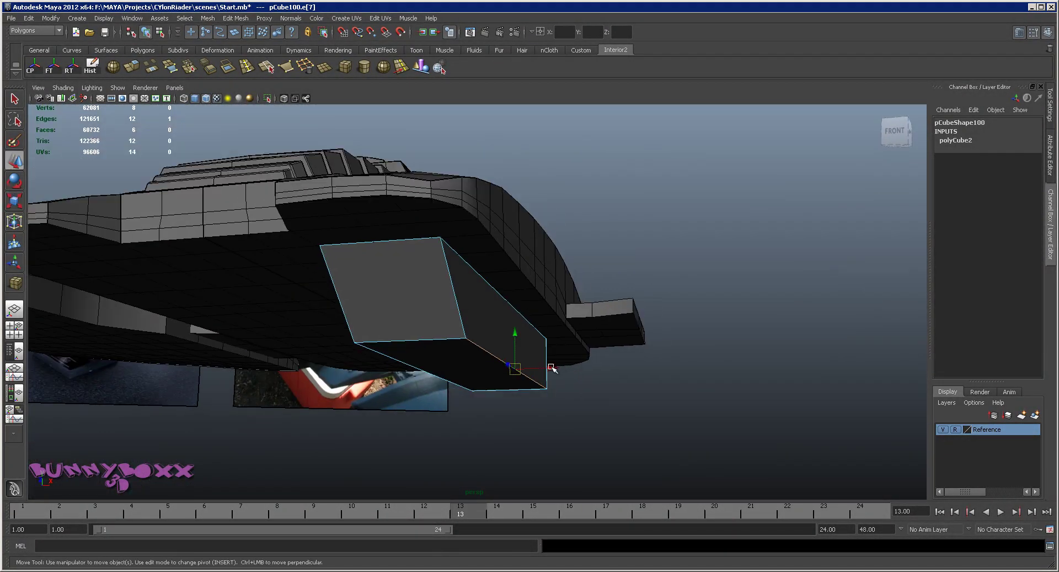
alt+drag(525, 370, 546, 369)
Raise the box's bottom face toward the hull to make it shallower, return to object mode and deselect it.
right_drag(440, 329, 443, 353)
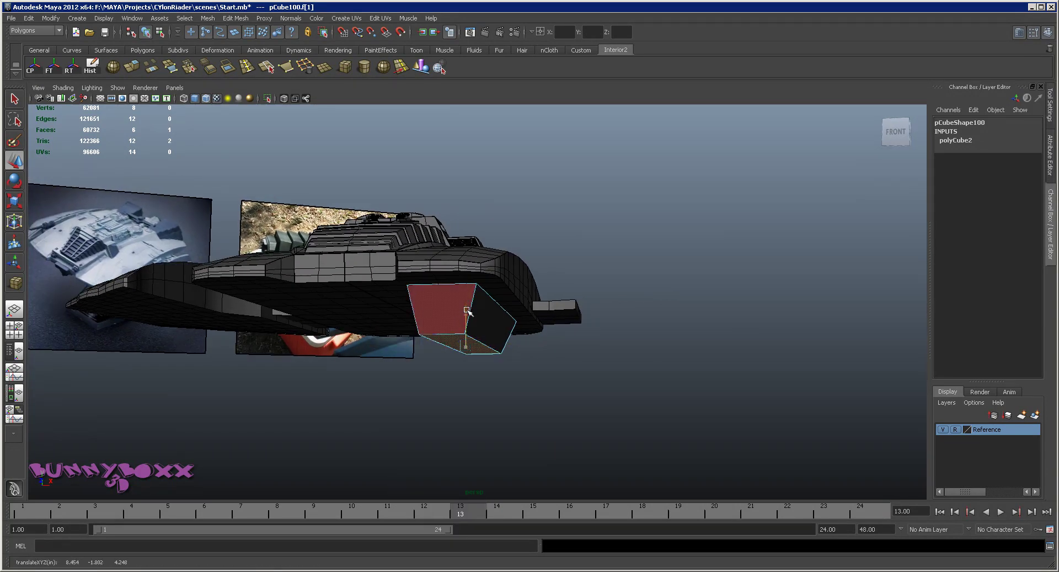
alt+drag(494, 312, 442, 225)
right_drag(458, 214, 491, 203)
scroll(538, 209, down, 4)
click(546, 227)
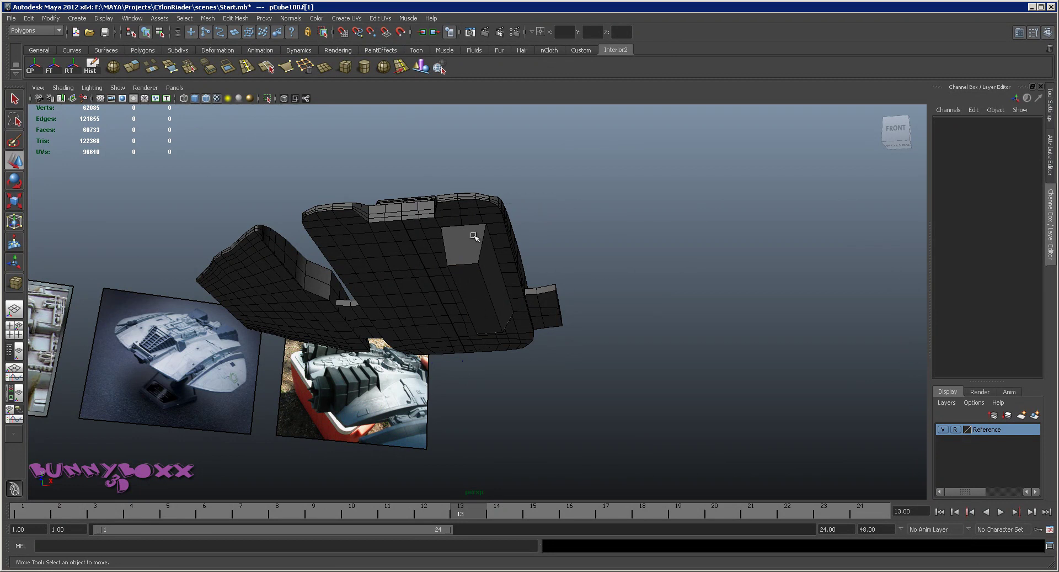
Save the current scene with the finished underside box.
alt+drag(558, 219, 600, 254)
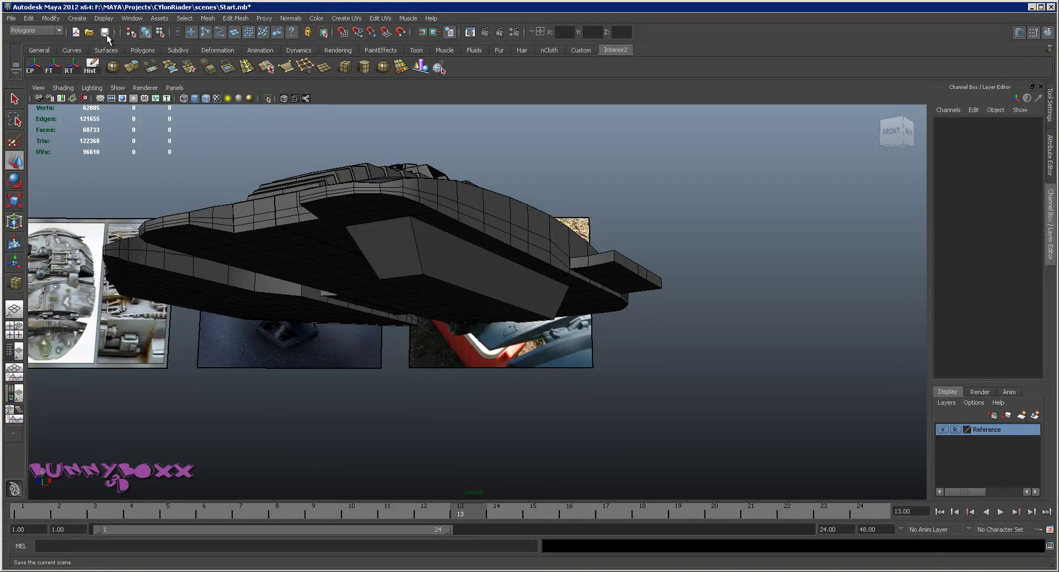
click(105, 32)
key(F10)
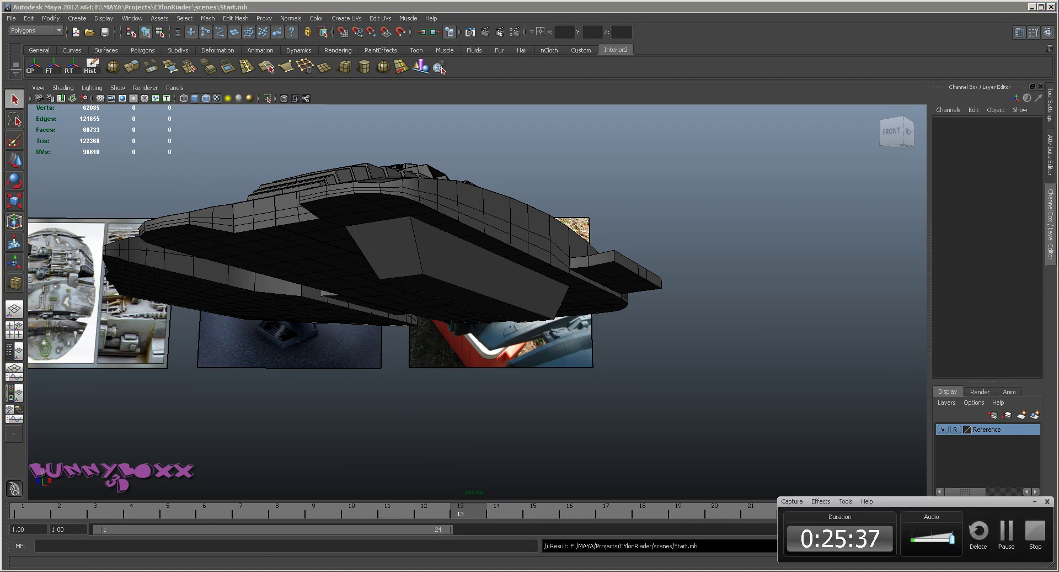